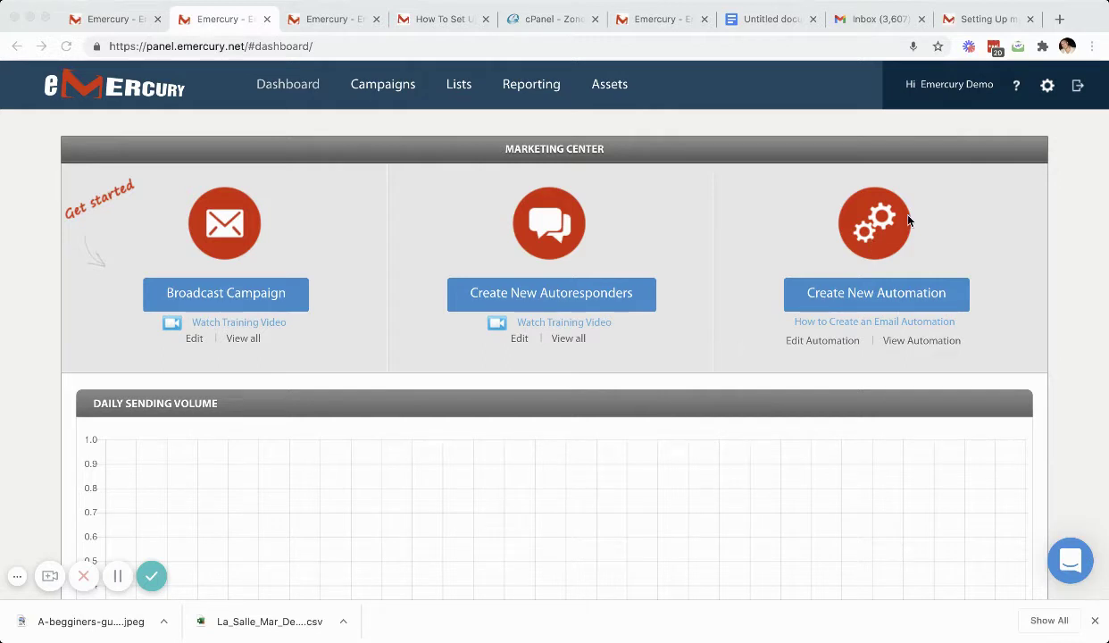
# Step: Create a new sender profile named 'Emercury' from the Sender profiles settings page
pyautogui.click(1048, 89)
pyautogui.click(1047, 86)
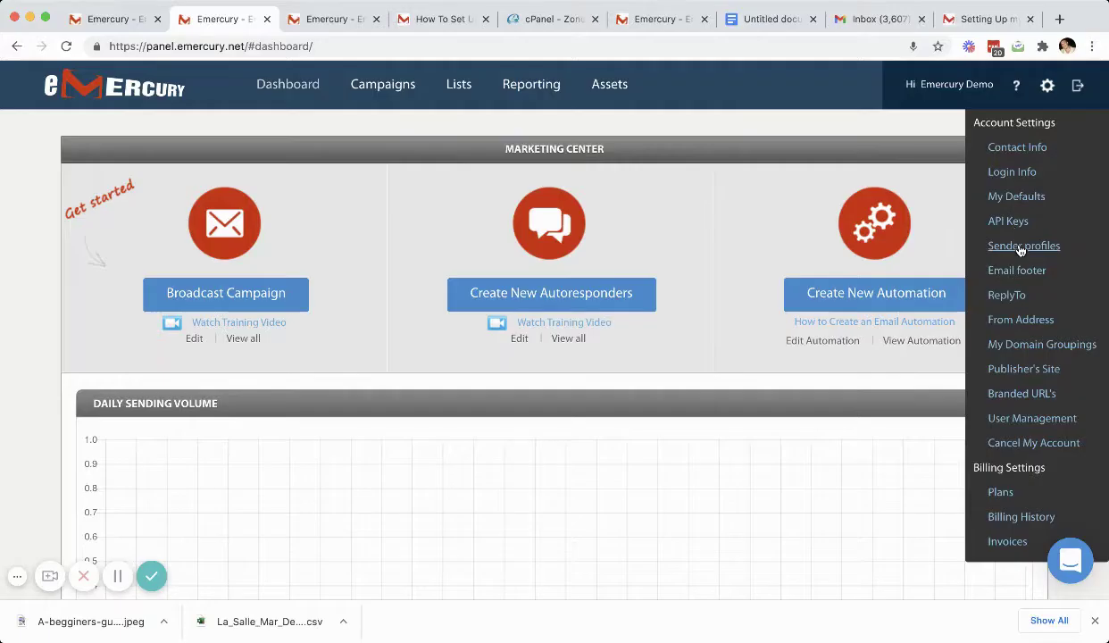
pyautogui.click(1020, 247)
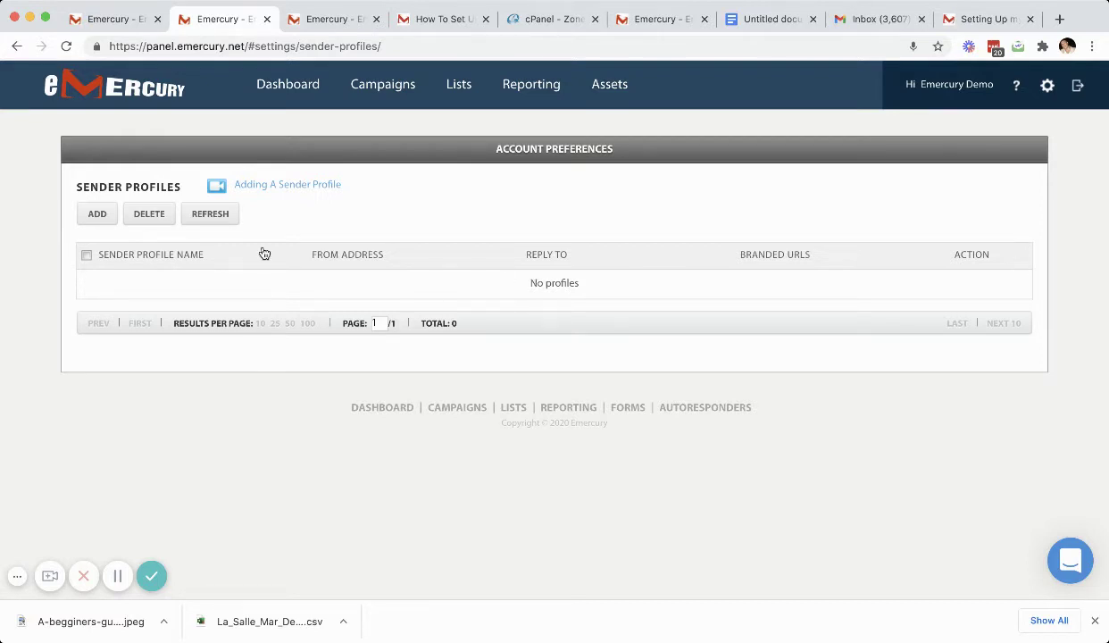
pyautogui.click(98, 214)
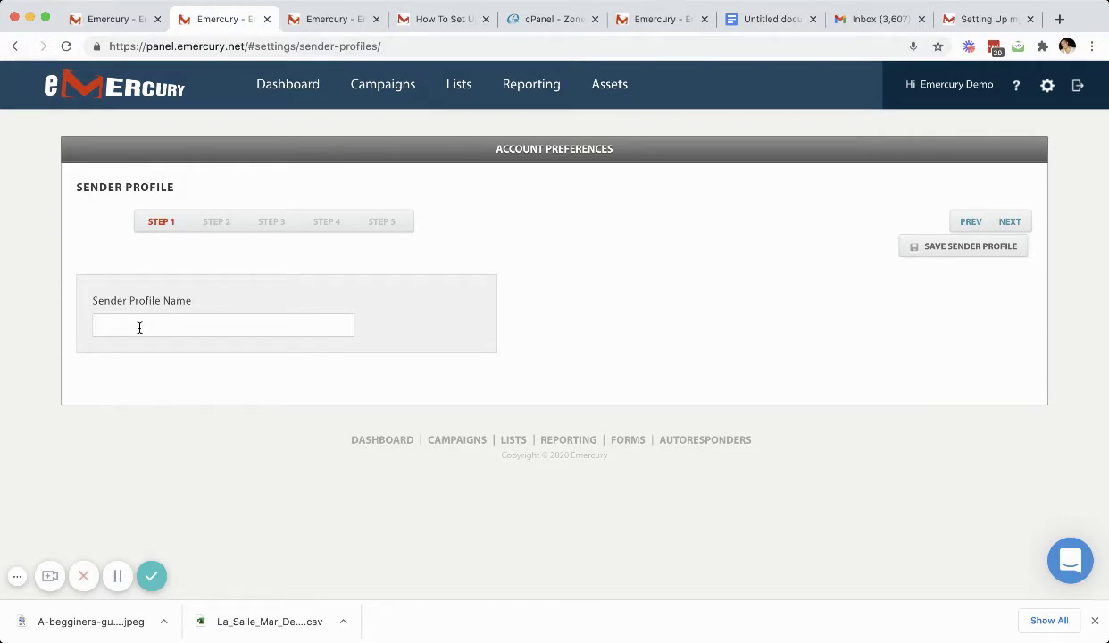
pyautogui.write('Emercury')
# Step: Continue to the From address step and add the sender's e-mail address as the From address
pyautogui.click(1011, 221)
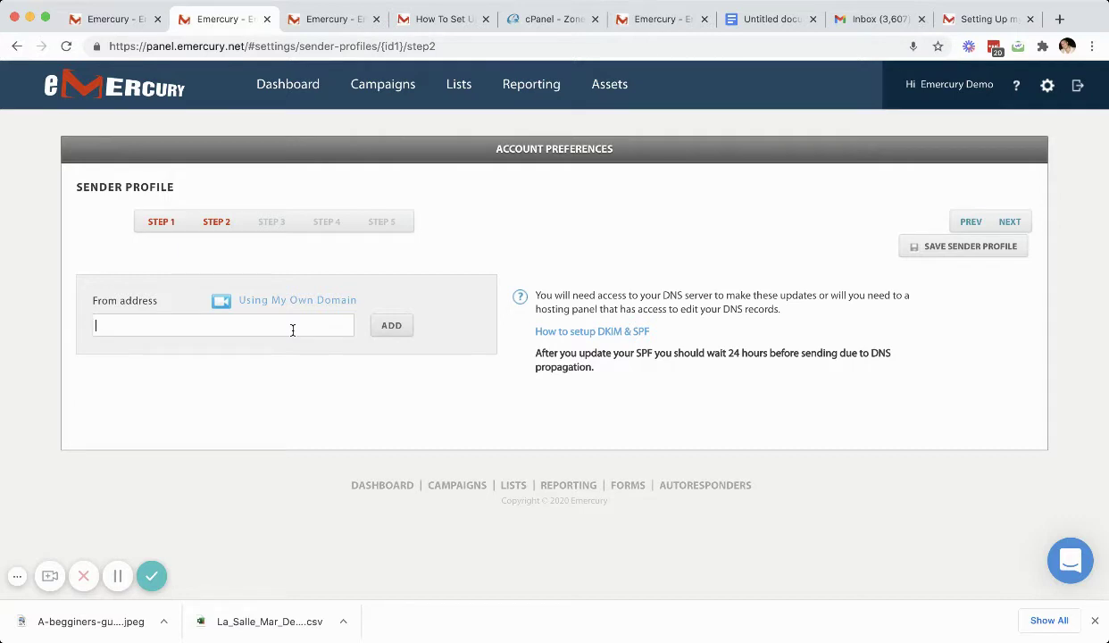
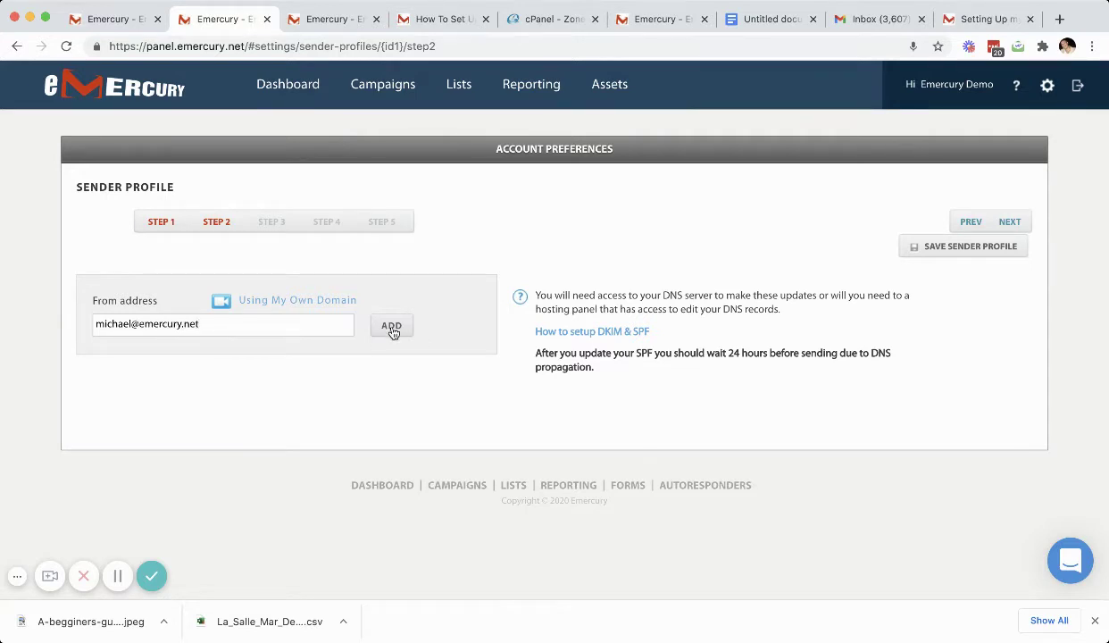
pyautogui.click(391, 327)
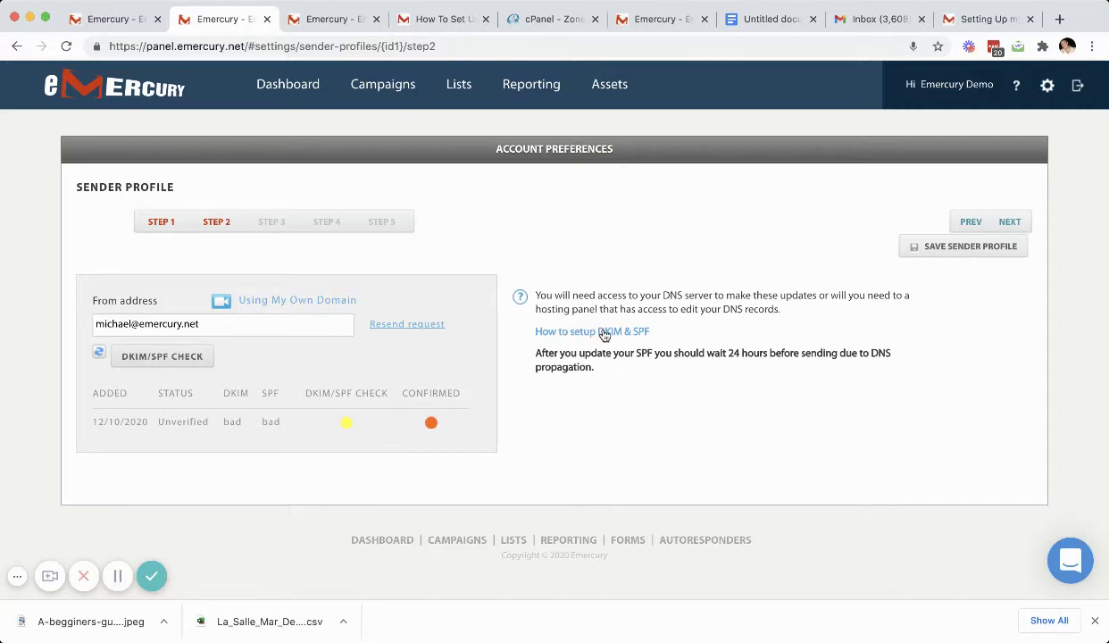
# Step: Open the 'How to setup DKIM & SPF' guide and scroll to its DKIM section
pyautogui.click(603, 332)
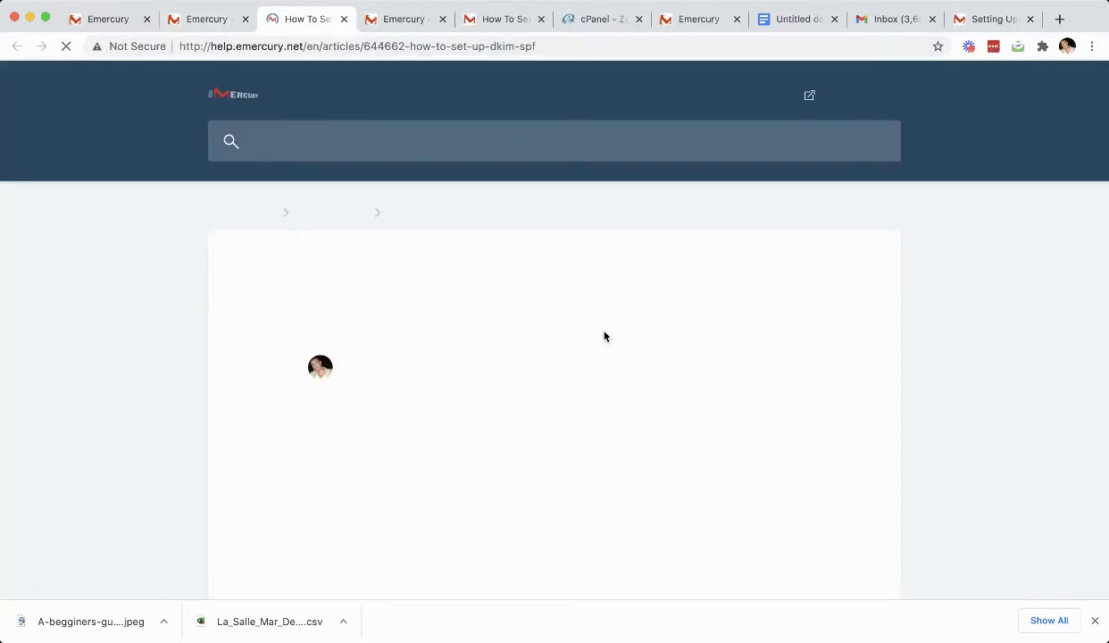
pyautogui.scroll(-3, 603, 332)
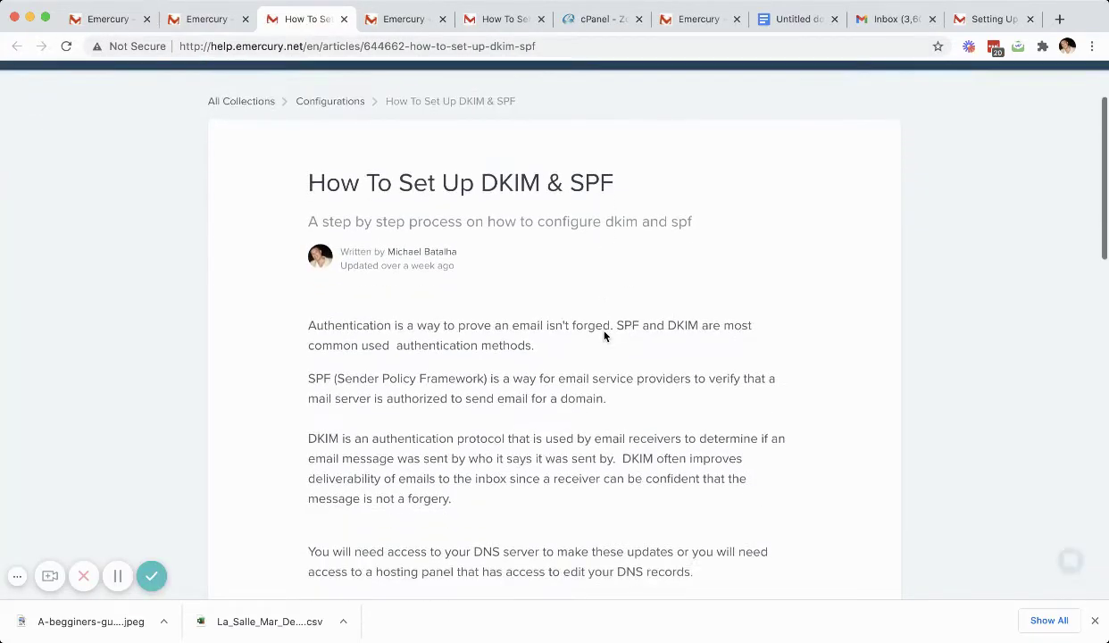
pyautogui.scroll(-5, 603, 336)
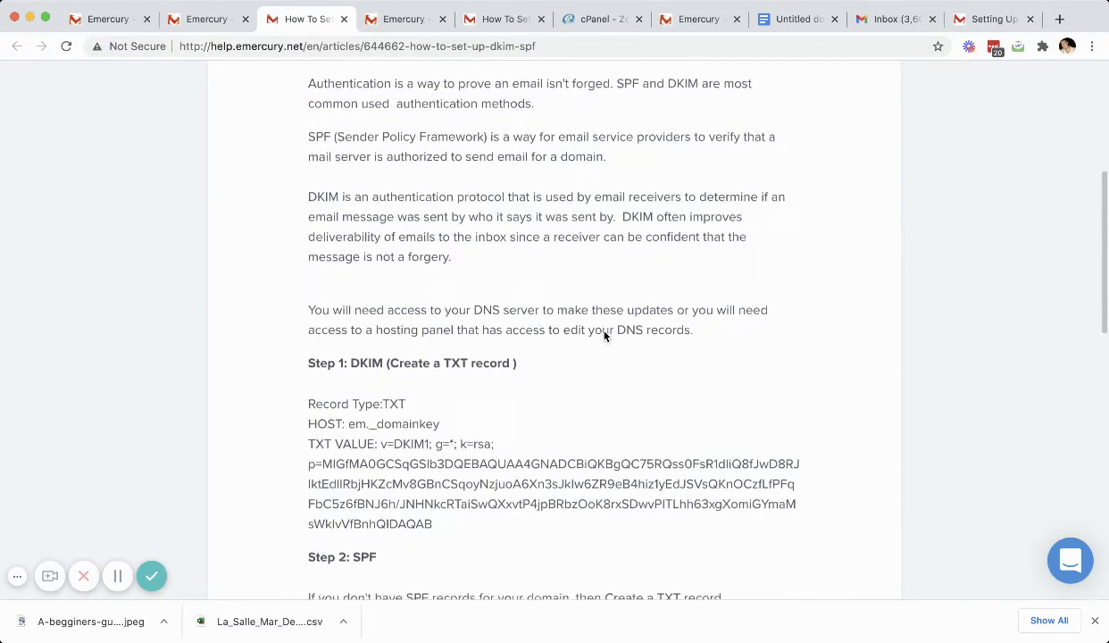
pyautogui.scroll(-2, 375, 324)
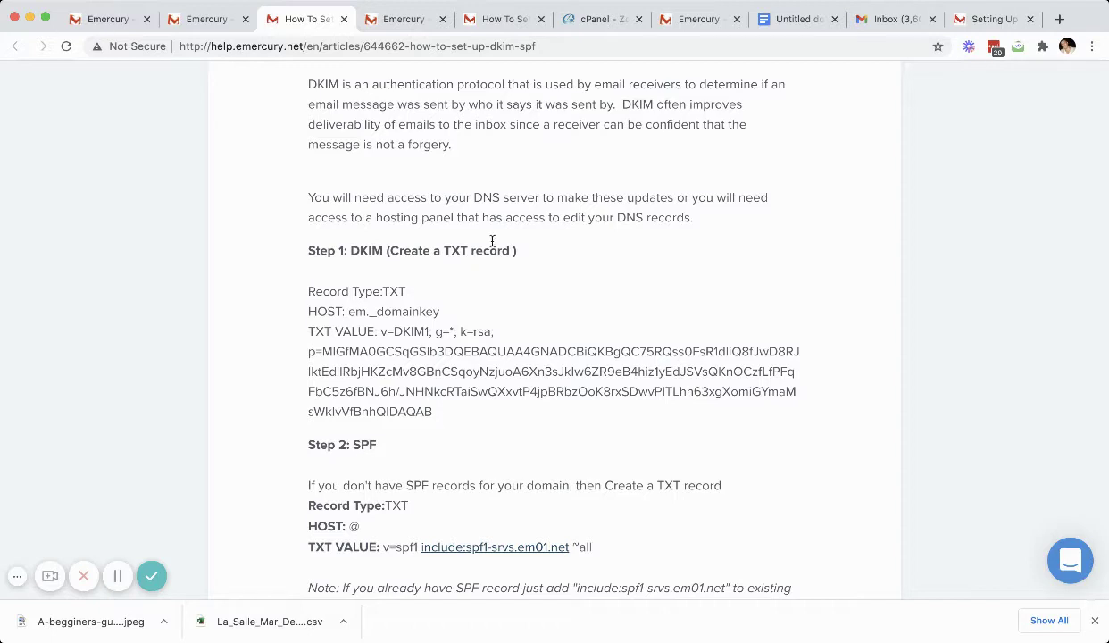
# Step: Review the existing TXT records in the cPanel Zone Editor for emercury.co
pyautogui.click(597, 21)
pyautogui.scroll(5, 549, 218)
pyautogui.scroll(2, 549, 217)
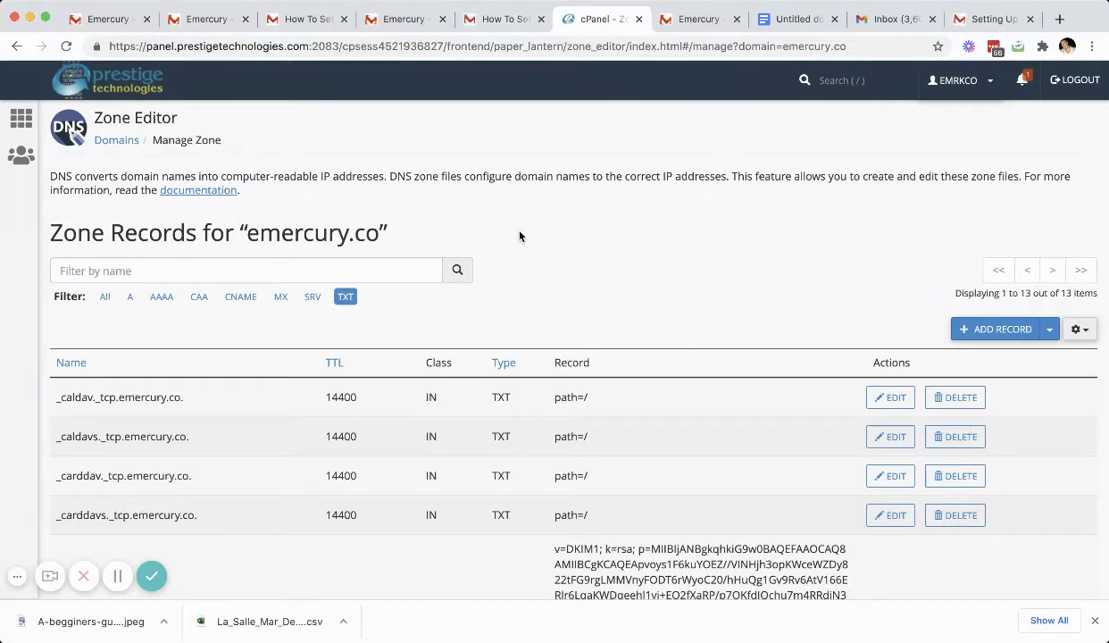
# Step: Back in the guide, scroll to the DKIM record details and select the Record Type label
pyautogui.click(514, 26)
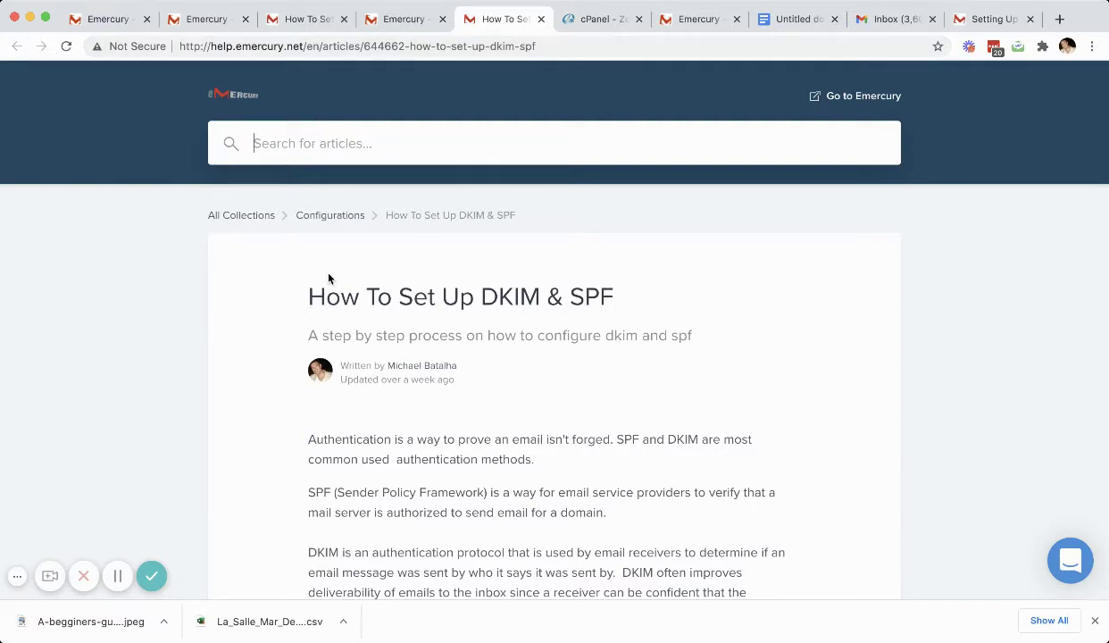
pyautogui.scroll(-1, 329, 279)
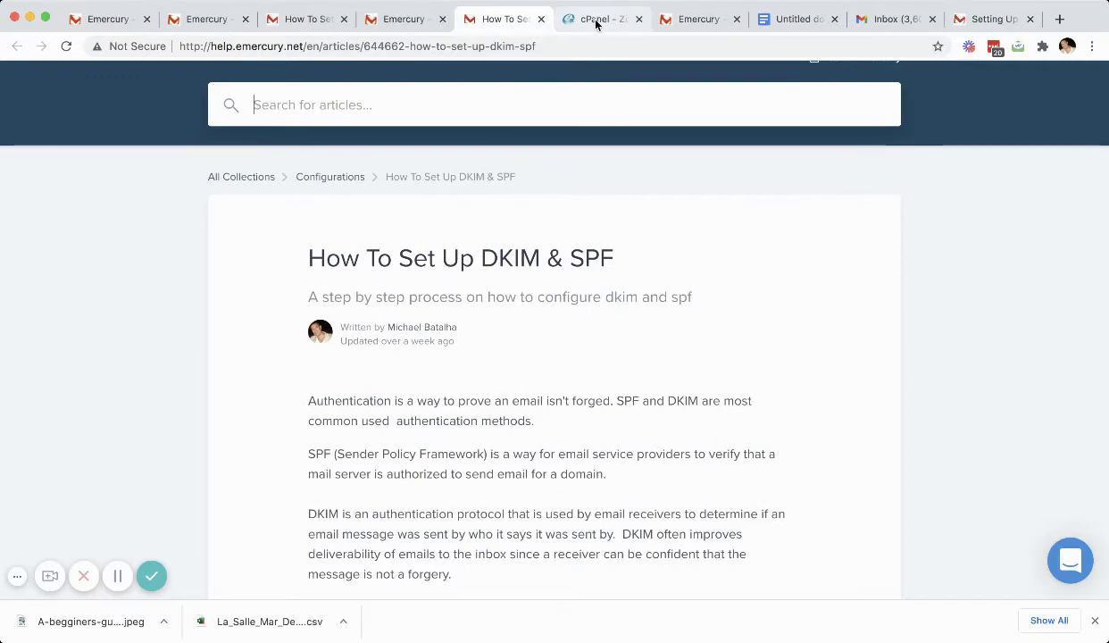
pyautogui.scroll(-5, 467, 225)
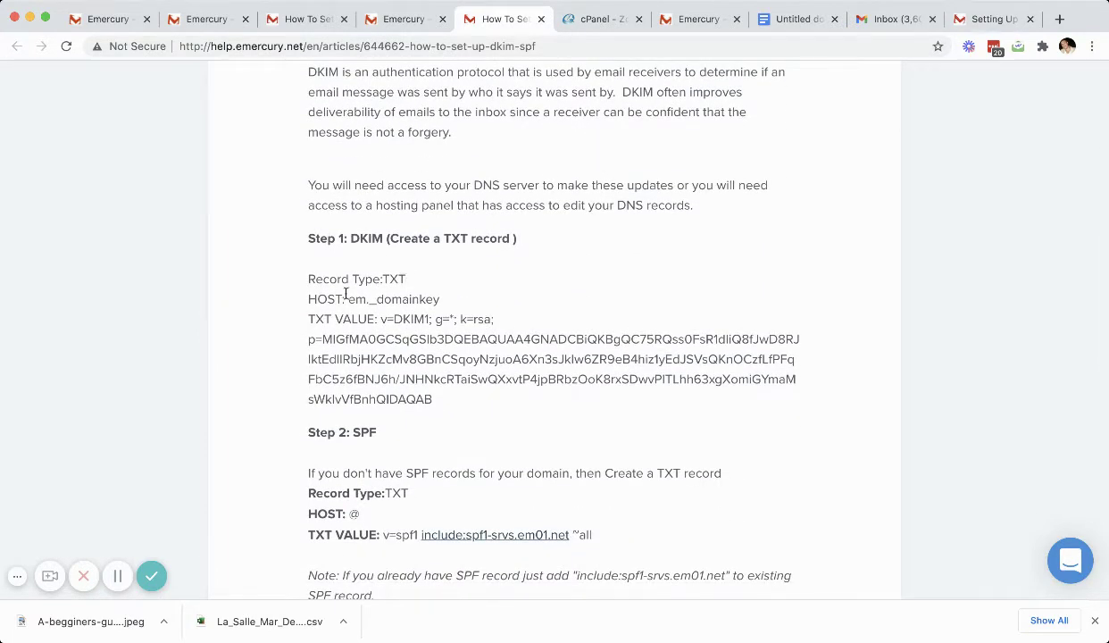
pyautogui.moveTo(308, 278); pyautogui.dragTo(380, 282)
# Step: Start a new TXT record in the emercury.co zone named em._domainkey, copied from the guide
pyautogui.click(584, 18)
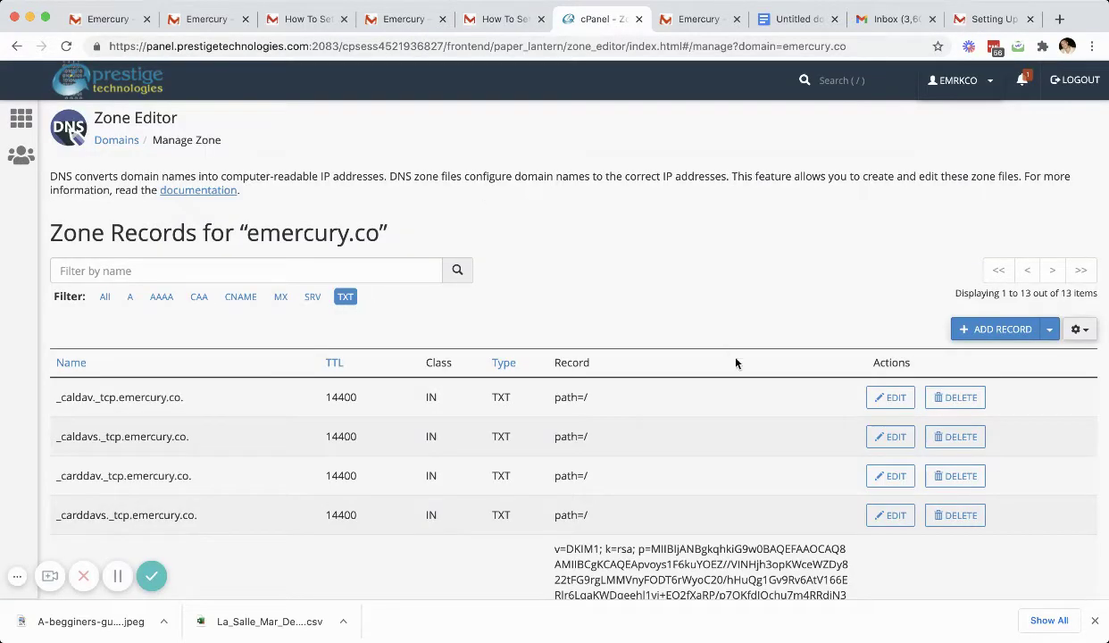
pyautogui.click(997, 329)
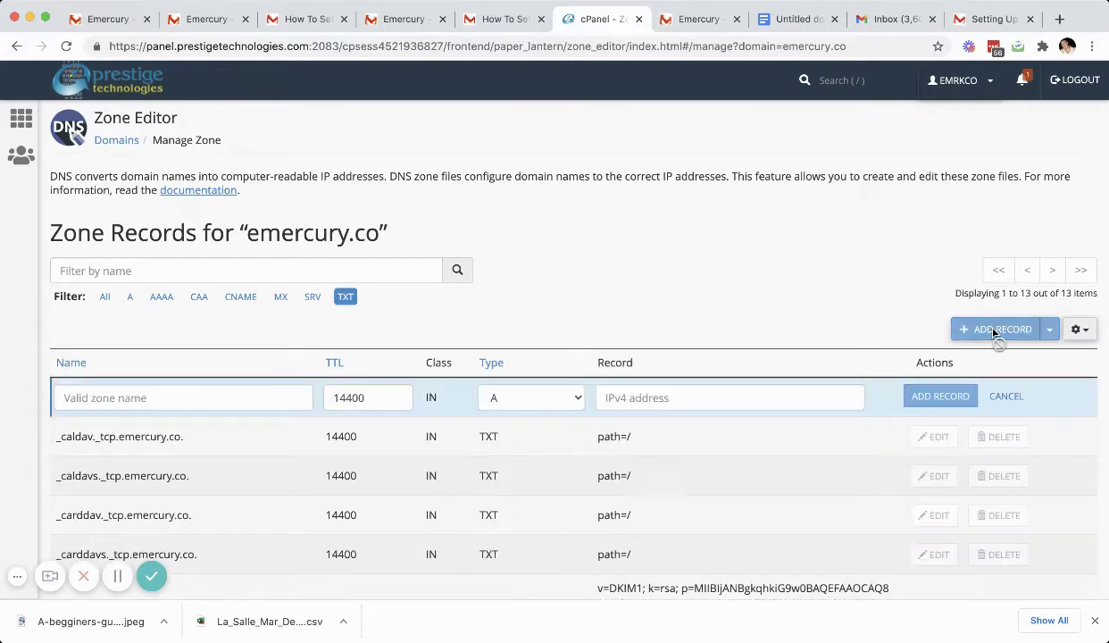
pyautogui.click(539, 402)
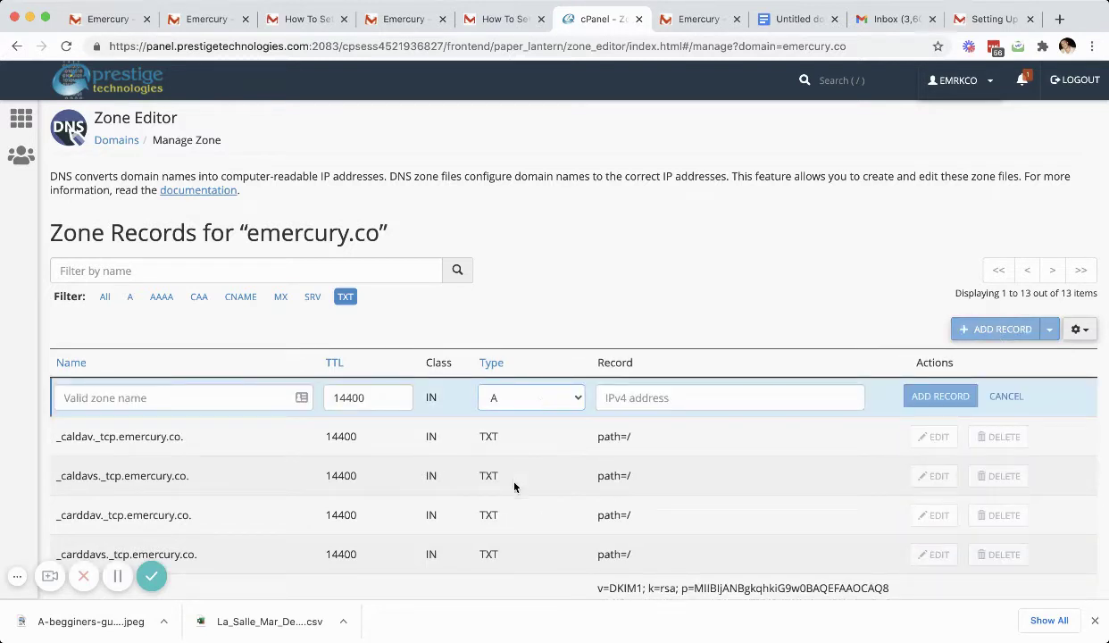
pyautogui.press('t')
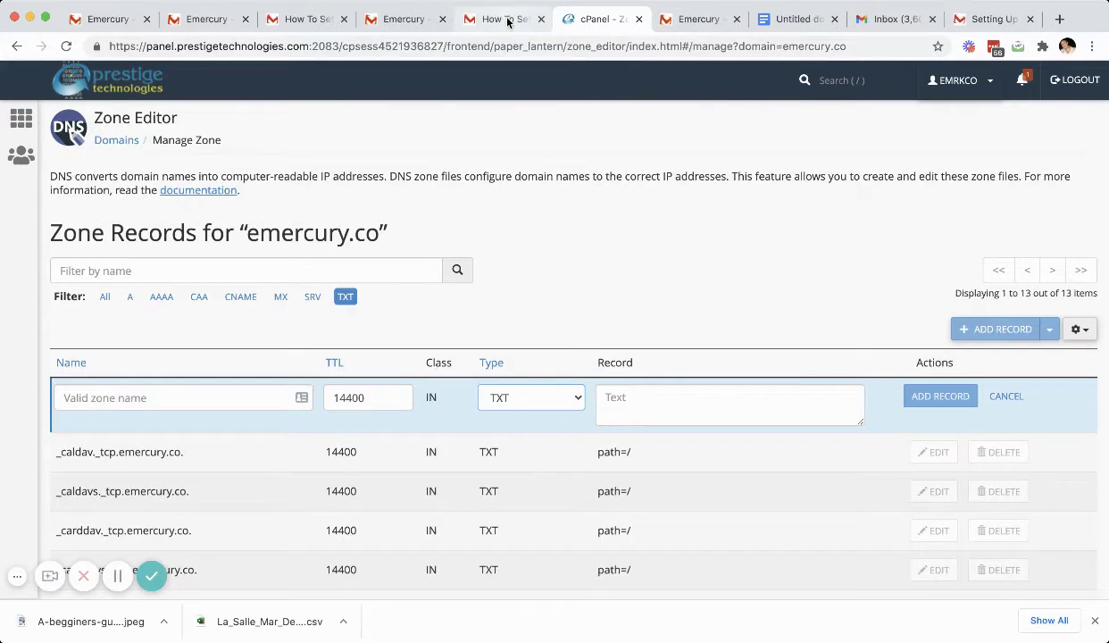
pyautogui.click(506, 19)
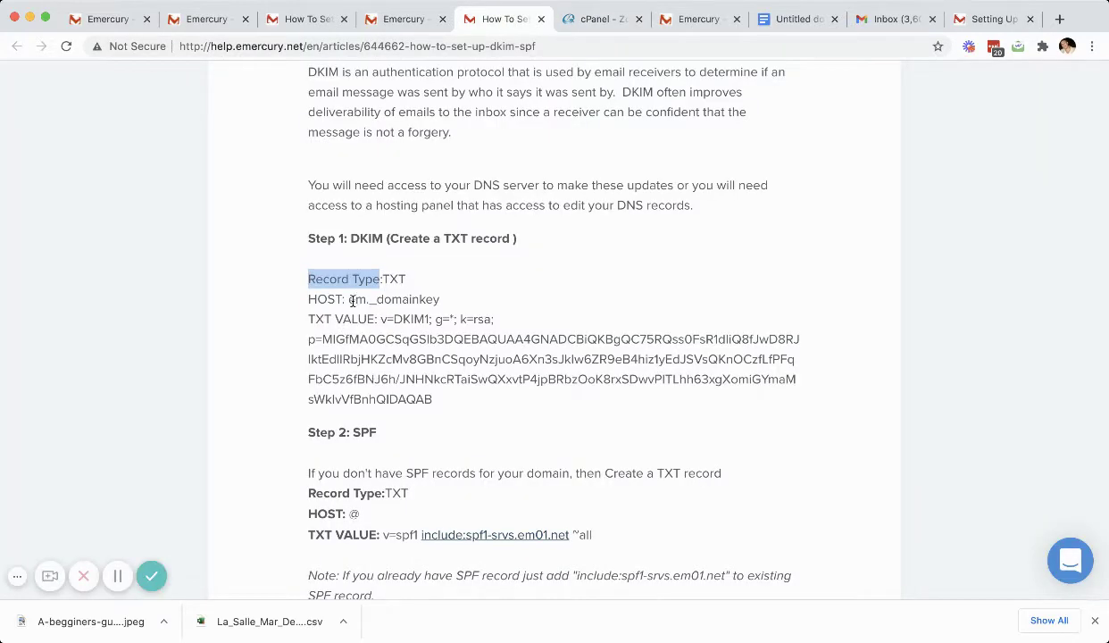
pyautogui.moveTo(350, 300); pyautogui.dragTo(436, 300)
pyautogui.press('super+c')
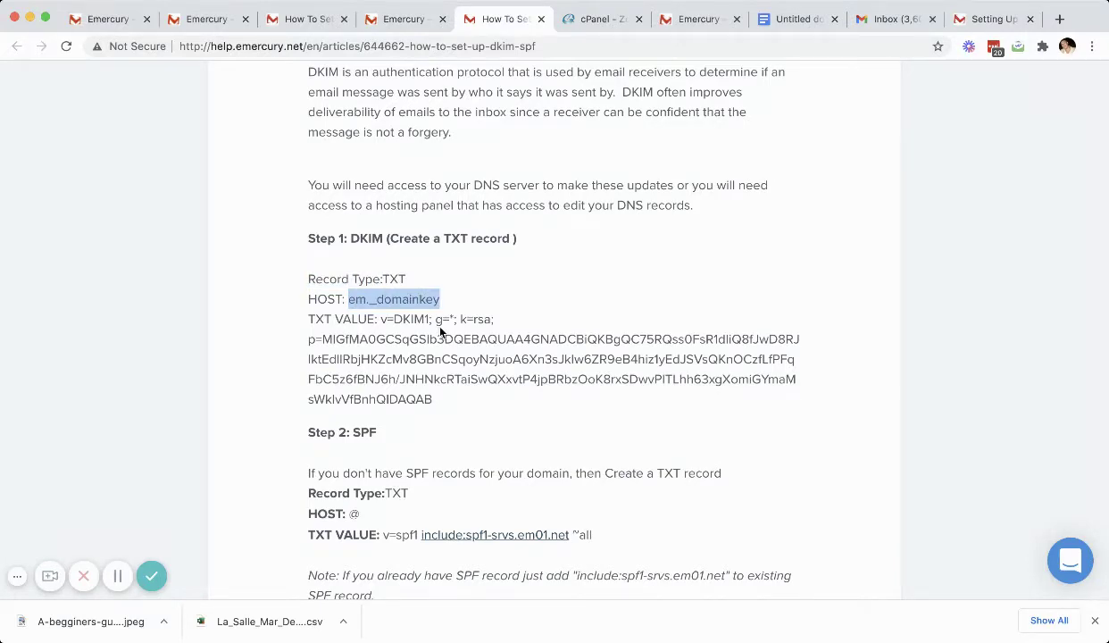
pyautogui.click(591, 19)
pyautogui.click(192, 399)
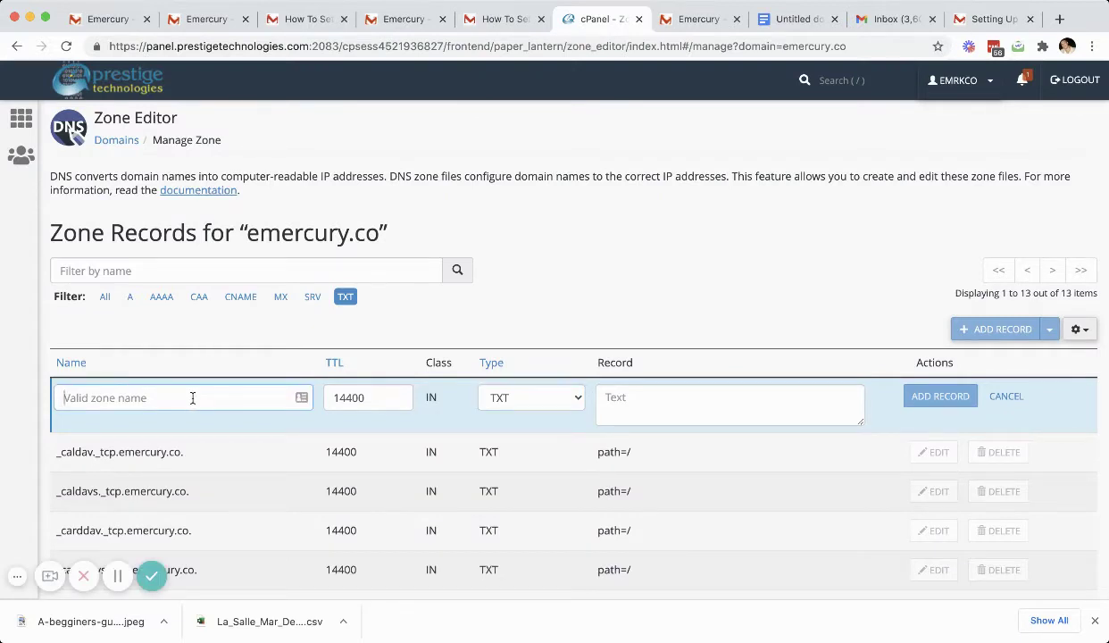
pyautogui.press('super+v')
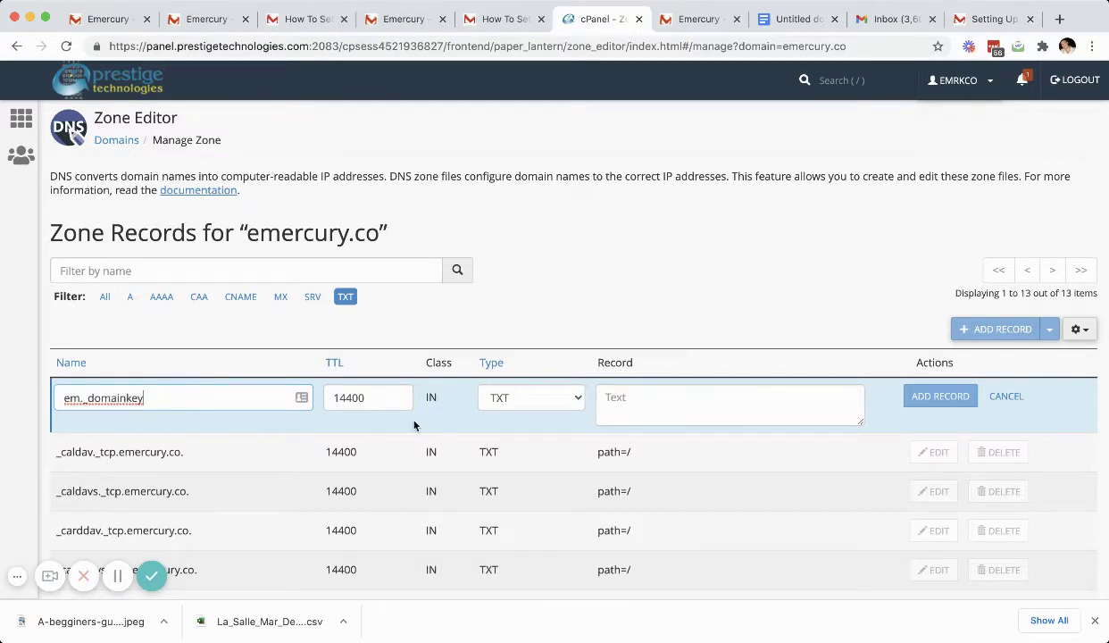
# Step: Paste the DKIM value from the guide into the record and save it
pyautogui.click(647, 408)
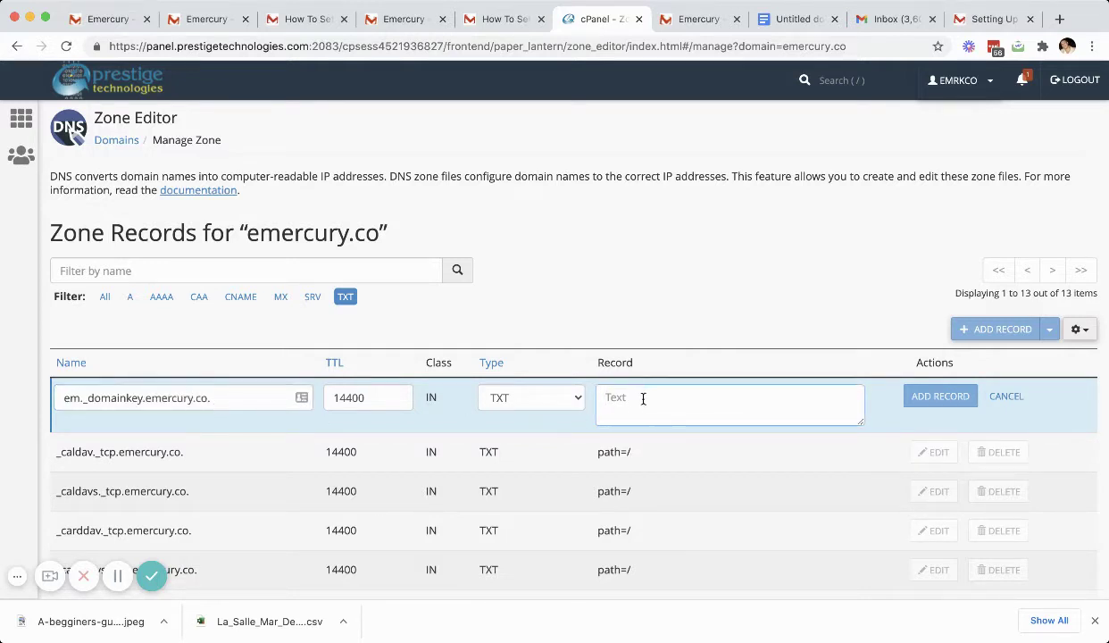
pyautogui.click(500, 19)
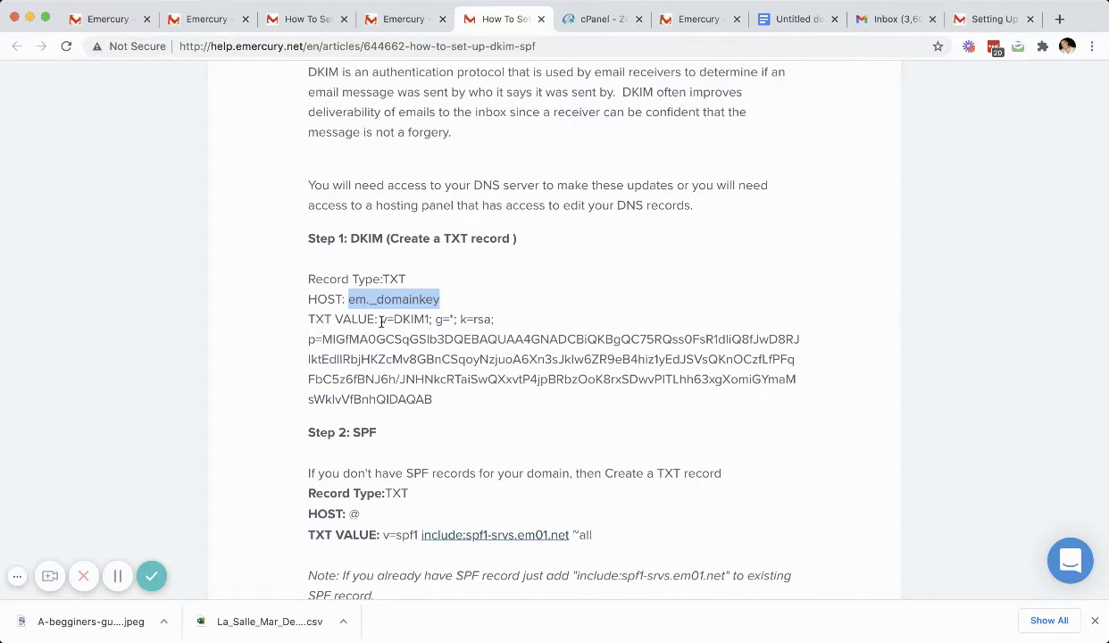
pyautogui.moveTo(380, 319); pyautogui.dragTo(435, 400)
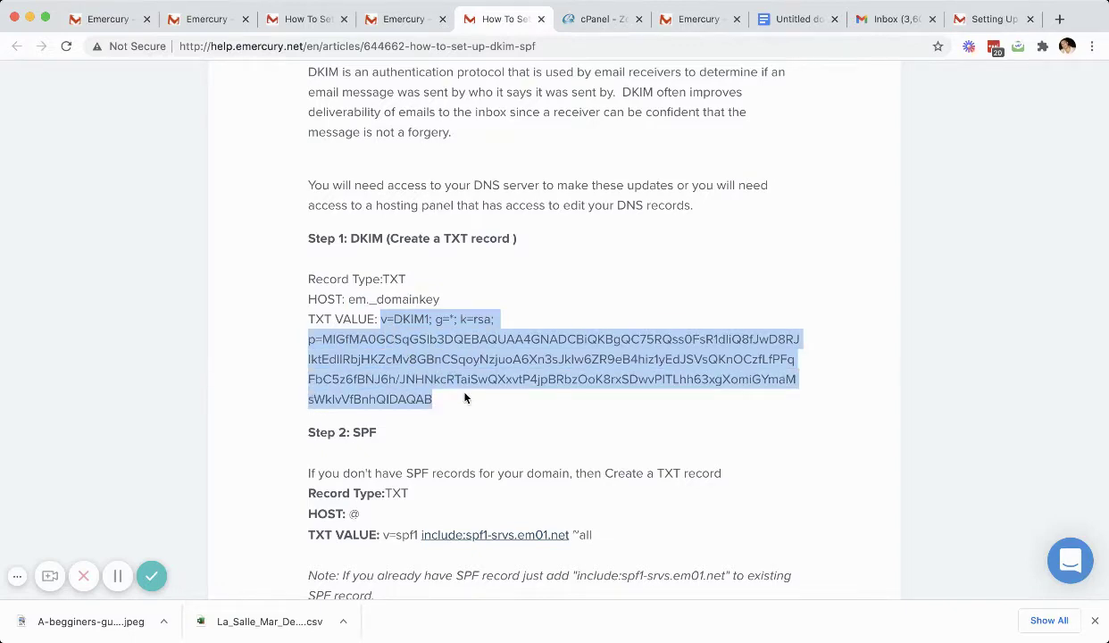
pyautogui.click(572, 23)
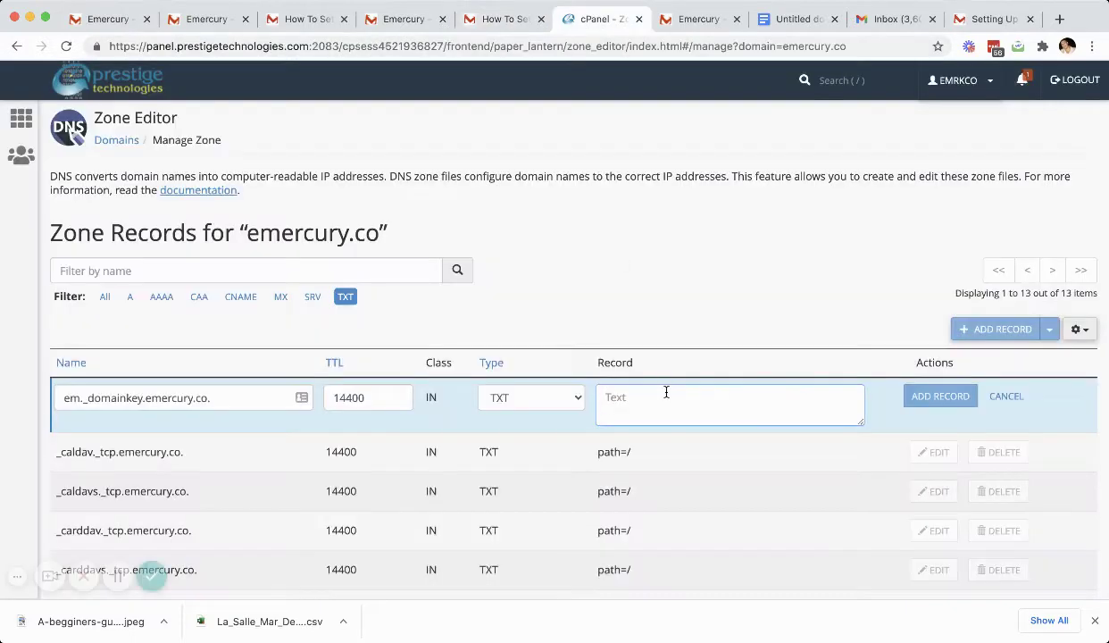
pyautogui.hotkey('ctrl', 'v')
pyautogui.click(926, 403)
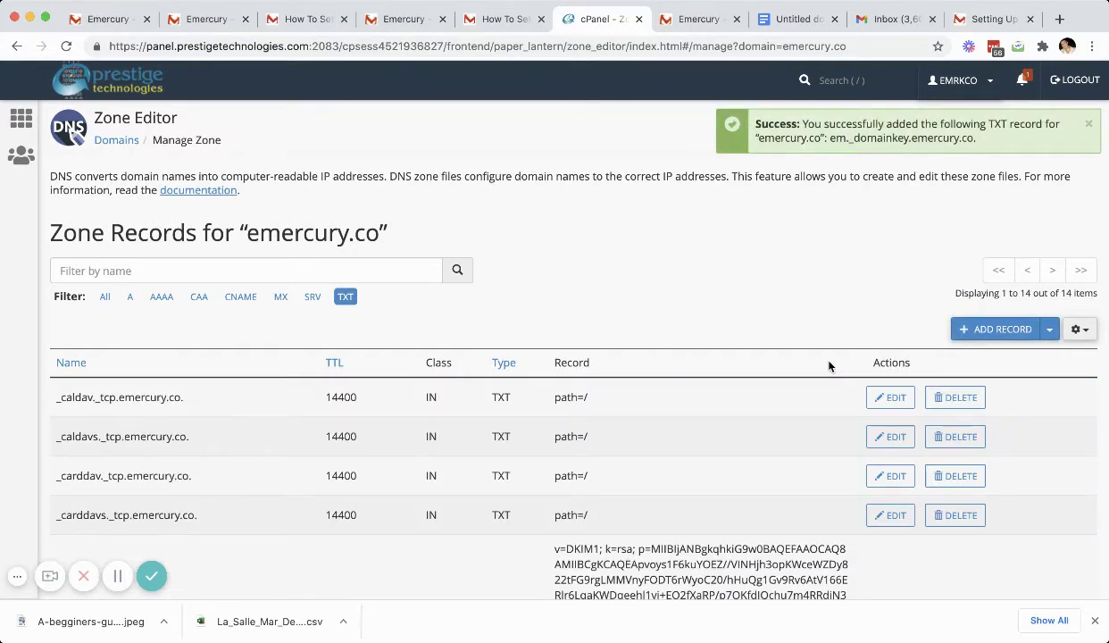
# Step: Scroll to the guide's SPF note and highlight the include:spf1-srvs.em01.net value and example record
pyautogui.click(504, 19)
pyautogui.scroll(-1, 457, 294)
pyautogui.scroll(-5, 457, 295)
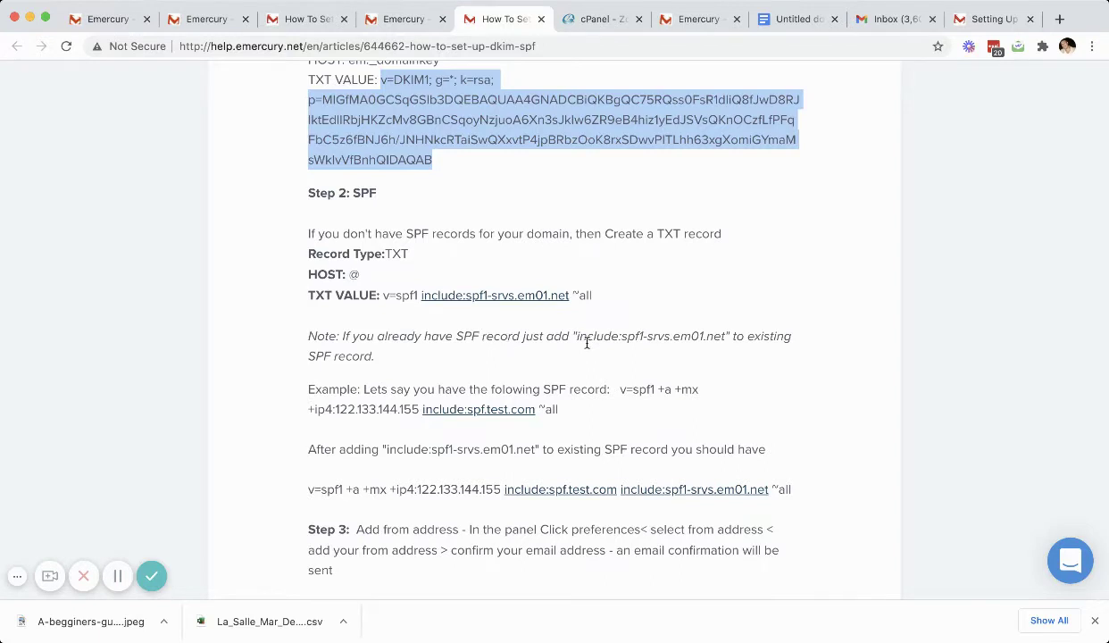
pyautogui.moveTo(575, 335); pyautogui.dragTo(727, 338)
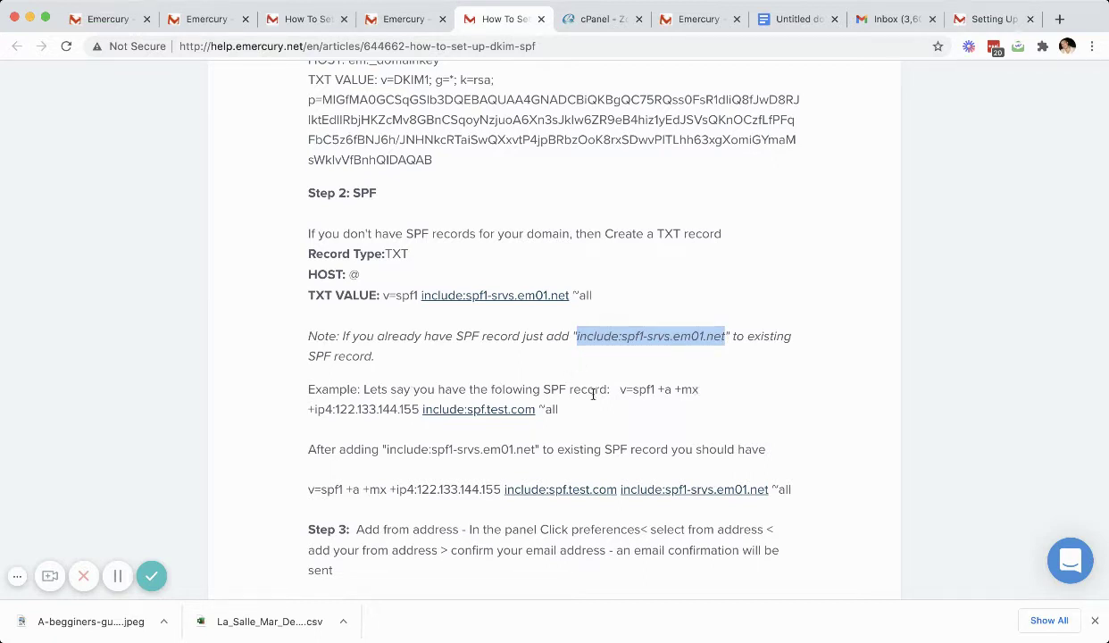
pyautogui.moveTo(620, 391); pyautogui.dragTo(416, 409)
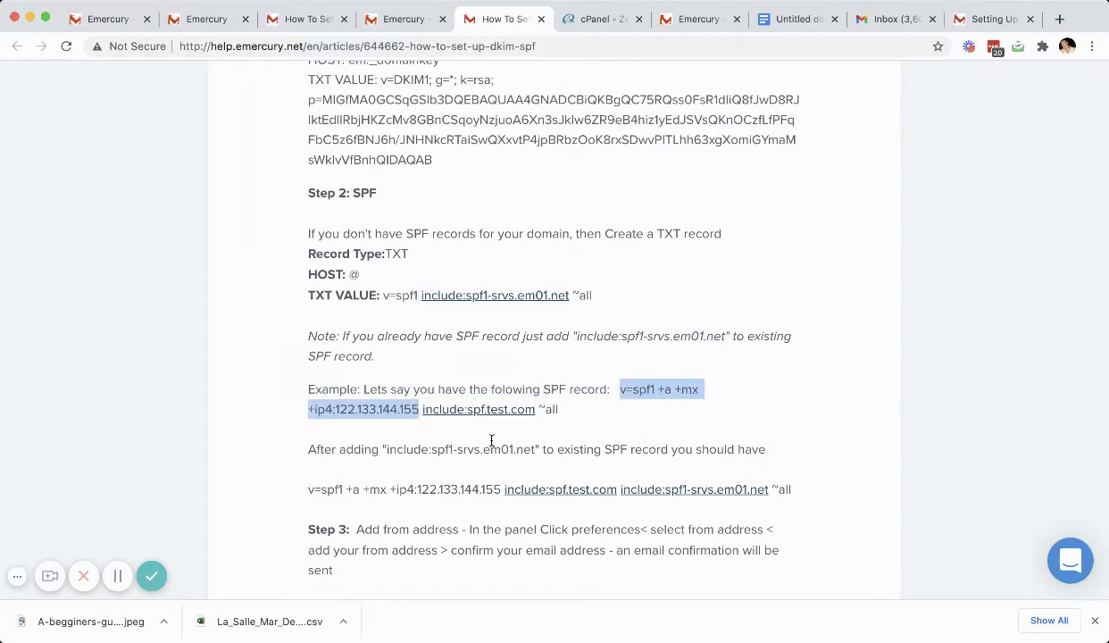
pyautogui.click(539, 410)
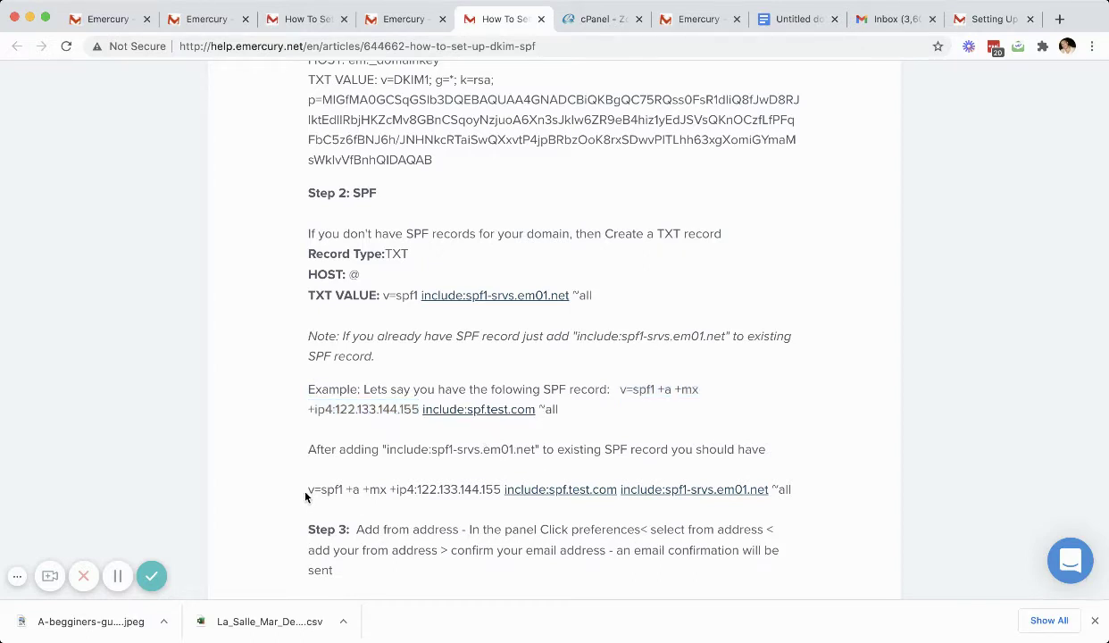
# Step: Compare the example existing SPF record with its added include entry, then return to the zone's TXT records
pyautogui.moveTo(308, 491); pyautogui.dragTo(615, 494)
pyautogui.click(654, 494)
pyautogui.moveTo(772, 491); pyautogui.dragTo(622, 495)
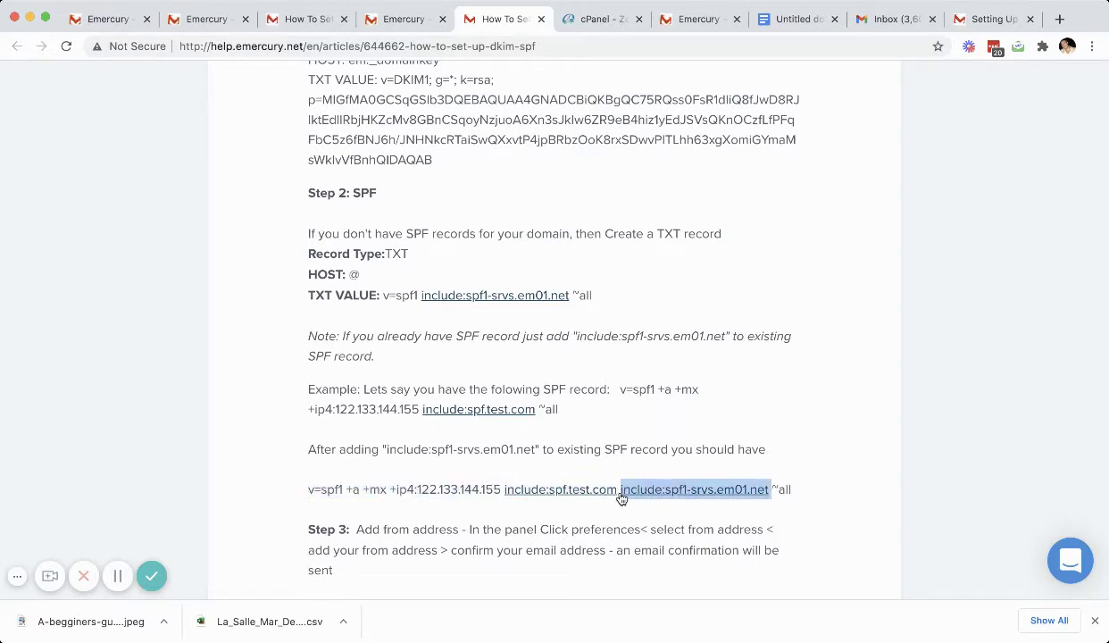
pyautogui.click(773, 494)
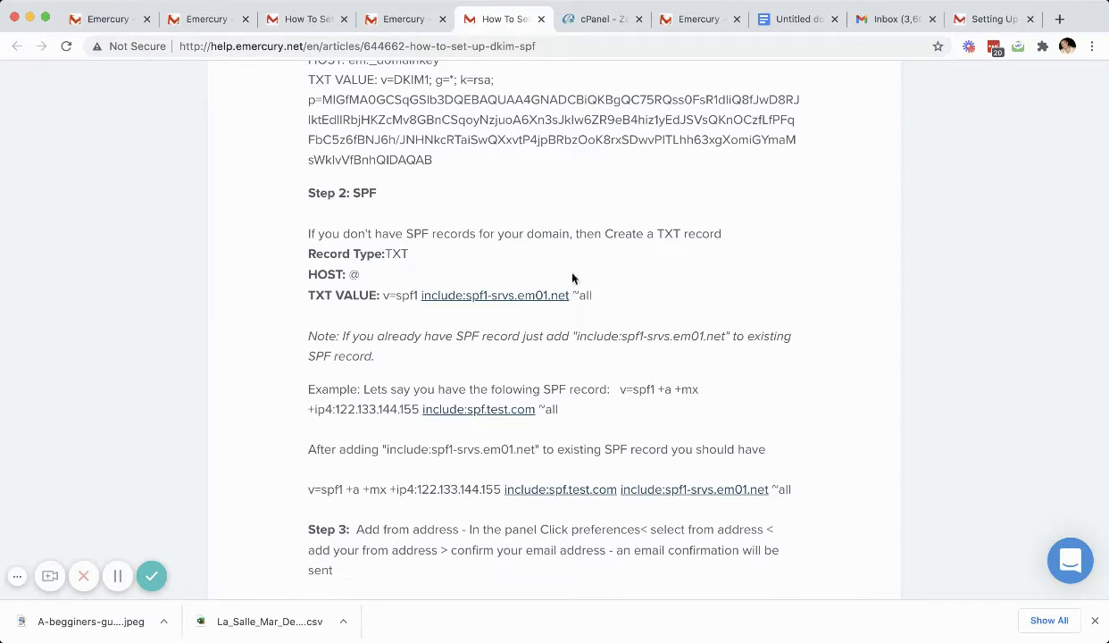
pyautogui.click(590, 20)
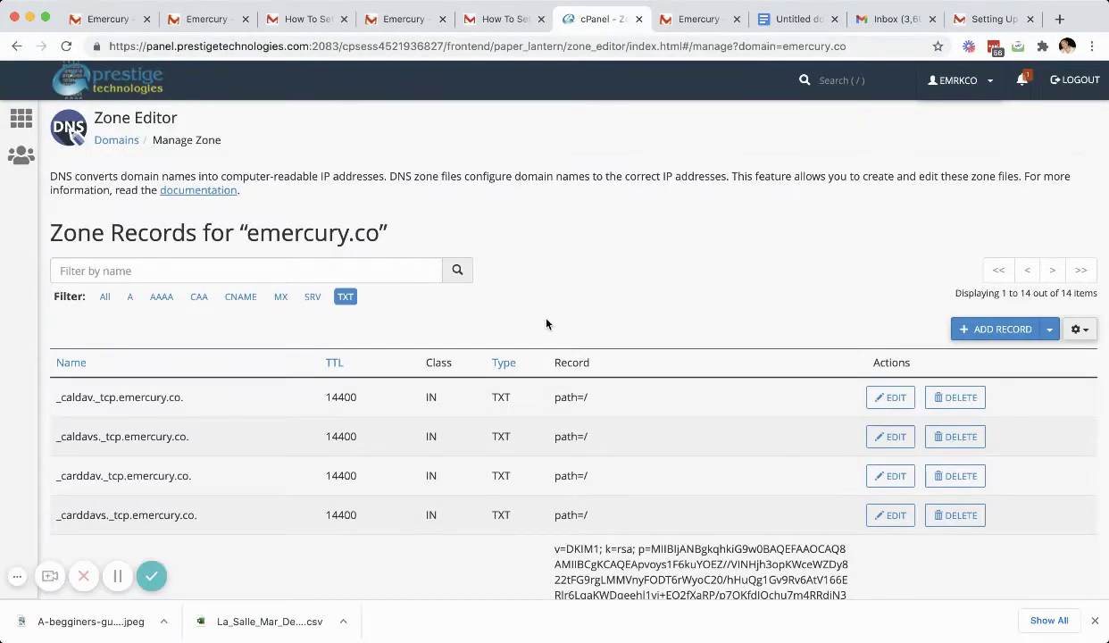
# Step: Edit the emercury.co. SPF TXT record, pasting include:spf1-srvs.em01.net before ~all, and save
pyautogui.scroll(-5, 547, 321)
pyautogui.scroll(-10, 547, 323)
pyautogui.scroll(-1, 547, 323)
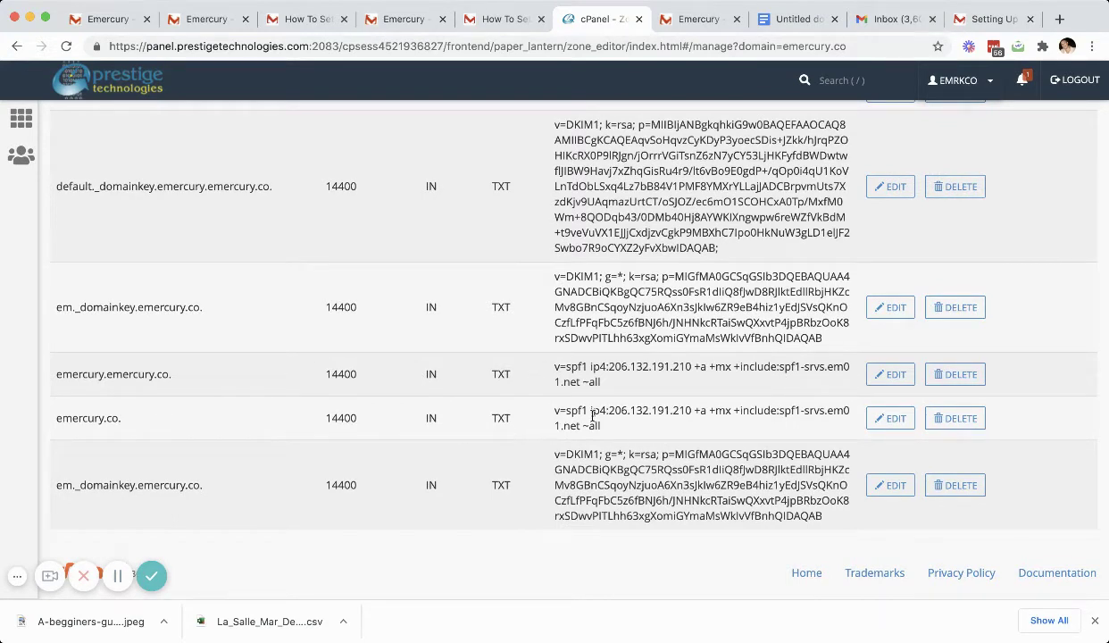
pyautogui.click(891, 418)
pyautogui.moveTo(747, 432); pyautogui.dragTo(611, 432)
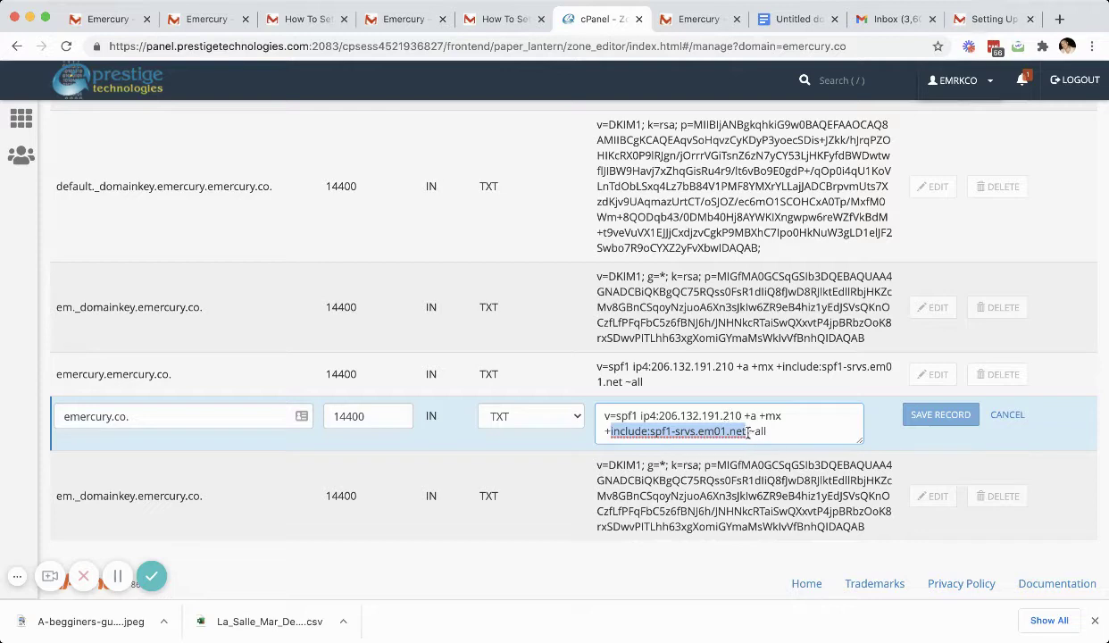
pyautogui.click(748, 432)
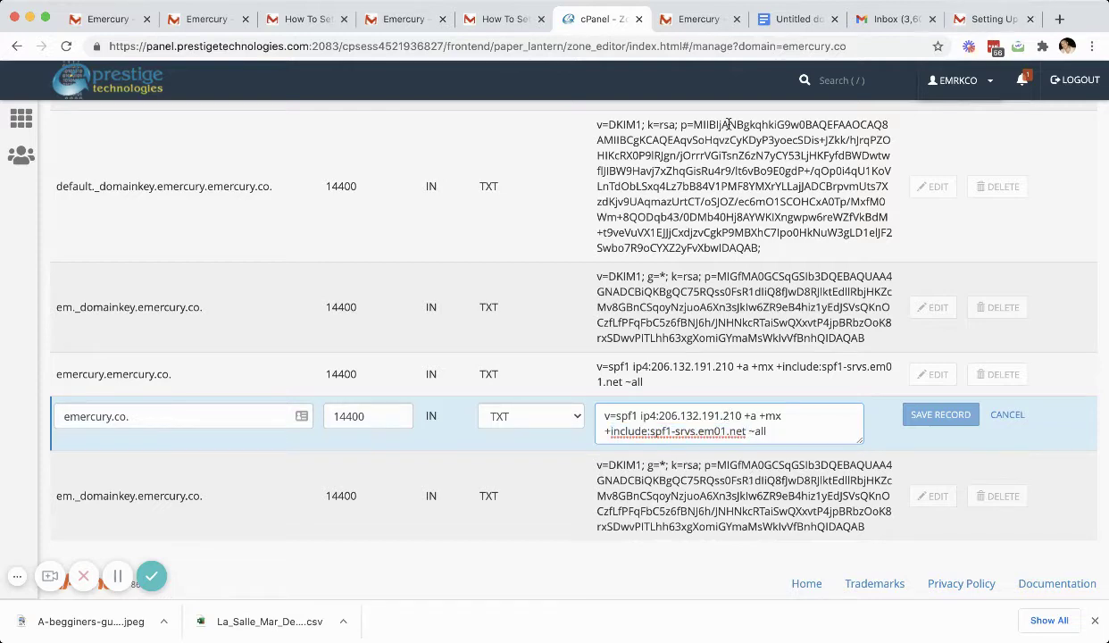
pyautogui.click(504, 20)
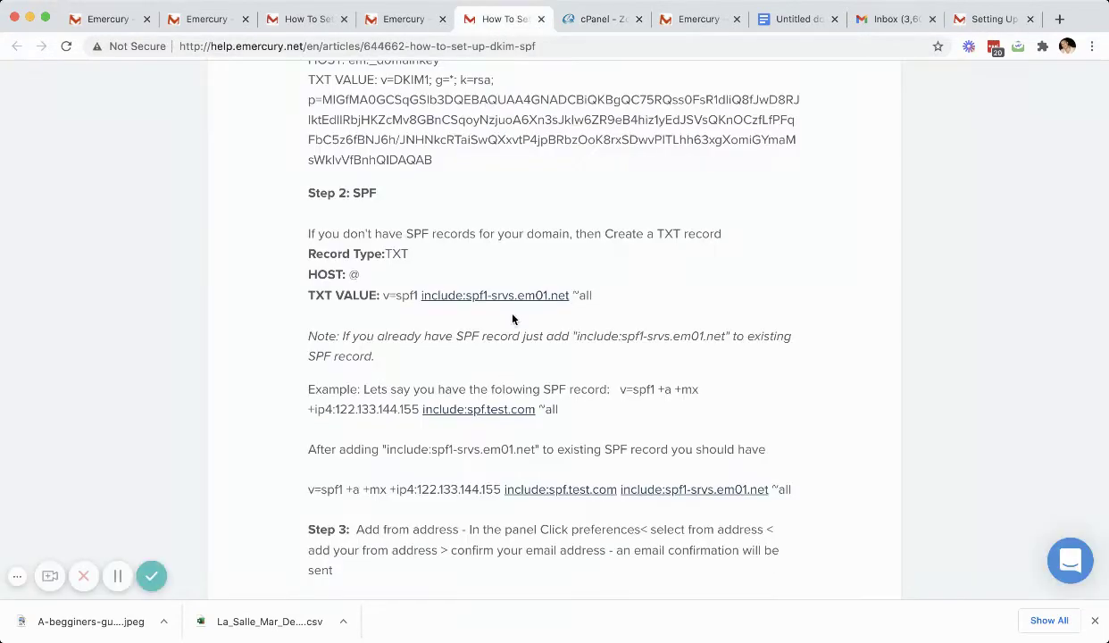
pyautogui.moveTo(568, 296); pyautogui.dragTo(421, 294)
pyautogui.press('super+c')
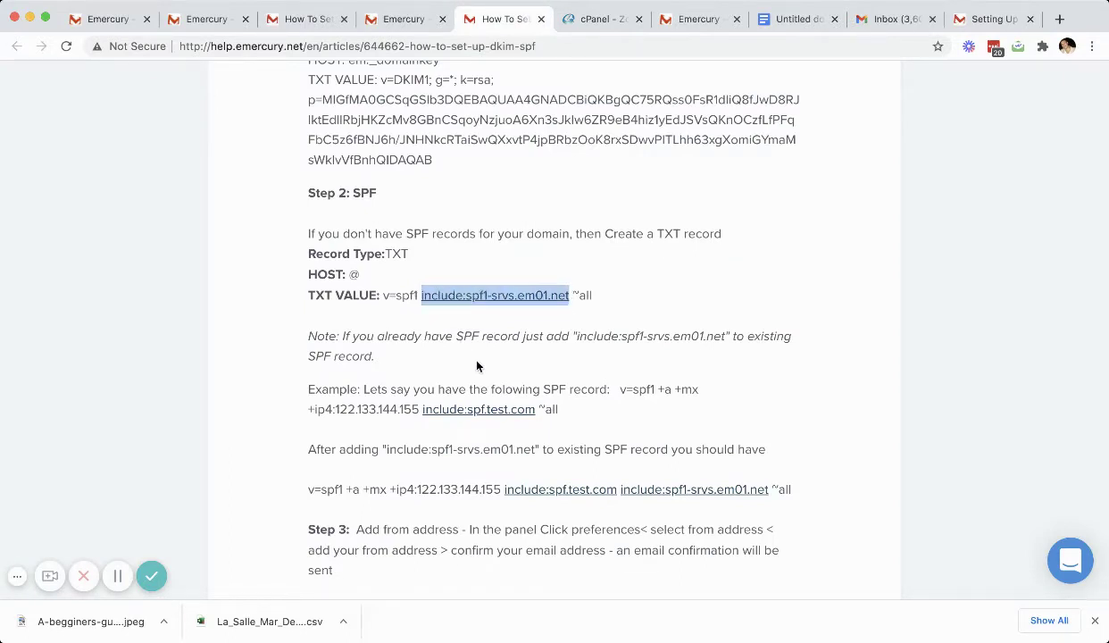
pyautogui.click(595, 18)
pyautogui.press('super+v')
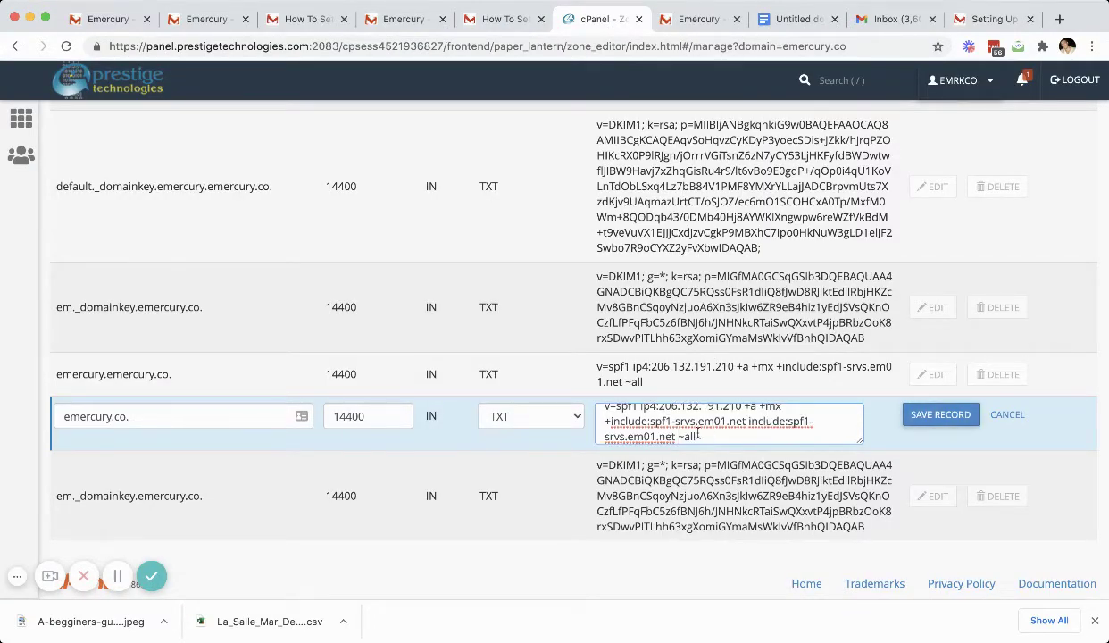
pyautogui.click(925, 418)
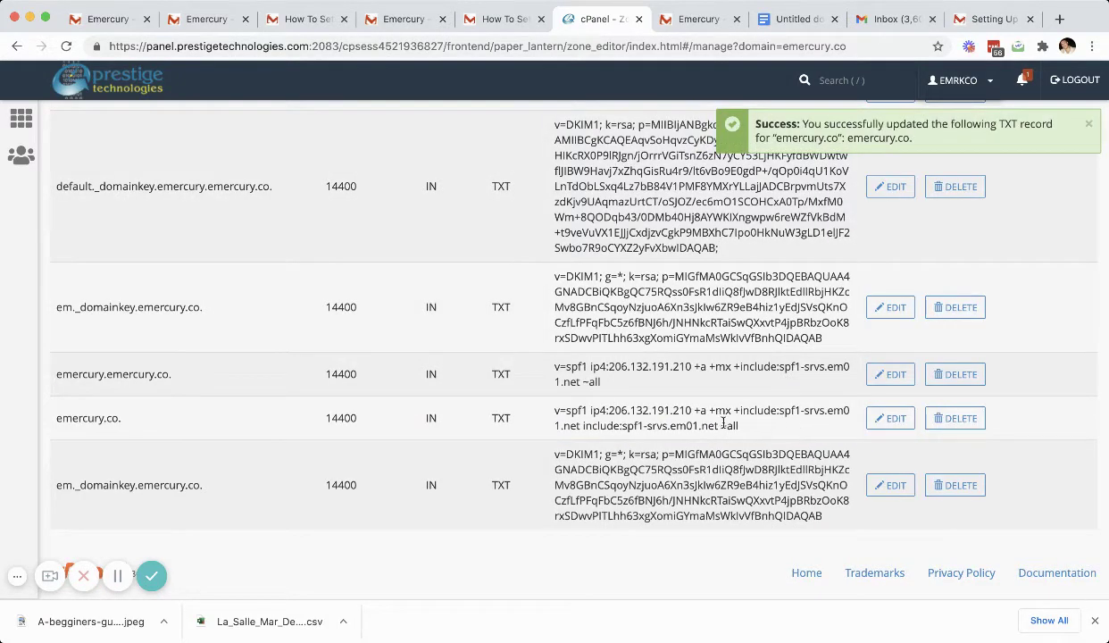
# Step: Remove the duplicate include:spf1-srvs.em01.net entry from the SPF record and save again
pyautogui.click(893, 419)
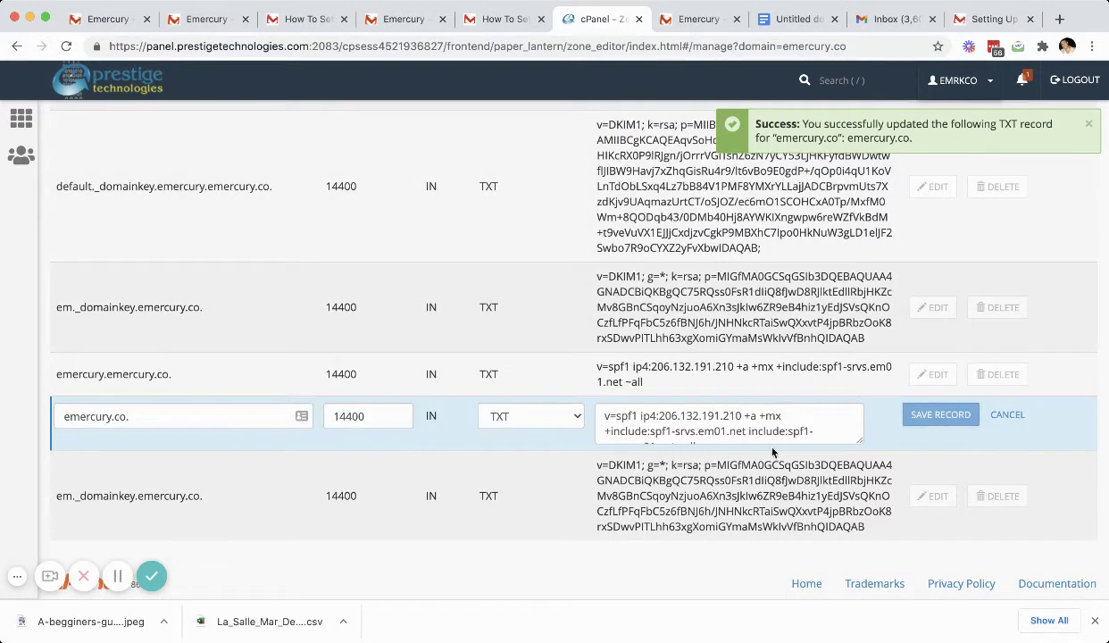
pyautogui.scroll(-1, 755, 434)
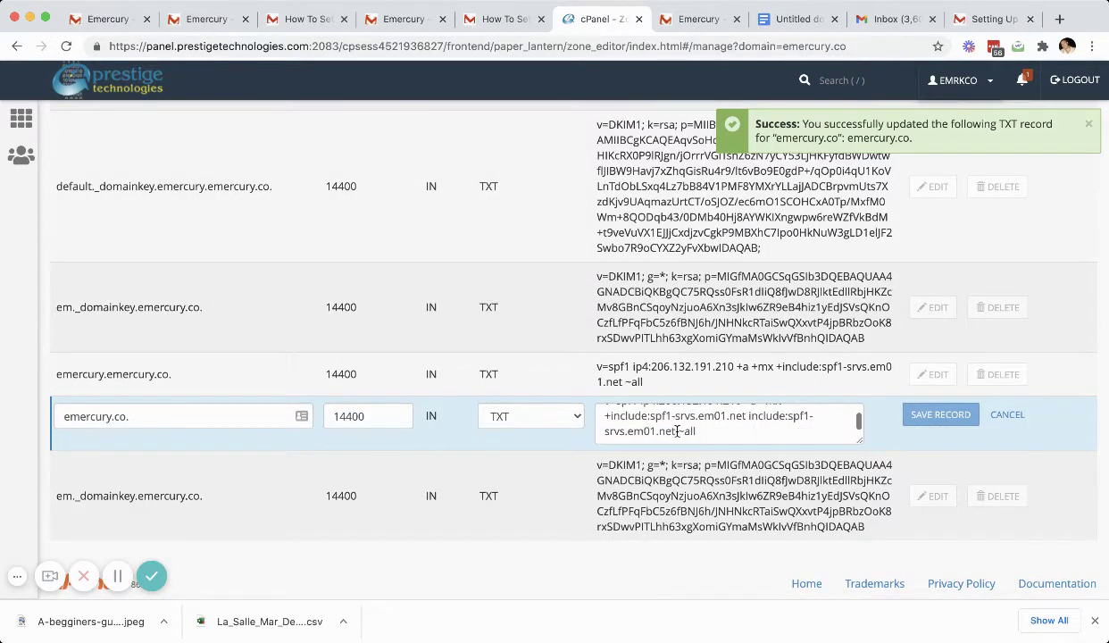
pyautogui.moveTo(677, 431); pyautogui.dragTo(747, 421)
pyautogui.press('BackSpace')
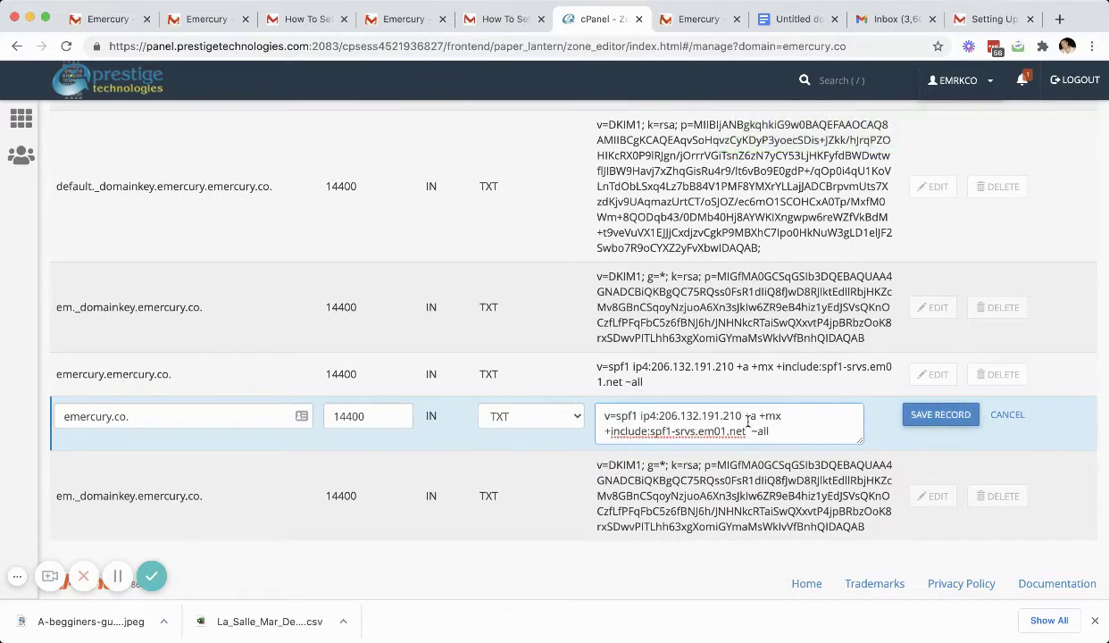
pyautogui.click(964, 416)
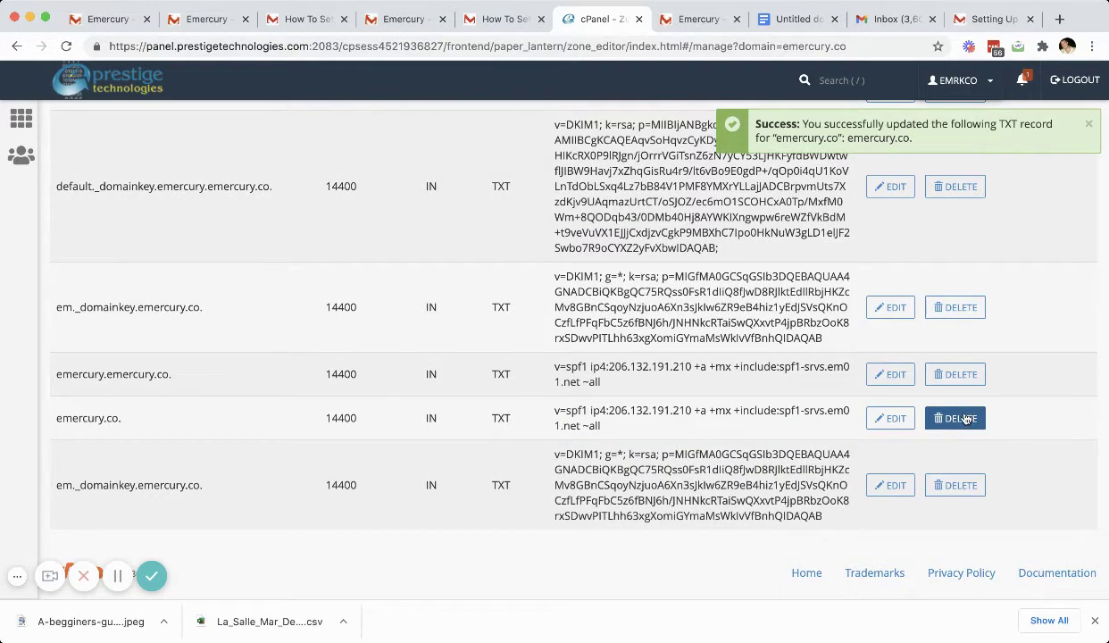
# Step: Run and confirm the DKIM/SPF check; DKIM and SPF now report ok, status still Unverified
pyautogui.click(296, 18)
pyautogui.click(212, 22)
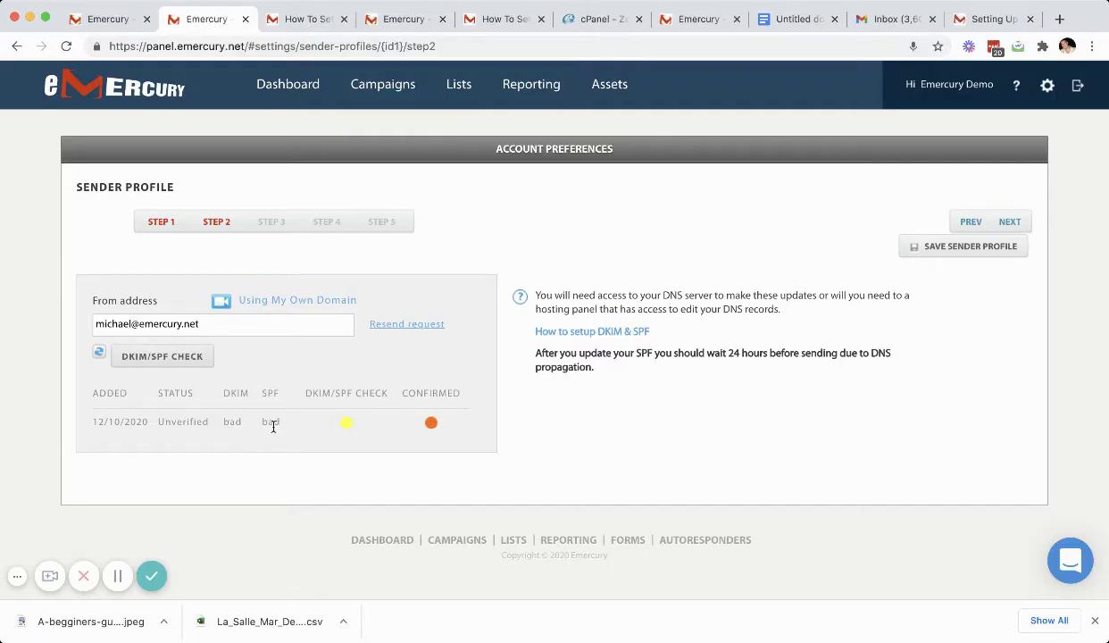
pyautogui.click(168, 363)
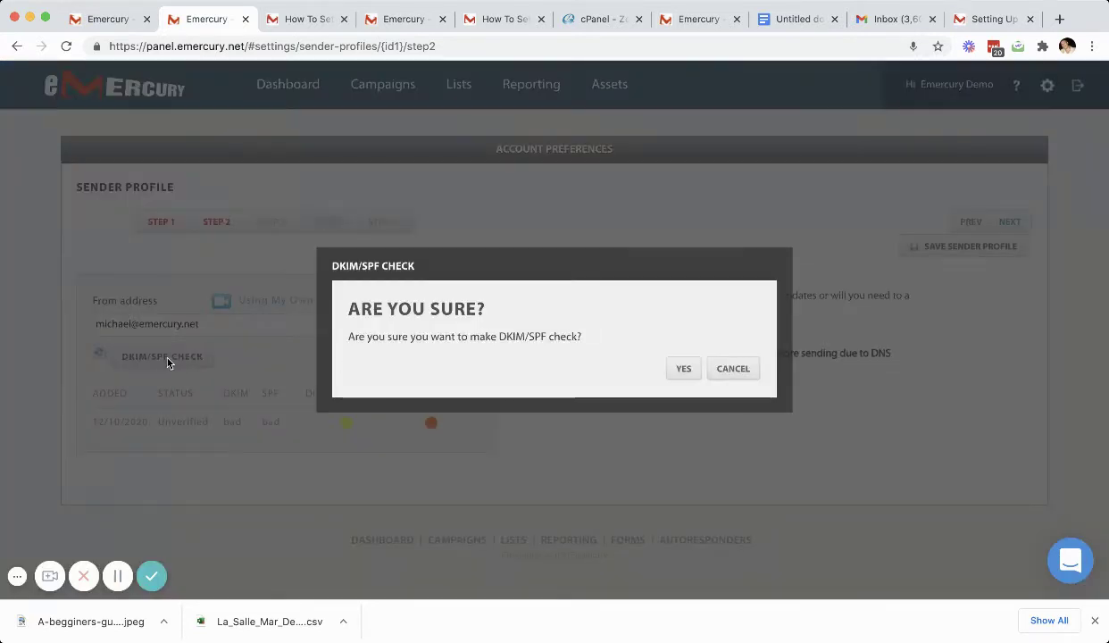
pyautogui.click(686, 370)
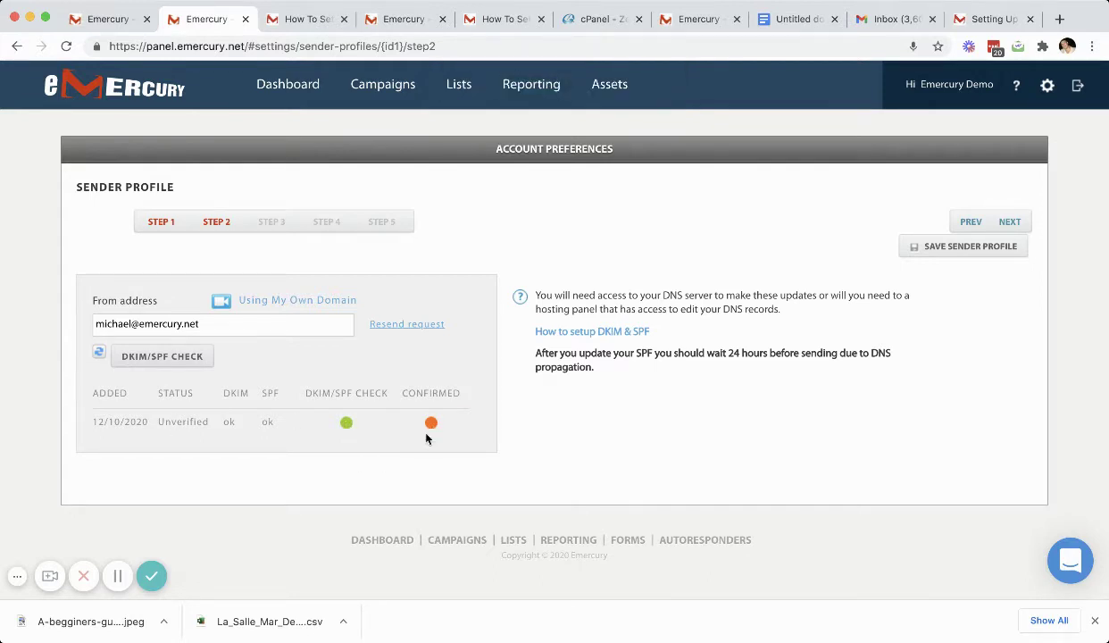
pyautogui.moveTo(208, 423); pyautogui.dragTo(157, 428)
pyautogui.click(245, 332)
# Step: Confirm the From address via Gmail's 'Confirm your email From address' message, then return to Emercury
pyautogui.click(882, 22)
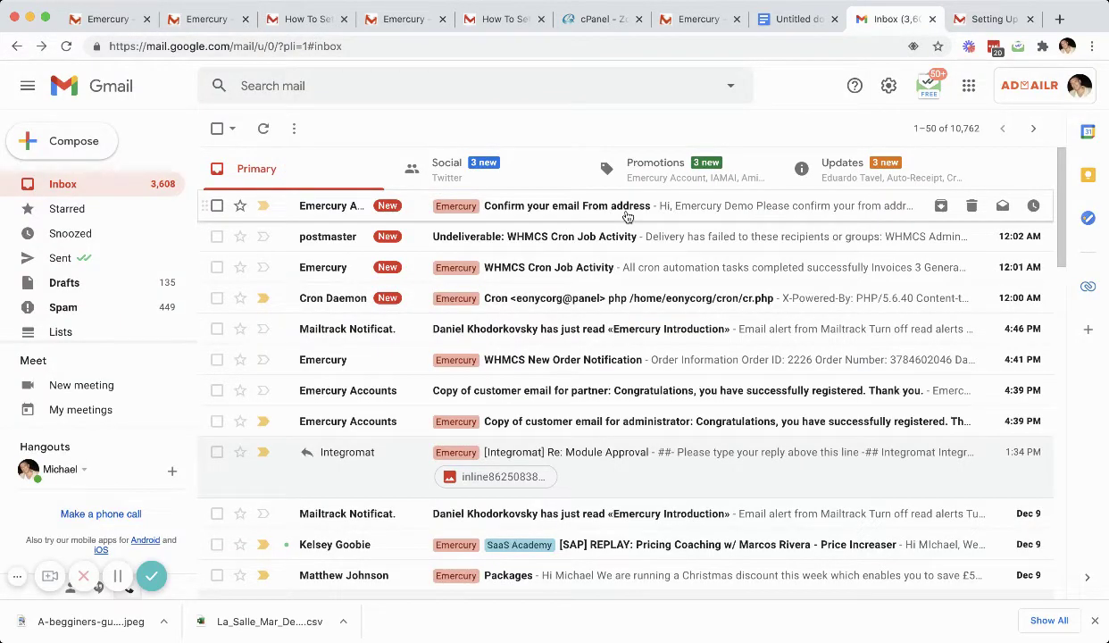
pyautogui.click(625, 216)
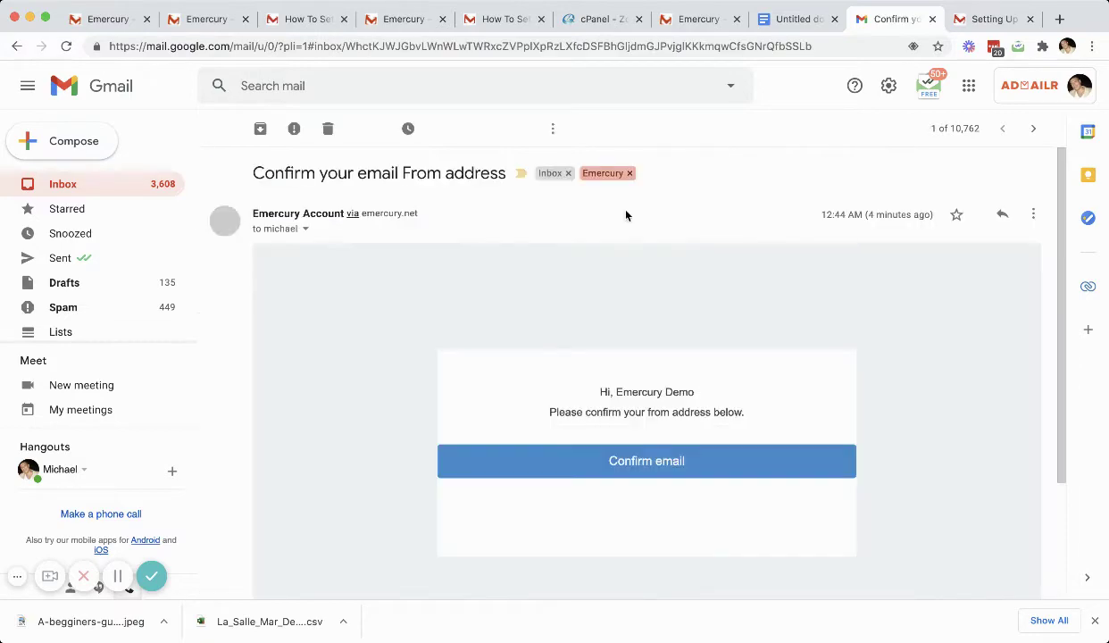
pyautogui.click(655, 460)
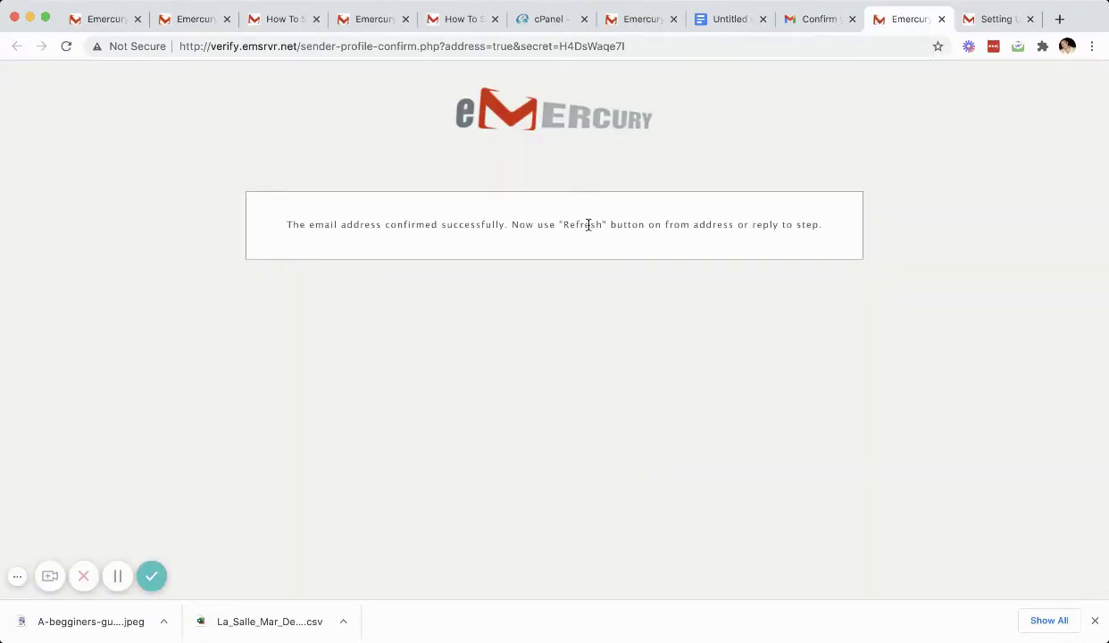
pyautogui.click(196, 20)
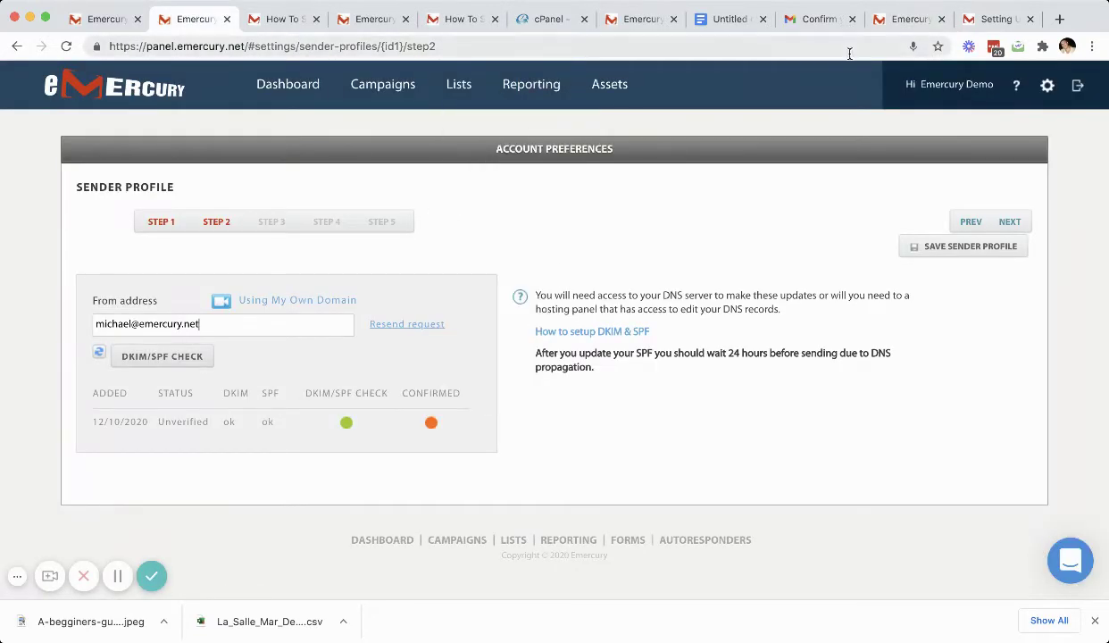
pyautogui.click(816, 20)
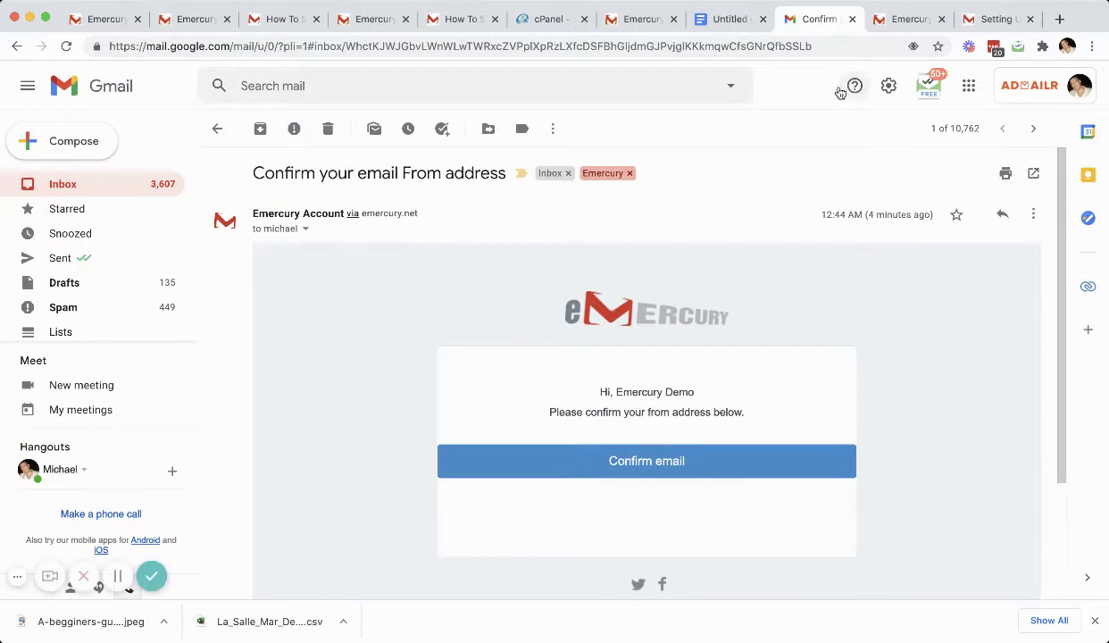
pyautogui.click(896, 21)
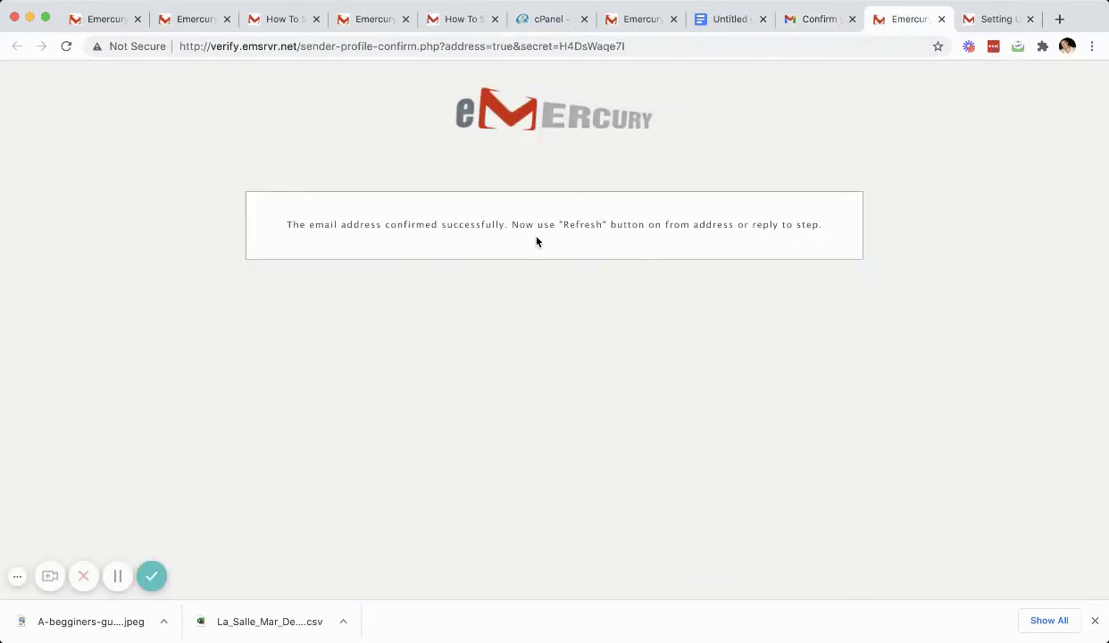
pyautogui.click(191, 19)
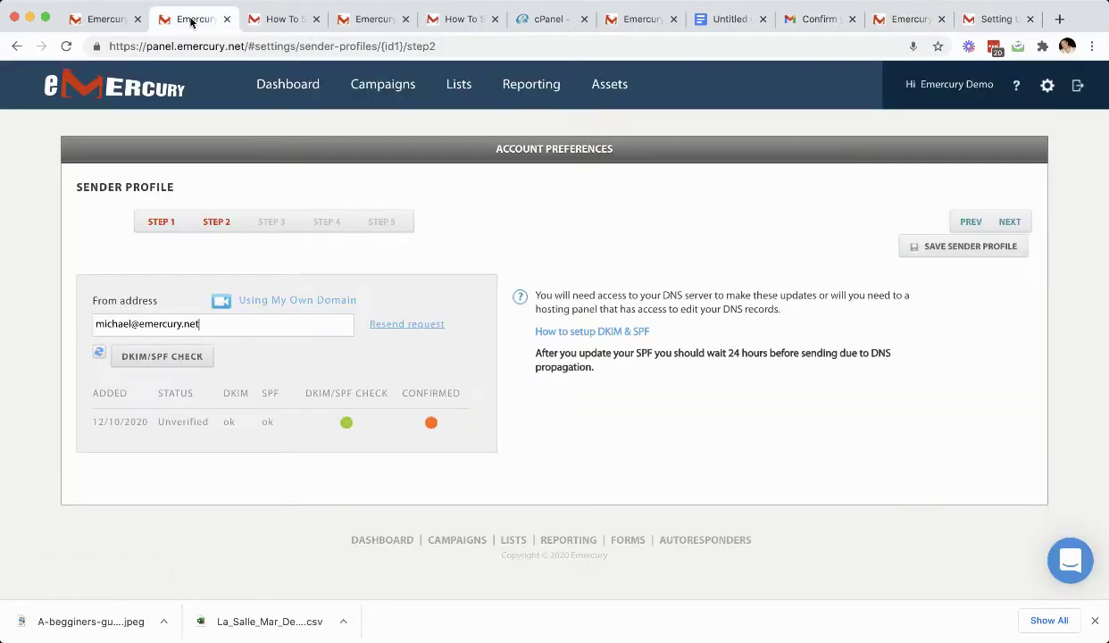
# Step: Refresh the verification status, advance to the reply-to step, and keep reply-to matching the From address
pyautogui.click(100, 355)
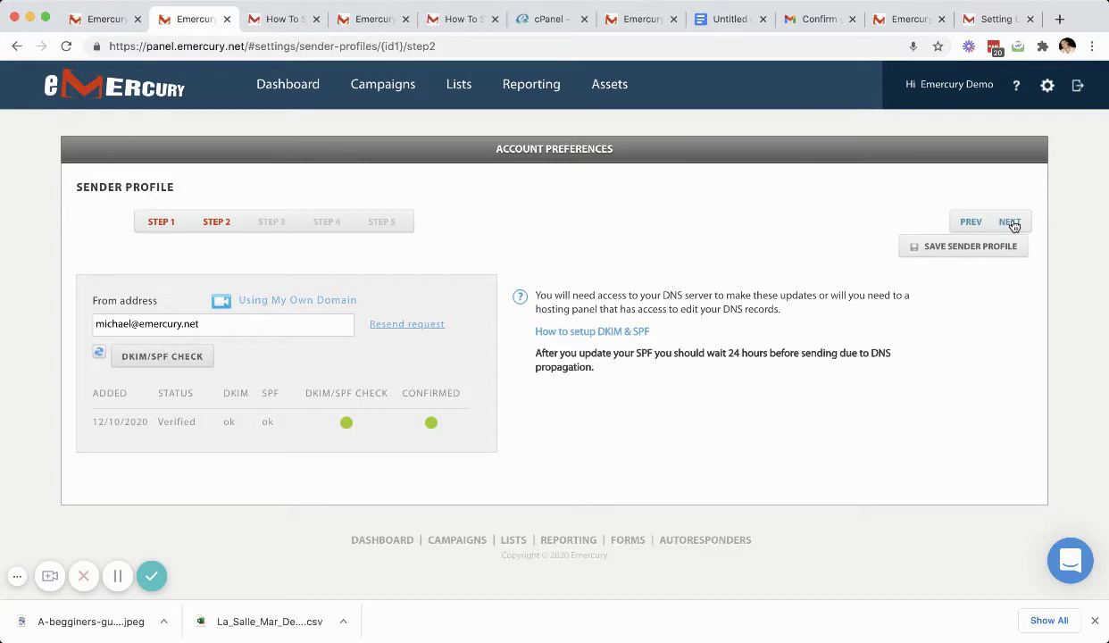
pyautogui.click(1010, 222)
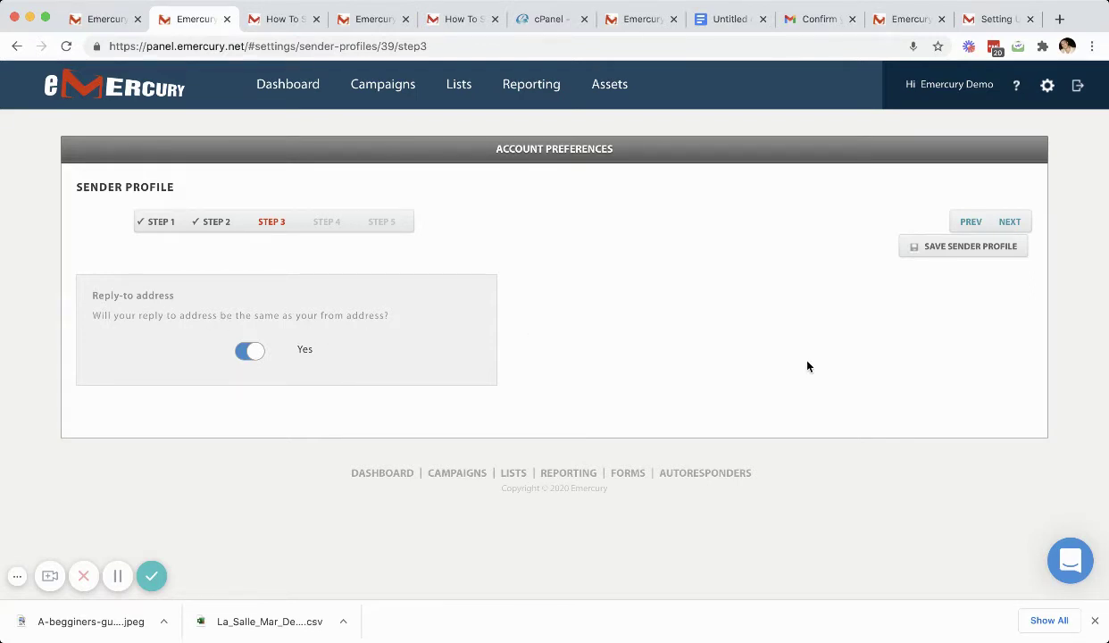
pyautogui.click(251, 352)
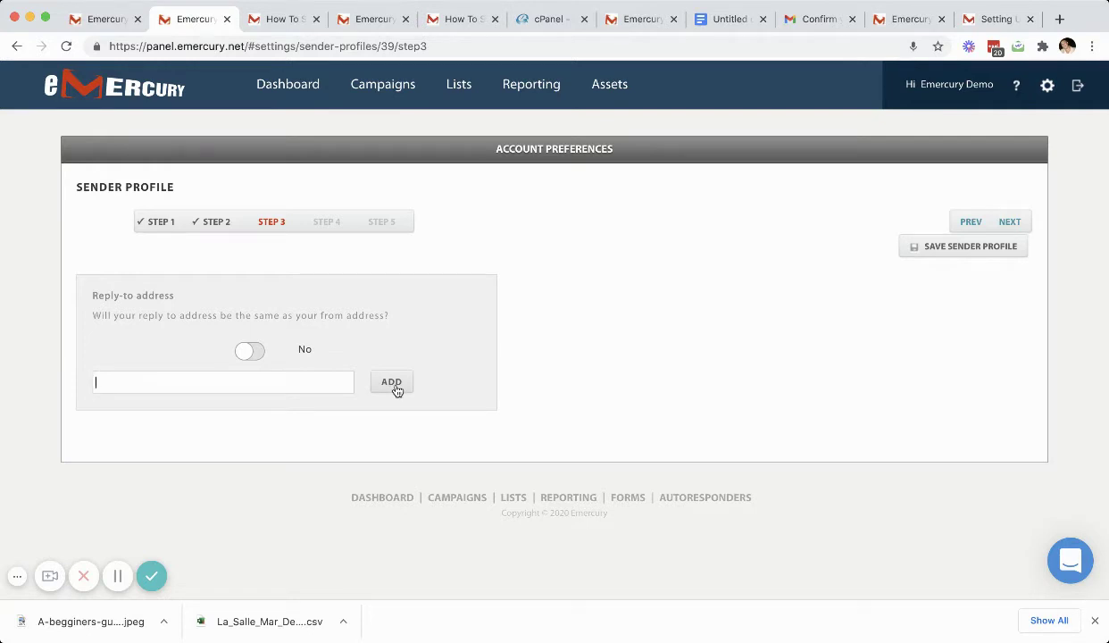
pyautogui.click(244, 355)
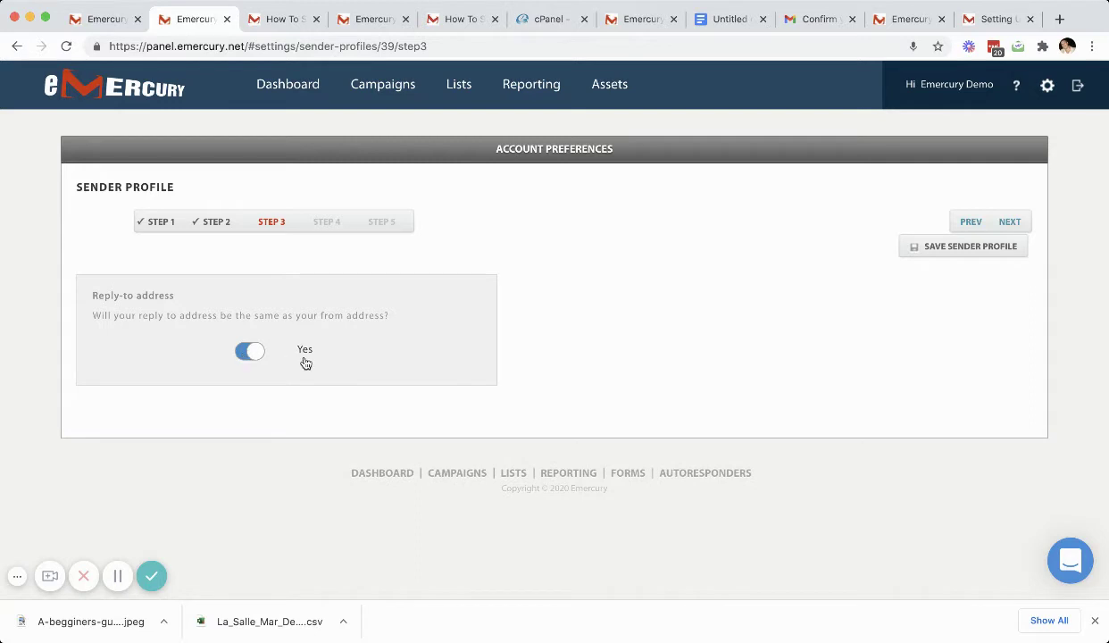
pyautogui.click(1010, 222)
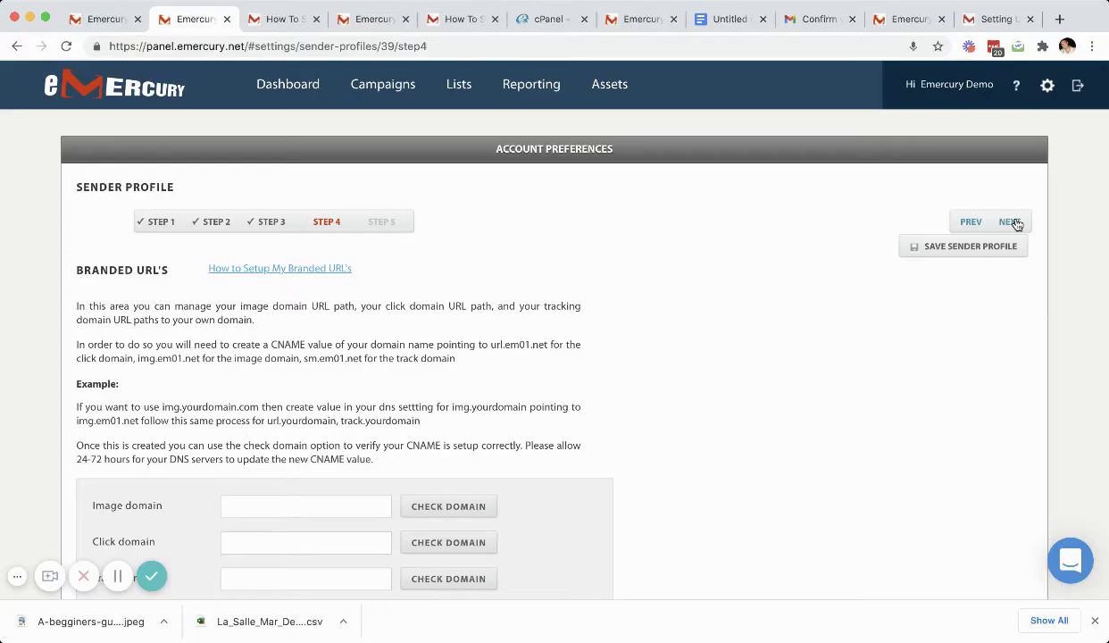
pyautogui.scroll(-2, 762, 376)
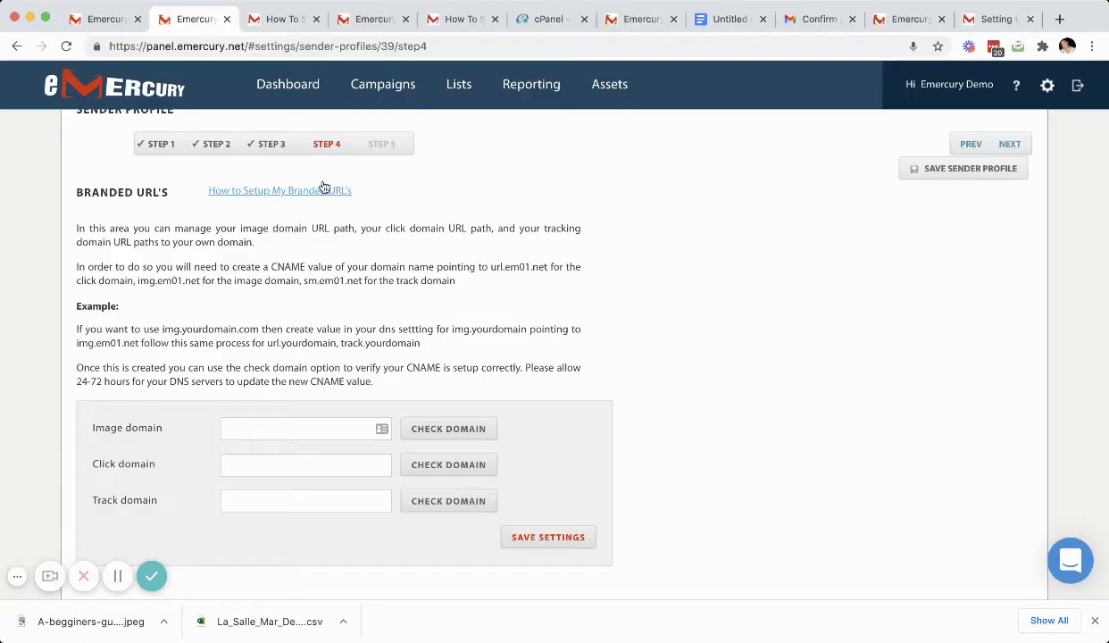
# Step: Open the 'How to Setup My Branded URL's' article and find the img, url and track CNAME records
pyautogui.click(323, 191)
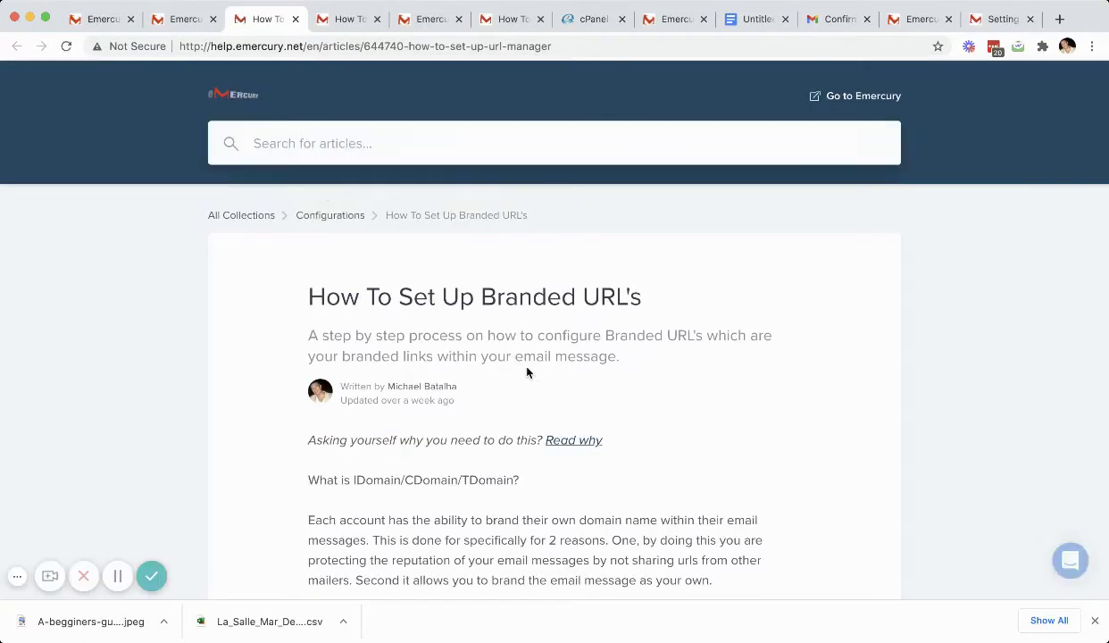
pyautogui.scroll(-10, 527, 373)
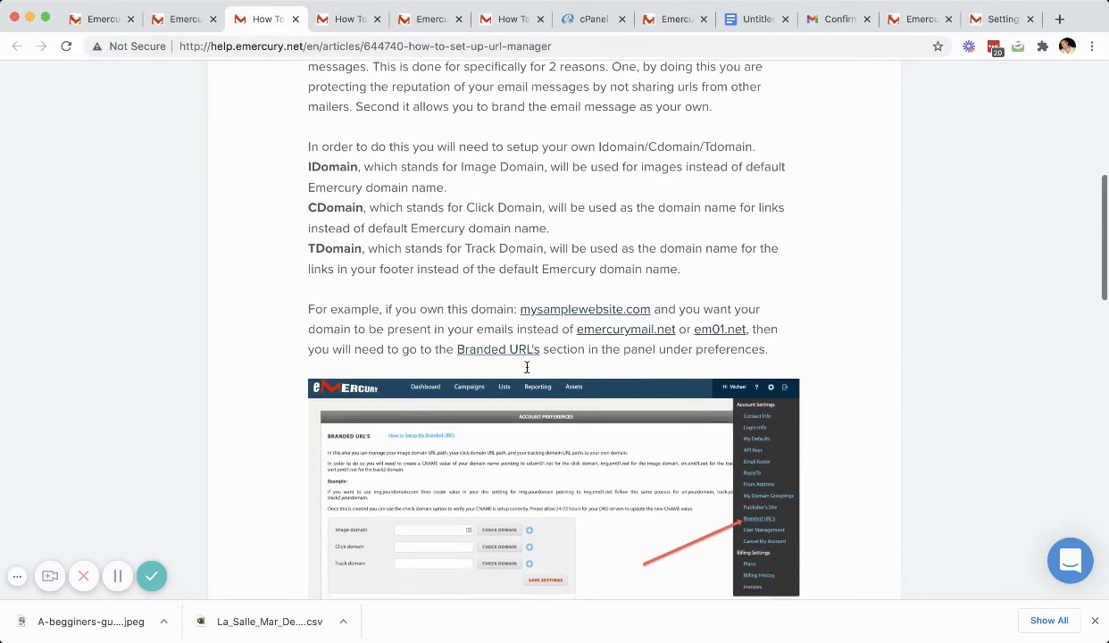
pyautogui.scroll(-3, 527, 366)
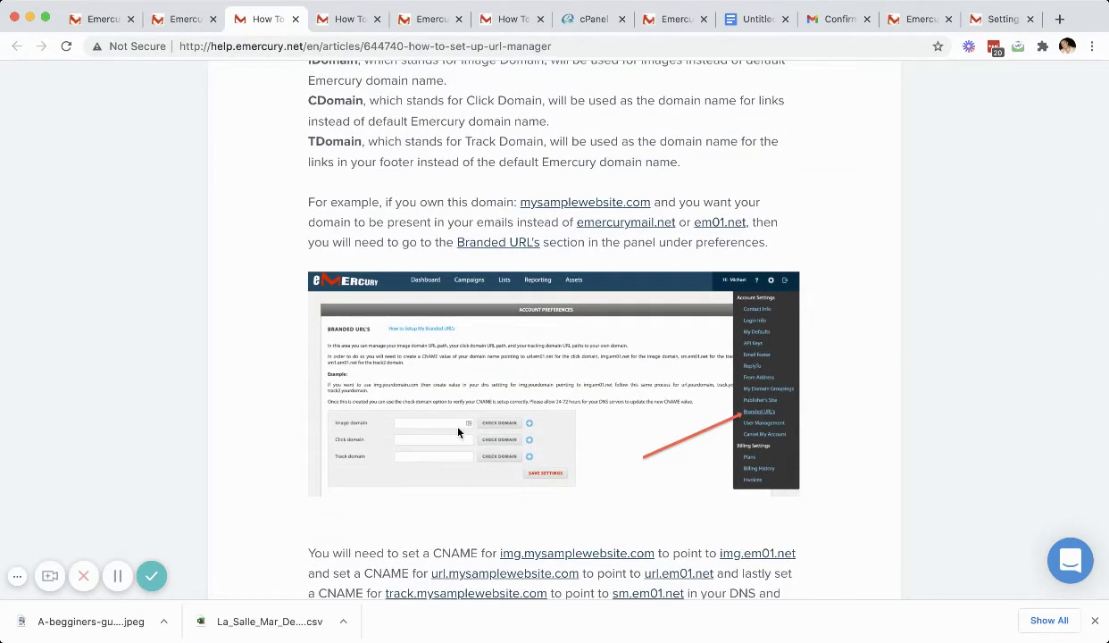
pyautogui.scroll(-10, 448, 449)
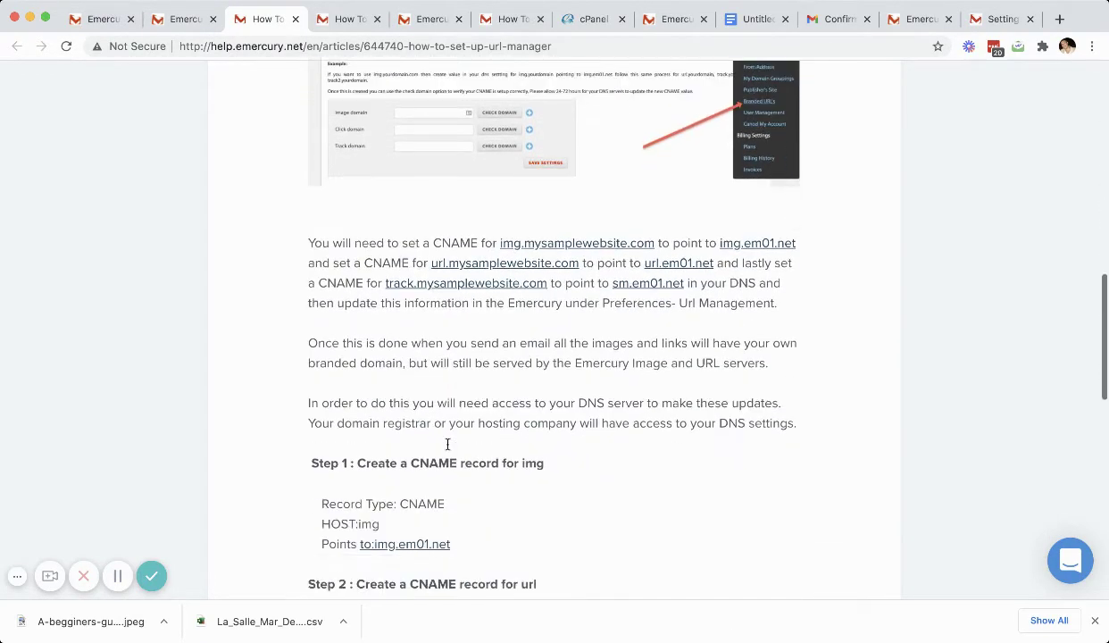
pyautogui.scroll(-4, 448, 449)
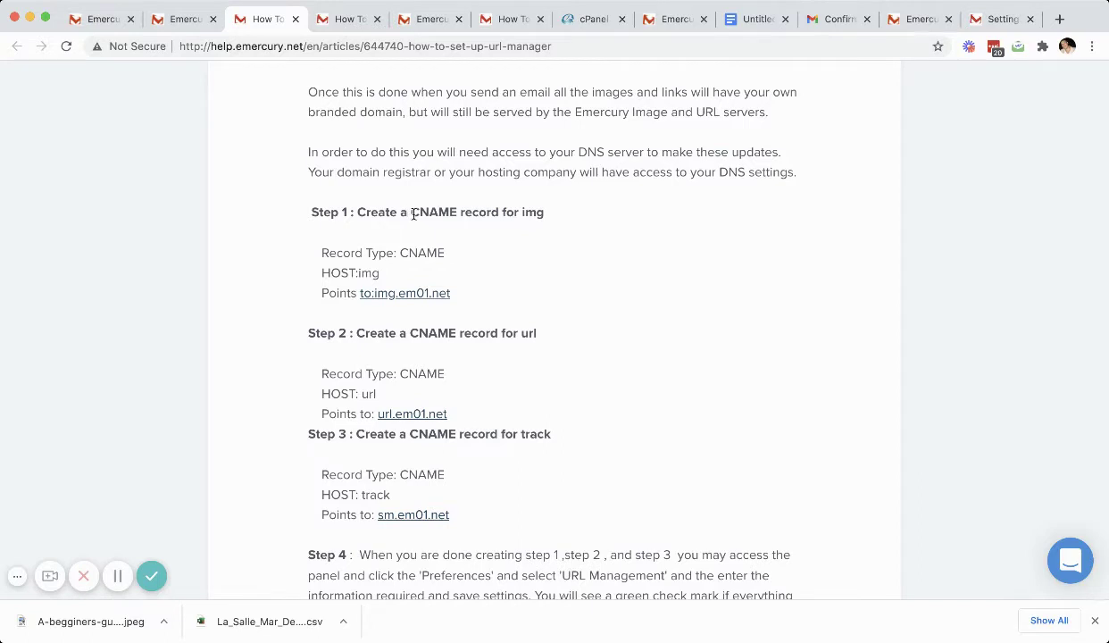
pyautogui.moveTo(400, 254); pyautogui.dragTo(429, 255)
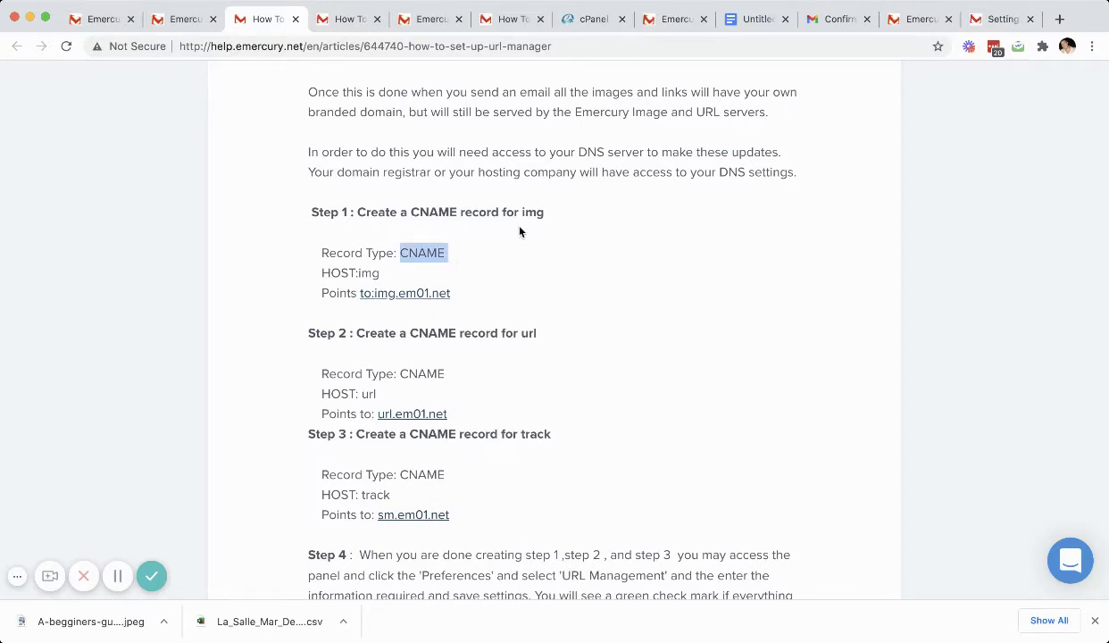
# Step: Filter the emercury.co zone to CNAME records and delete the img and url entries
pyautogui.click(593, 19)
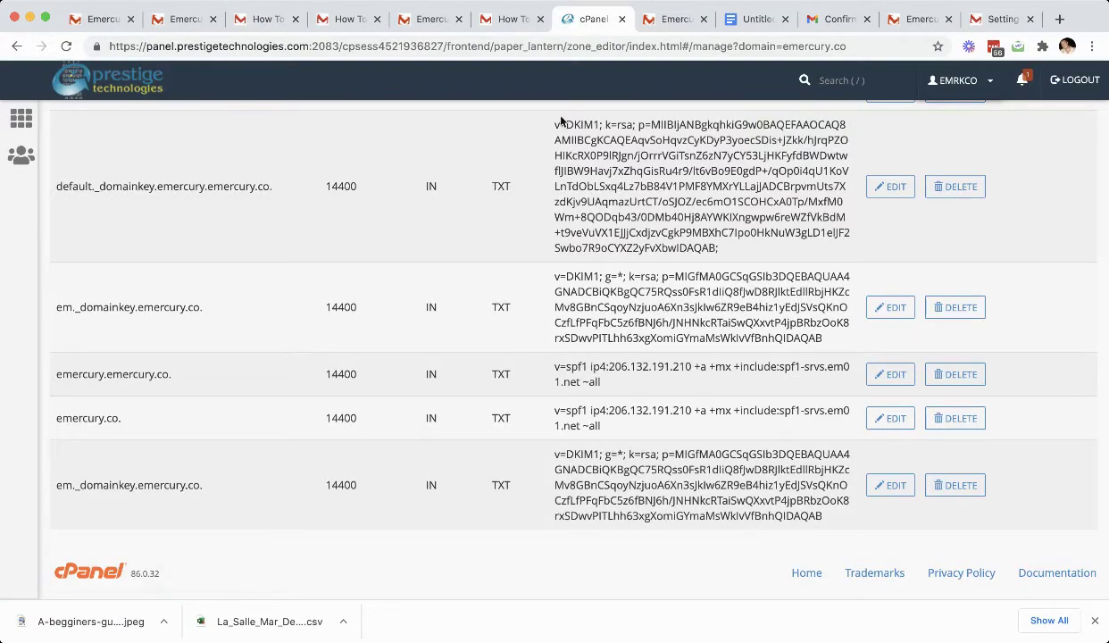
pyautogui.scroll(10, 555, 230)
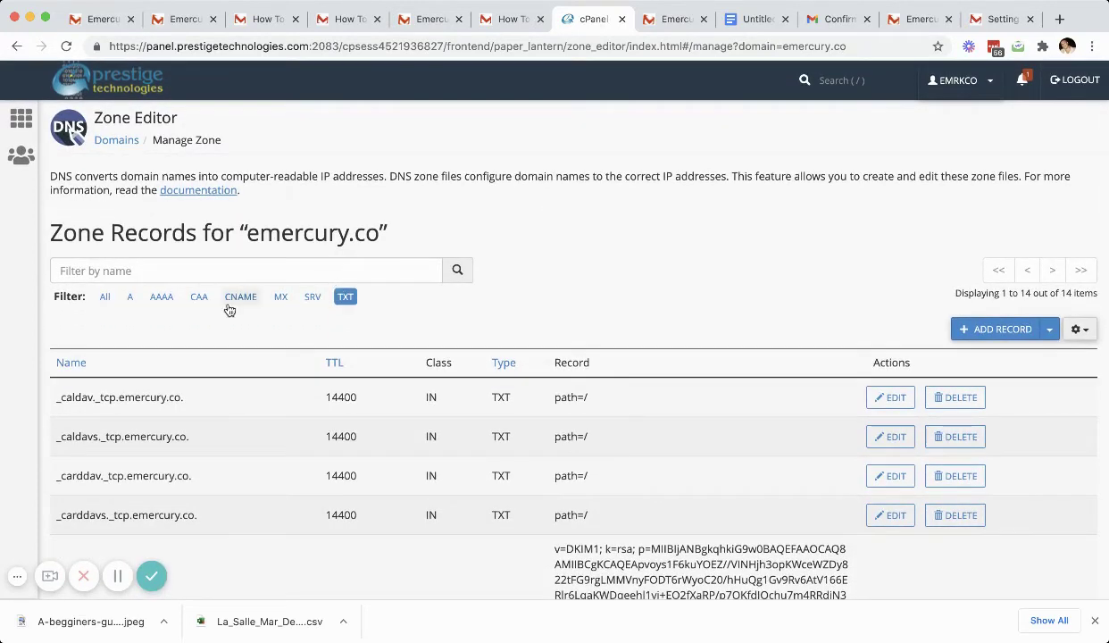
pyautogui.click(242, 301)
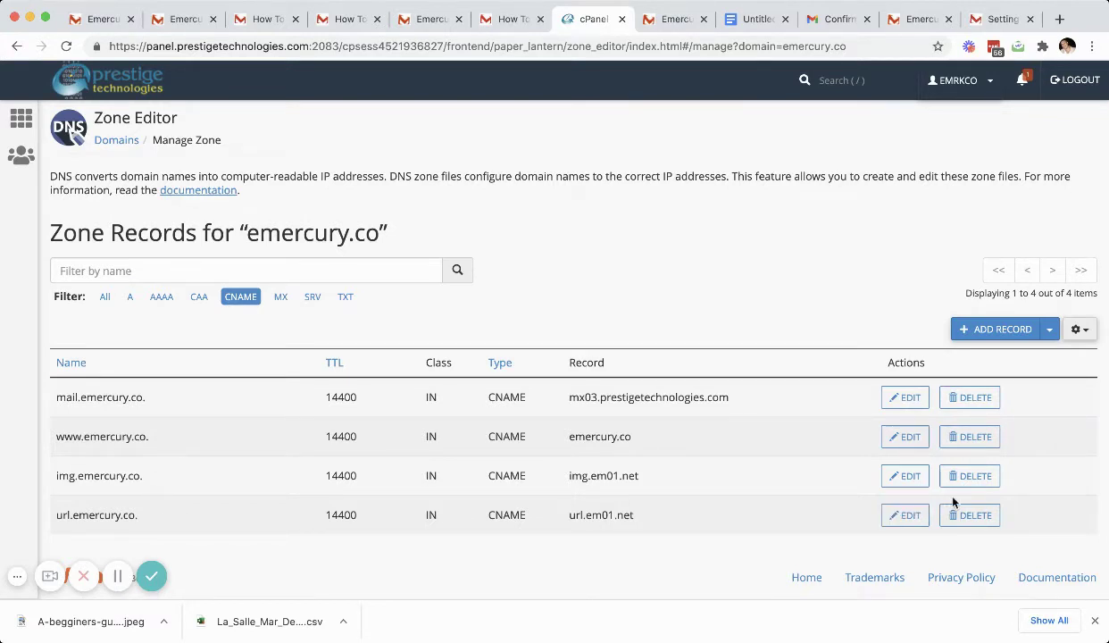
pyautogui.click(973, 480)
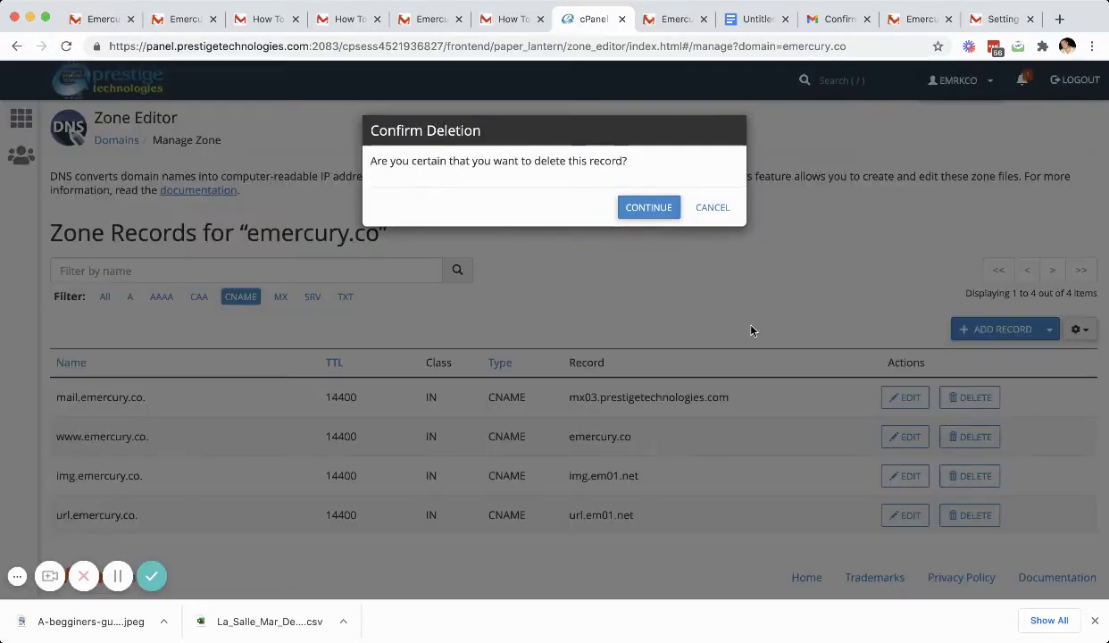
pyautogui.click(671, 218)
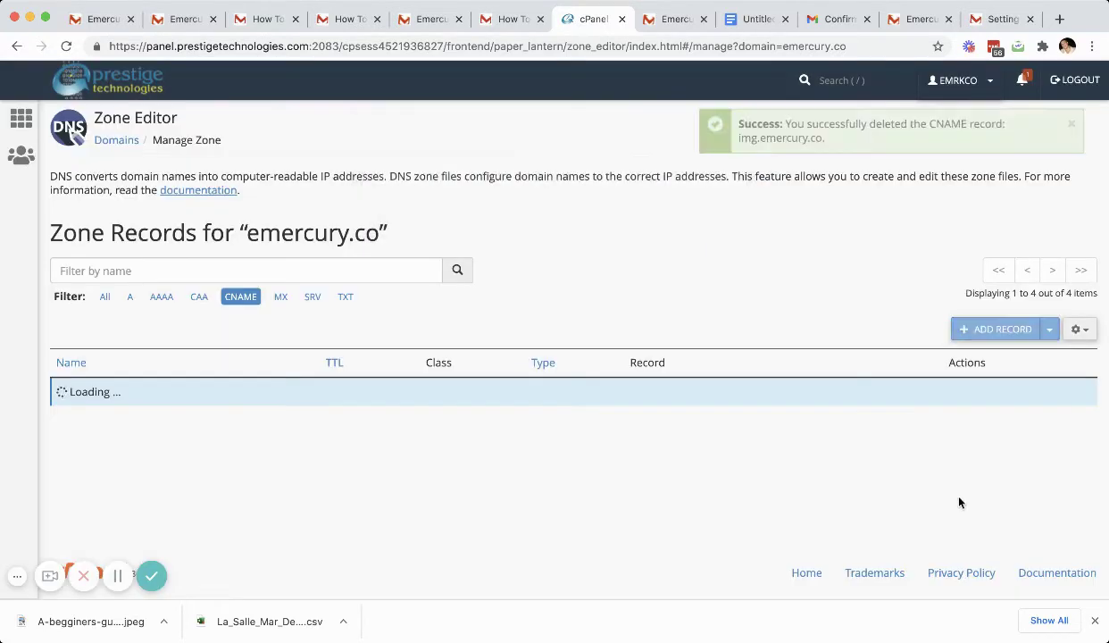
pyautogui.click(969, 476)
pyautogui.click(665, 209)
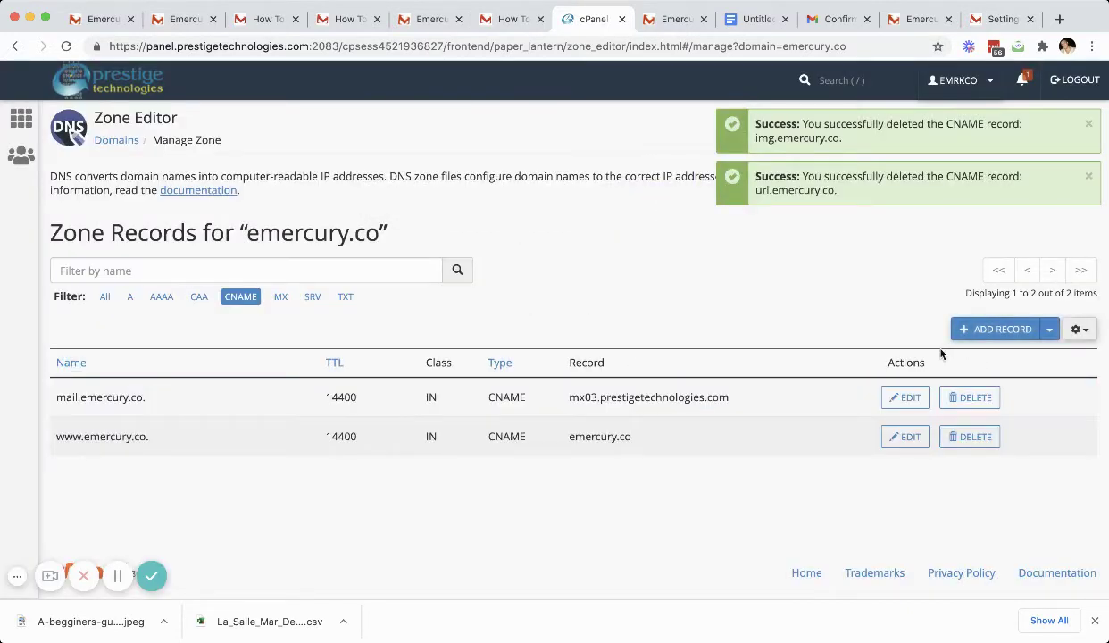
# Step: Start a new zone record and close stray tabs, keeping the branded URL setup article
pyautogui.click(982, 330)
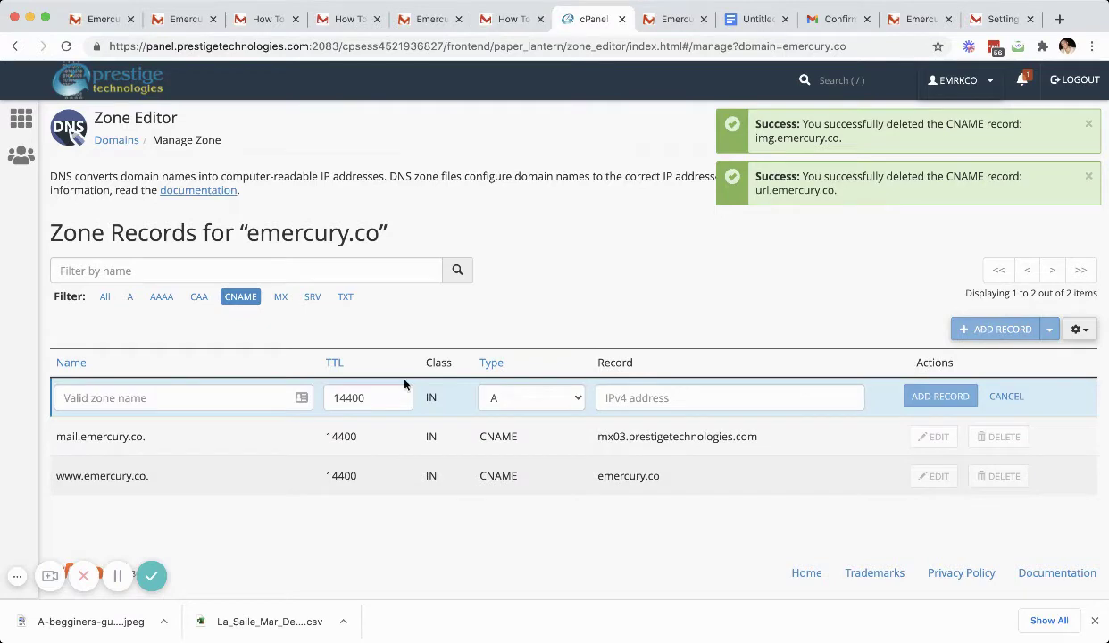
pyautogui.click(504, 20)
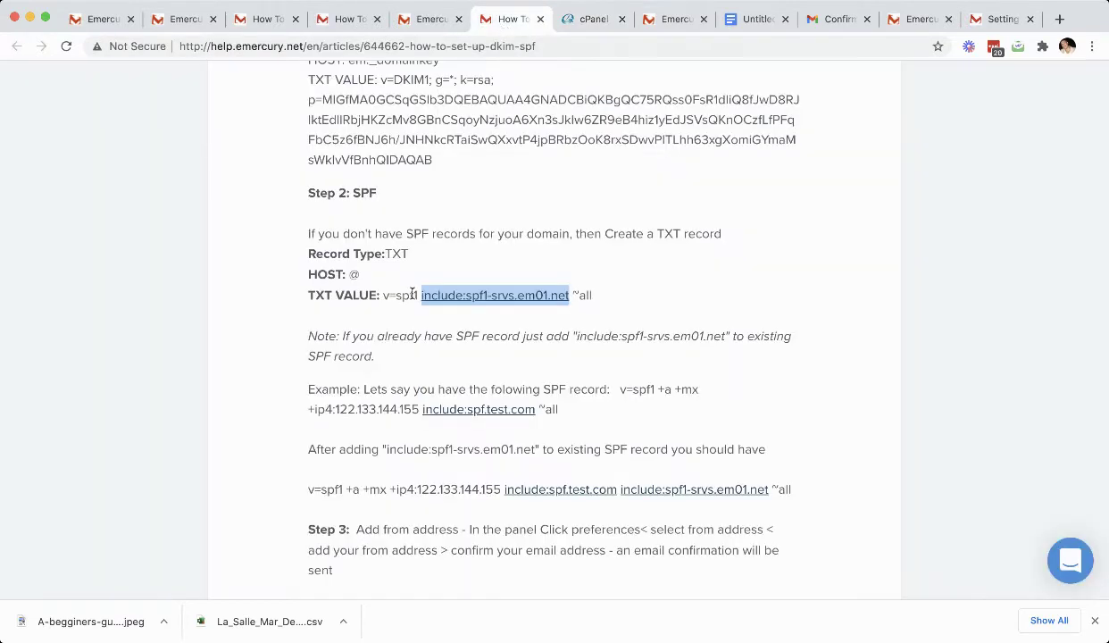
pyautogui.click(541, 20)
pyautogui.click(433, 20)
pyautogui.click(456, 20)
pyautogui.click(353, 24)
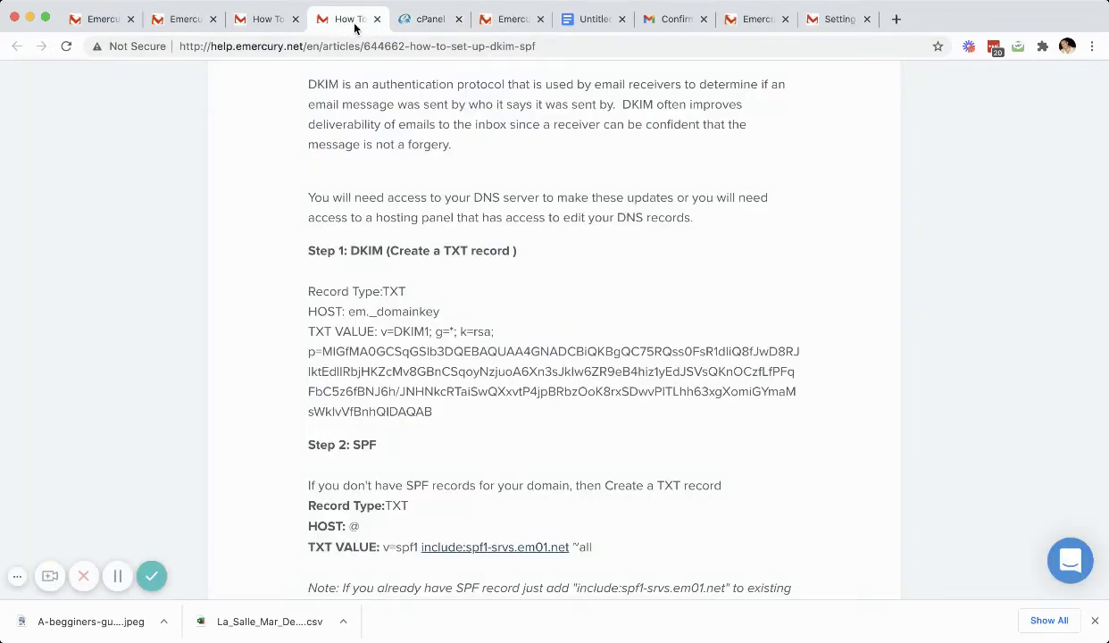
pyautogui.click(375, 19)
pyautogui.click(267, 19)
pyautogui.moveTo(381, 273); pyautogui.dragTo(361, 275)
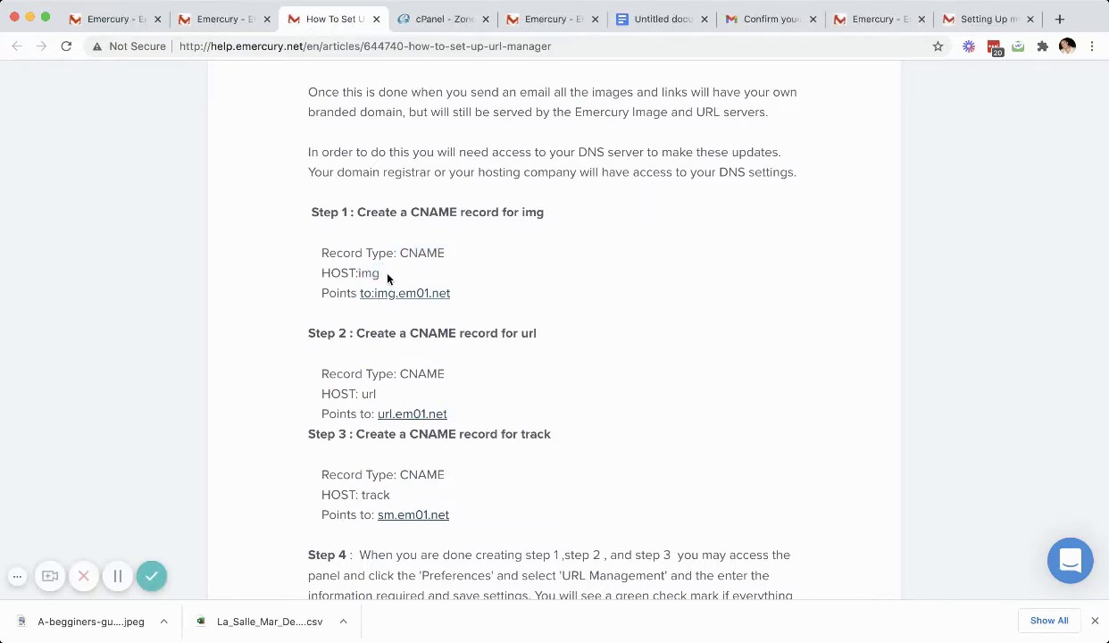
# Step: Name the new zone record img and set its type to CNAME
pyautogui.click(438, 19)
pyautogui.write('img')
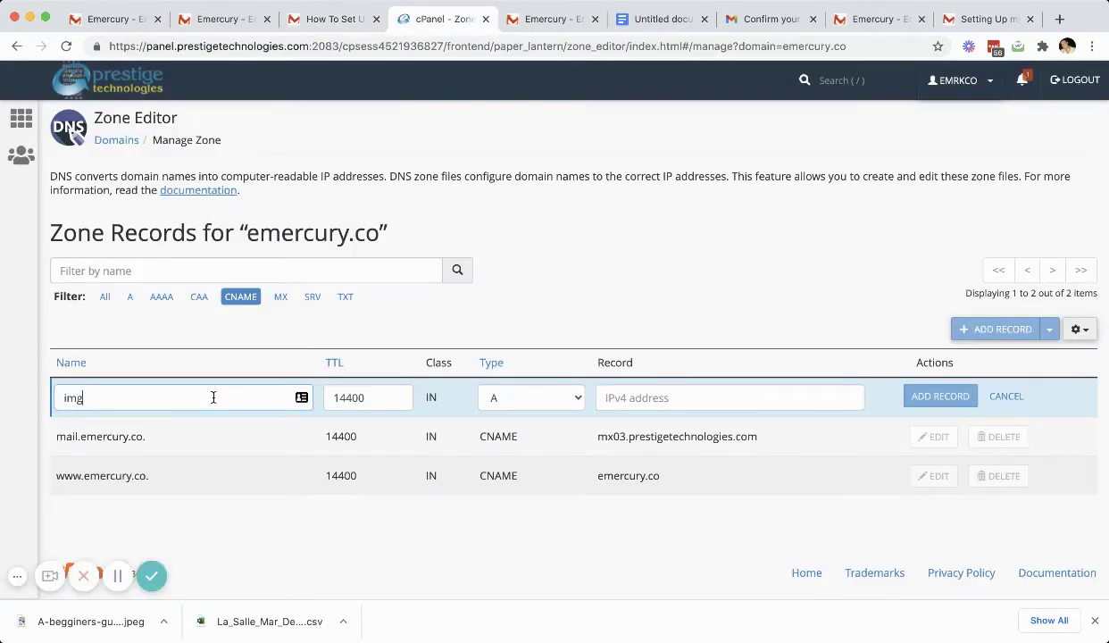
pyautogui.click(550, 407)
pyautogui.click(531, 444)
pyautogui.click(606, 398)
pyautogui.click(150, 398)
pyautogui.moveTo(151, 399); pyautogui.dragTo(86, 398)
# Step: Copy img.em01.net from the article into the record target and save the CNAME
pyautogui.click(331, 18)
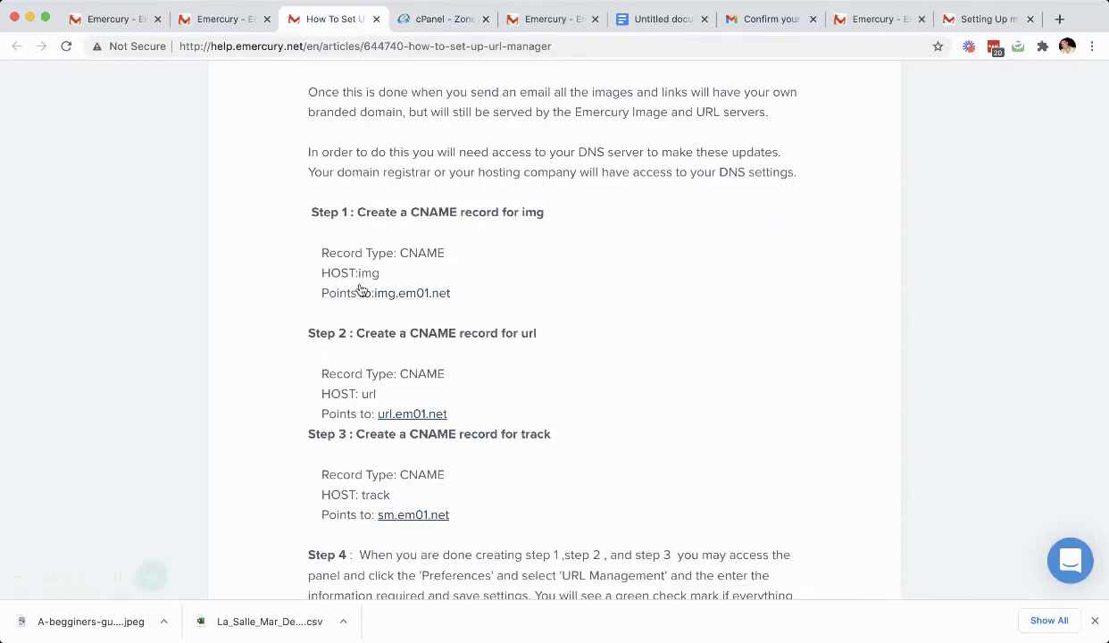
pyautogui.moveTo(459, 293); pyautogui.dragTo(375, 296)
pyautogui.press('super+c')
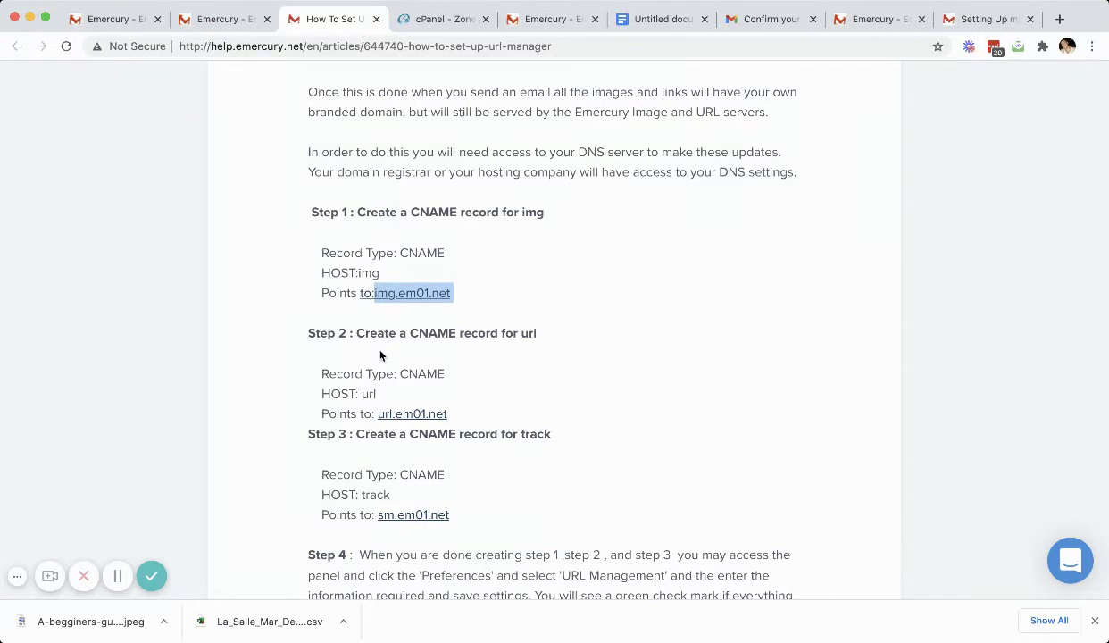
pyautogui.click(435, 19)
pyautogui.click(684, 400)
pyautogui.press('super+v')
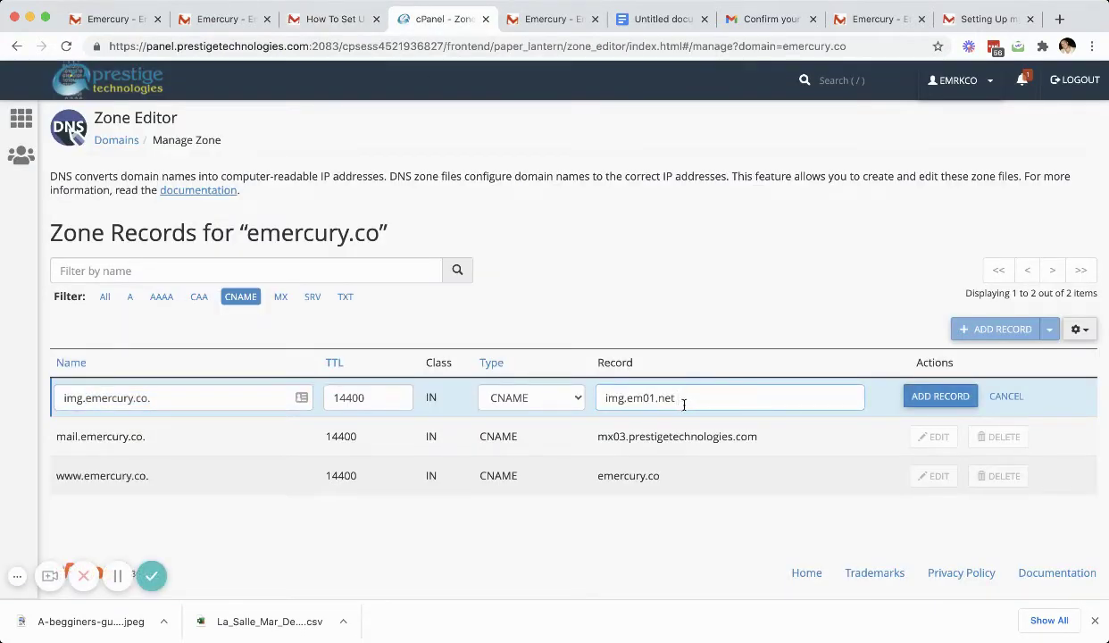
pyautogui.click(939, 398)
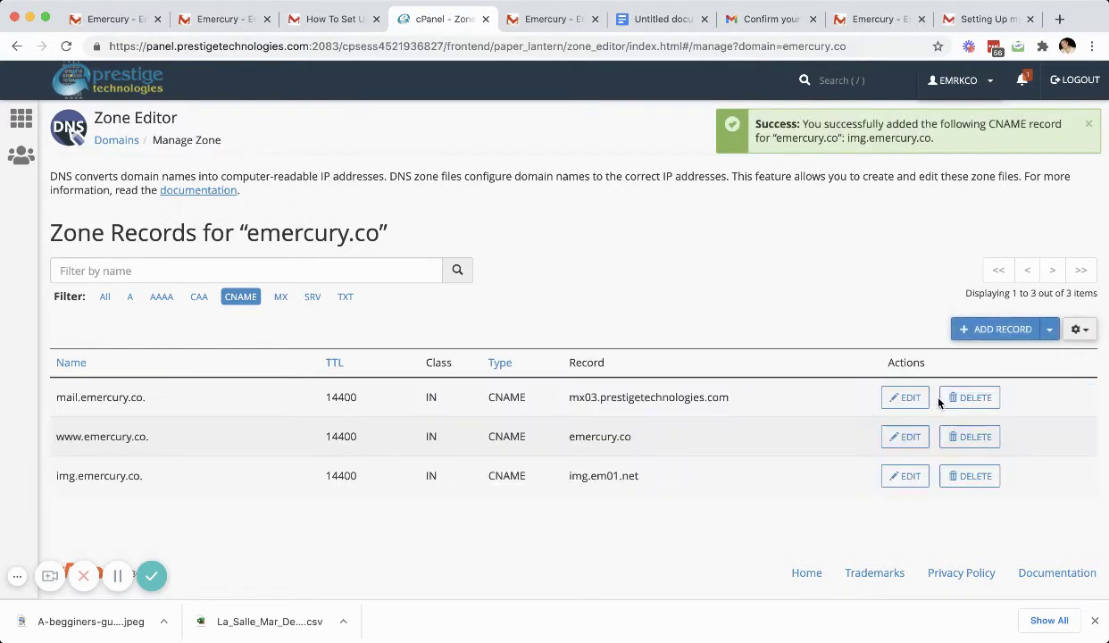
# Step: Start a new zone record named url, taken from step 2 of the help article
pyautogui.click(318, 21)
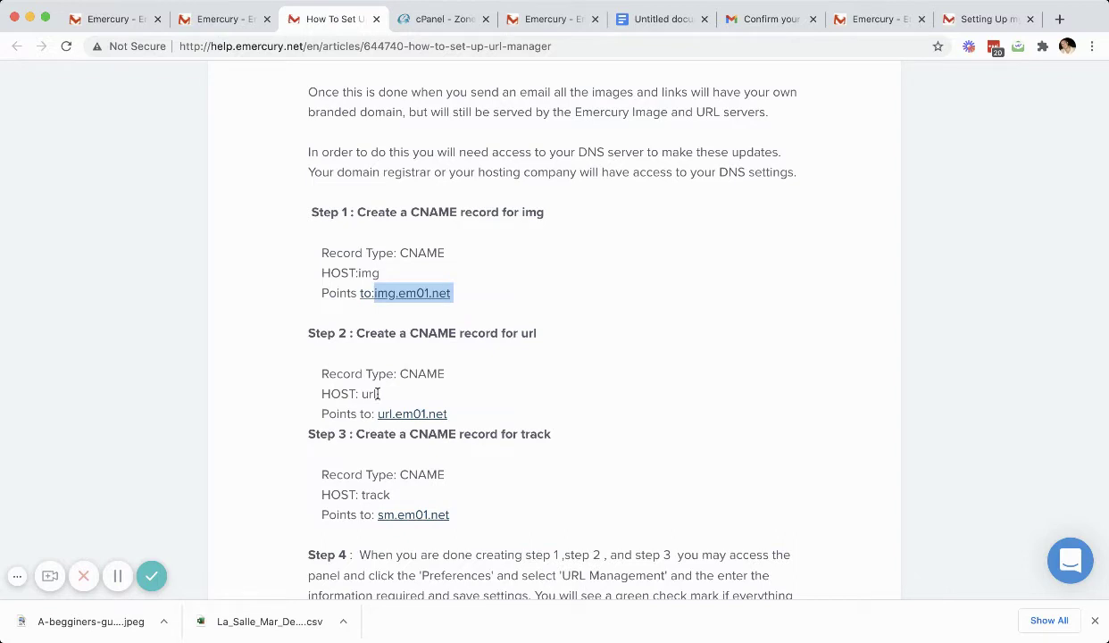
pyautogui.click(436, 372)
pyautogui.doubleClick(437, 372)
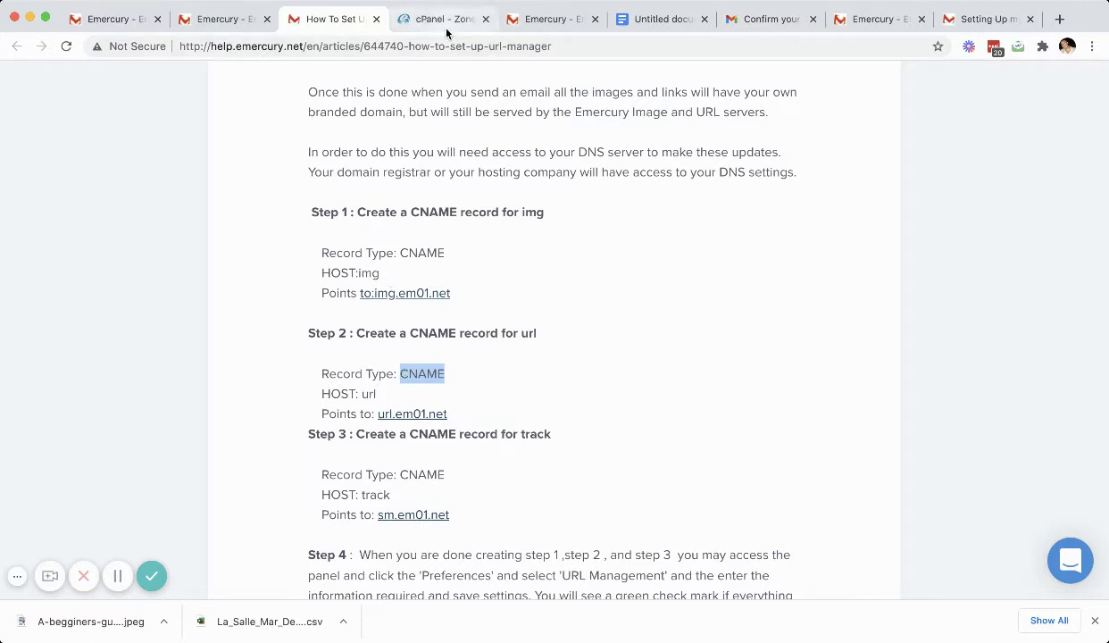
pyautogui.click(379, 393)
pyautogui.moveTo(378, 394); pyautogui.dragTo(361, 395)
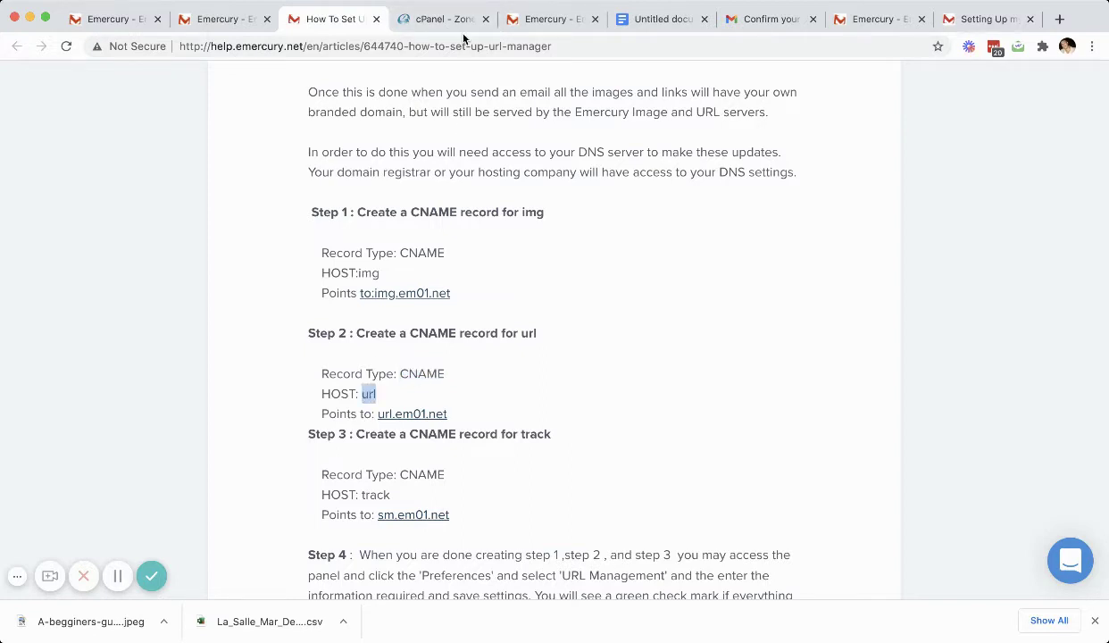
pyautogui.click(435, 19)
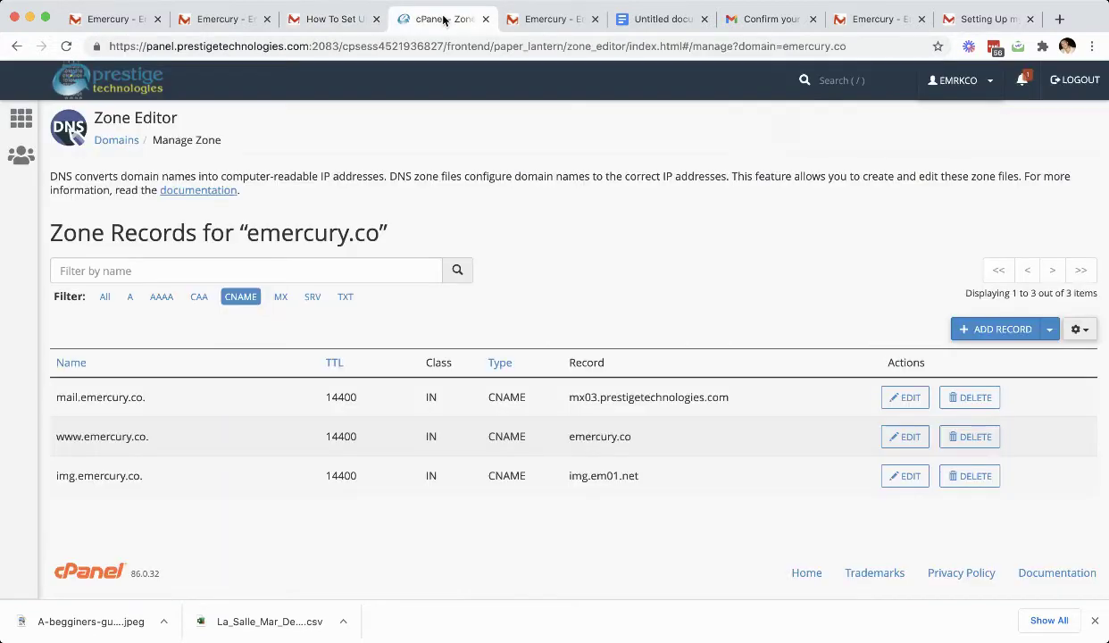
pyautogui.click(1000, 329)
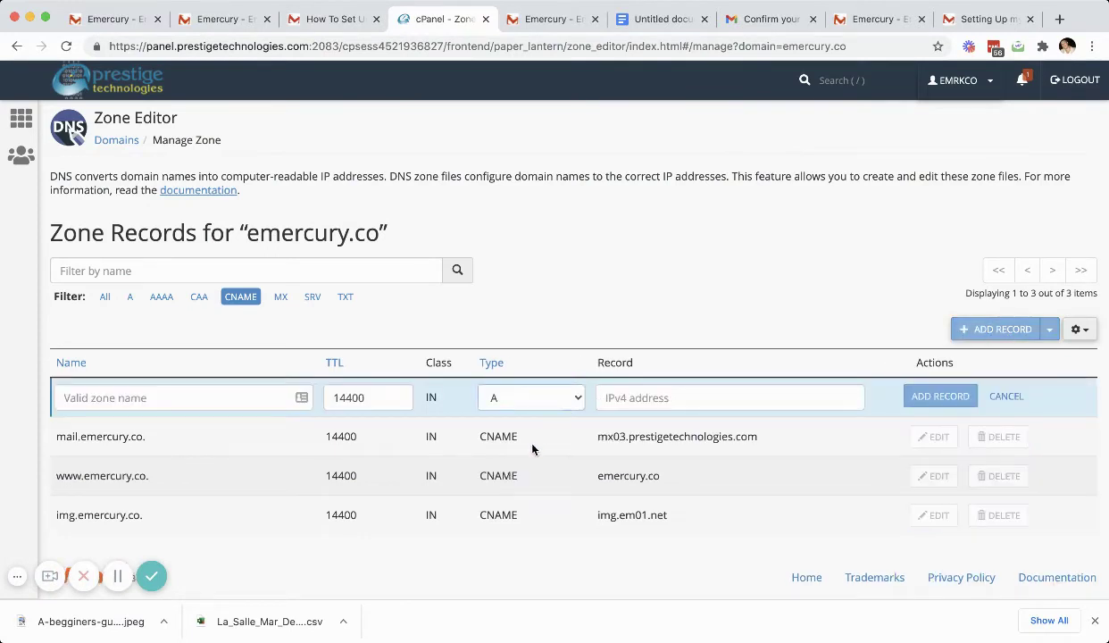
pyautogui.click(257, 404)
pyautogui.write('url')
pyautogui.click(676, 394)
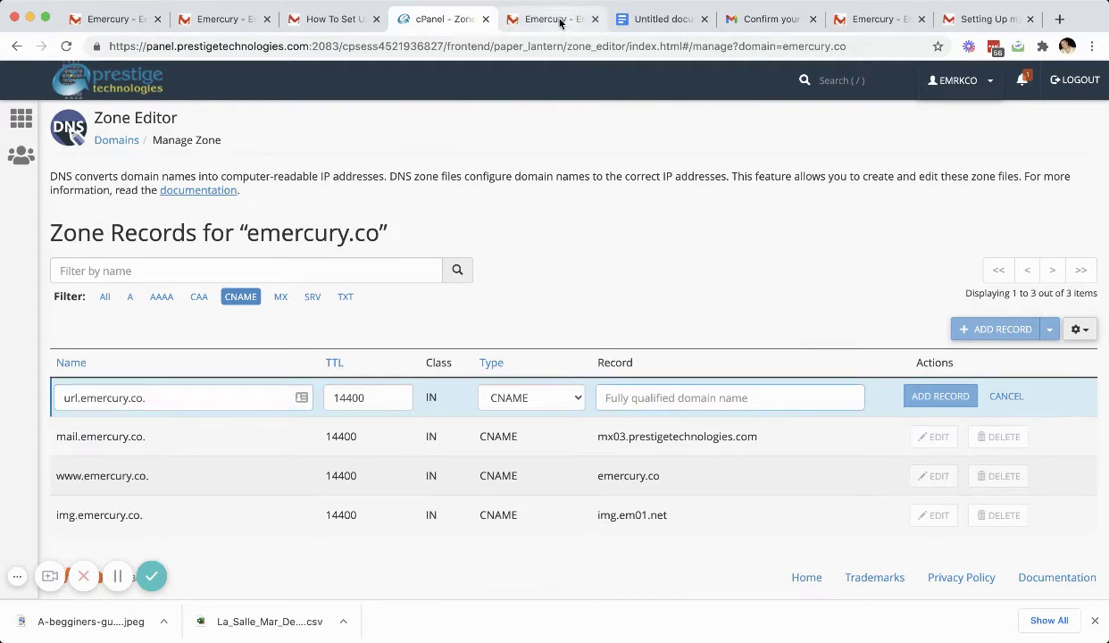
# Step: Paste url.em01.net from the article as the target and save the url CNAME
pyautogui.click(332, 18)
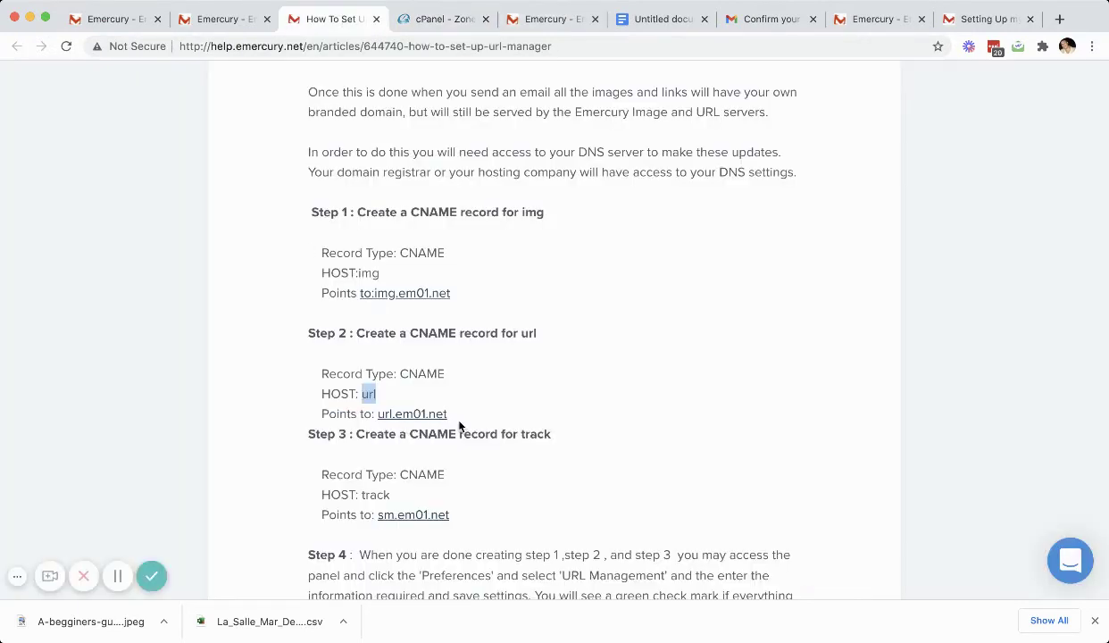
pyautogui.moveTo(448, 414); pyautogui.dragTo(376, 415)
pyautogui.press('super+c')
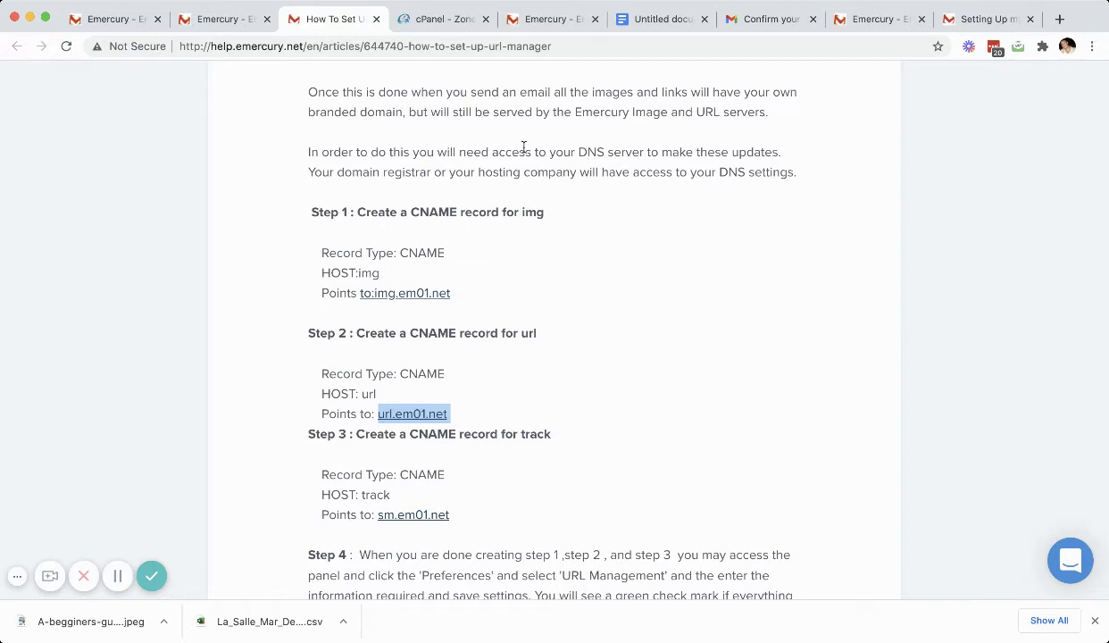
pyautogui.click(430, 22)
pyautogui.click(669, 399)
pyautogui.press('super+v')
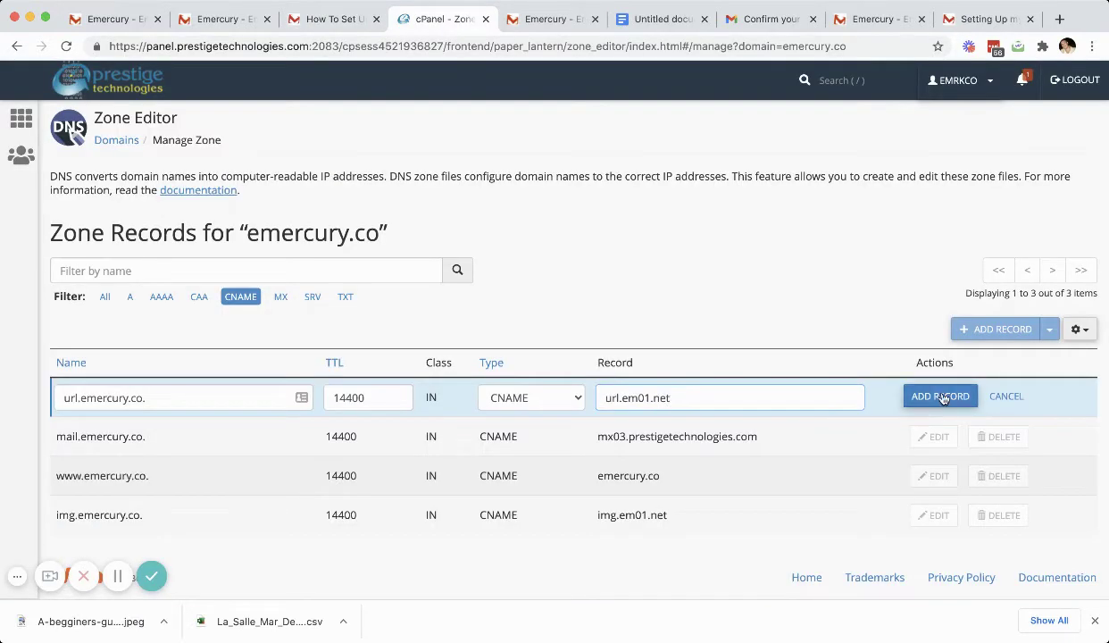
pyautogui.click(940, 396)
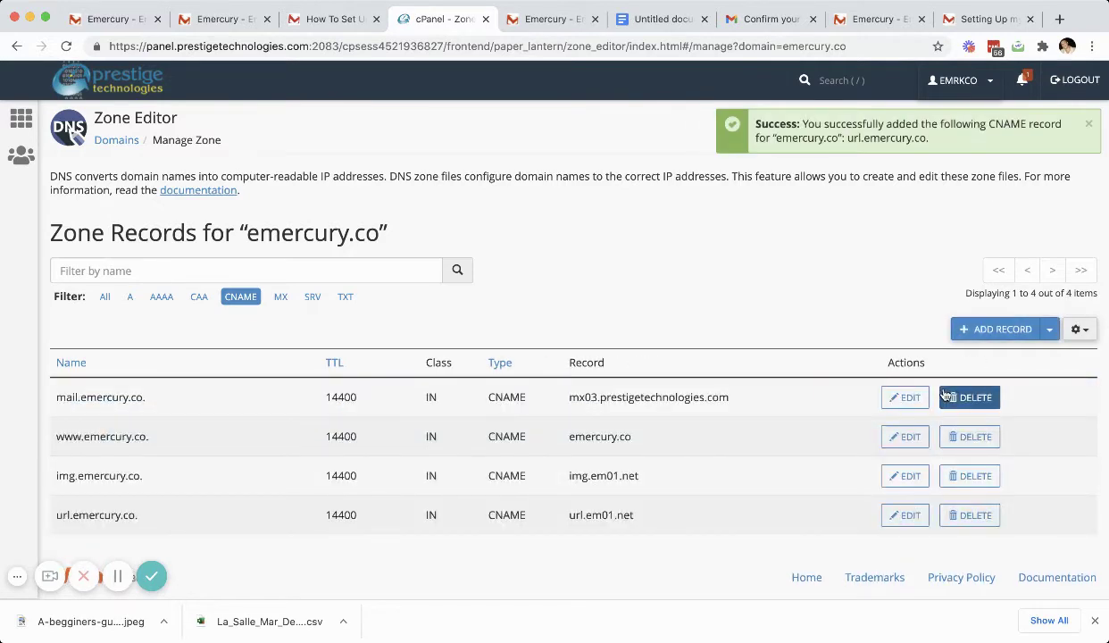
# Step: Look up Step 3's record type in the setup instructions
pyautogui.click(314, 22)
pyautogui.scroll(-2, 533, 433)
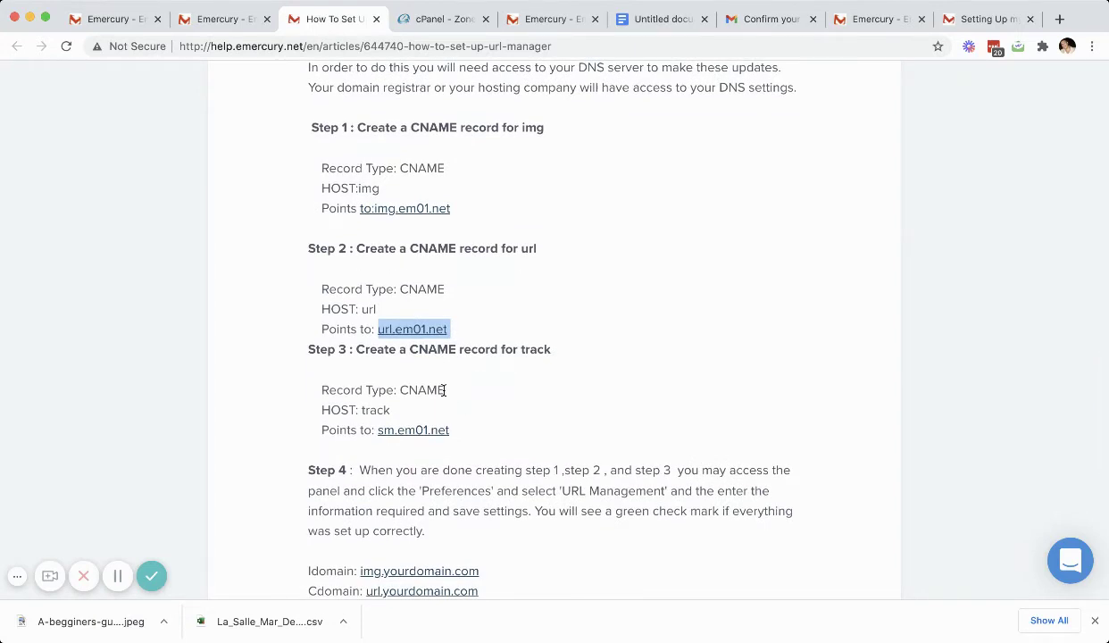
pyautogui.click(444, 390)
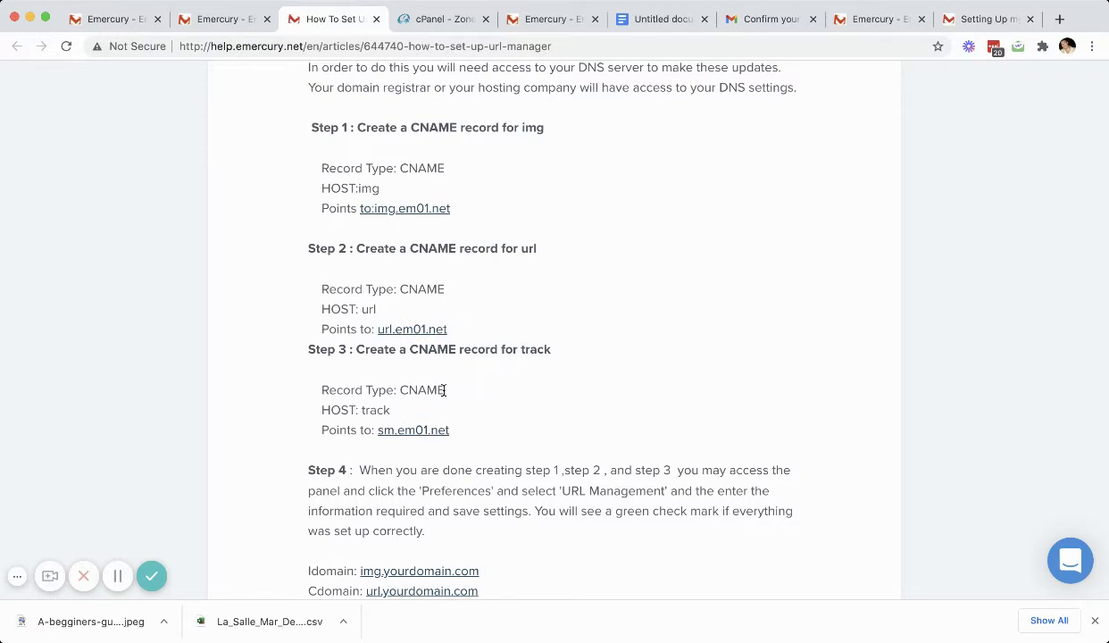
pyautogui.moveTo(444, 390); pyautogui.dragTo(398, 390)
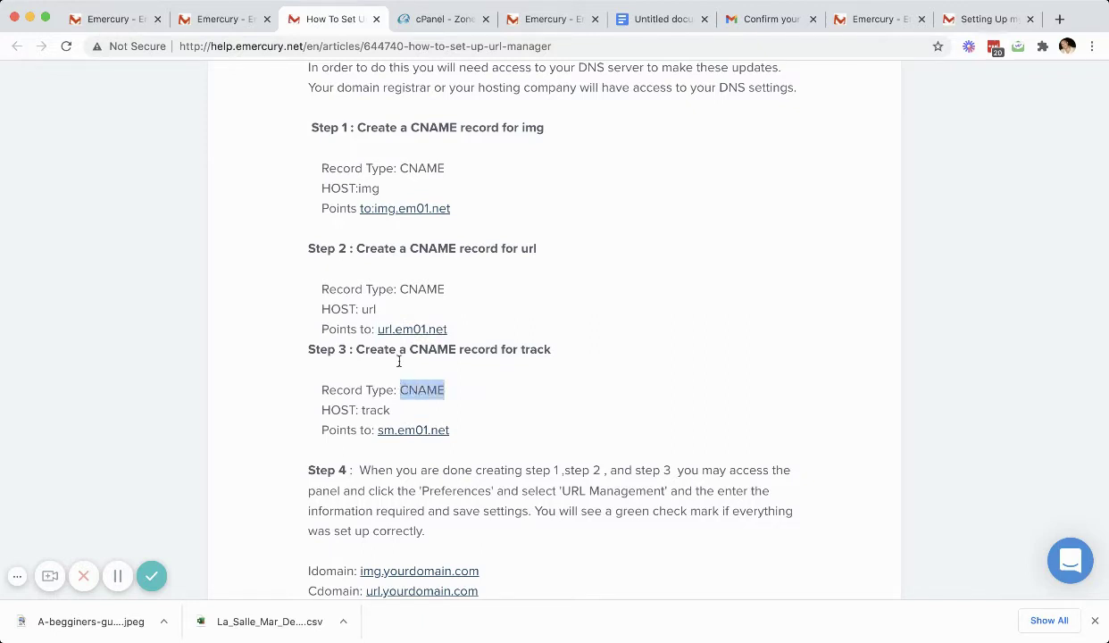
pyautogui.click(442, 19)
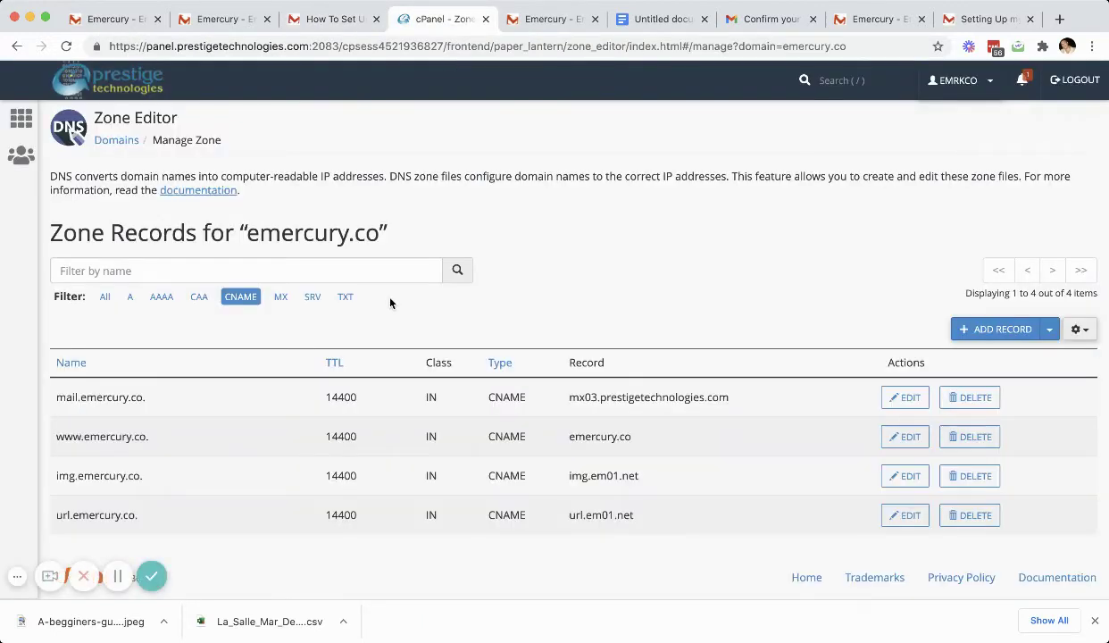
# Step: Start a CNAME record and paste track from the help article as its name
pyautogui.click(996, 328)
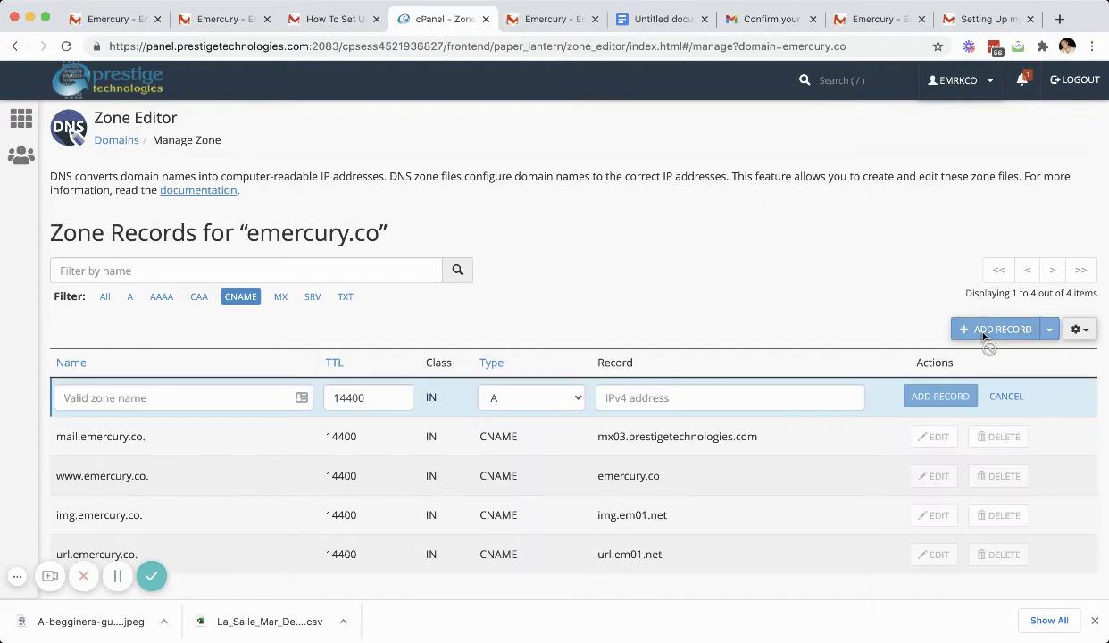
pyautogui.click(537, 405)
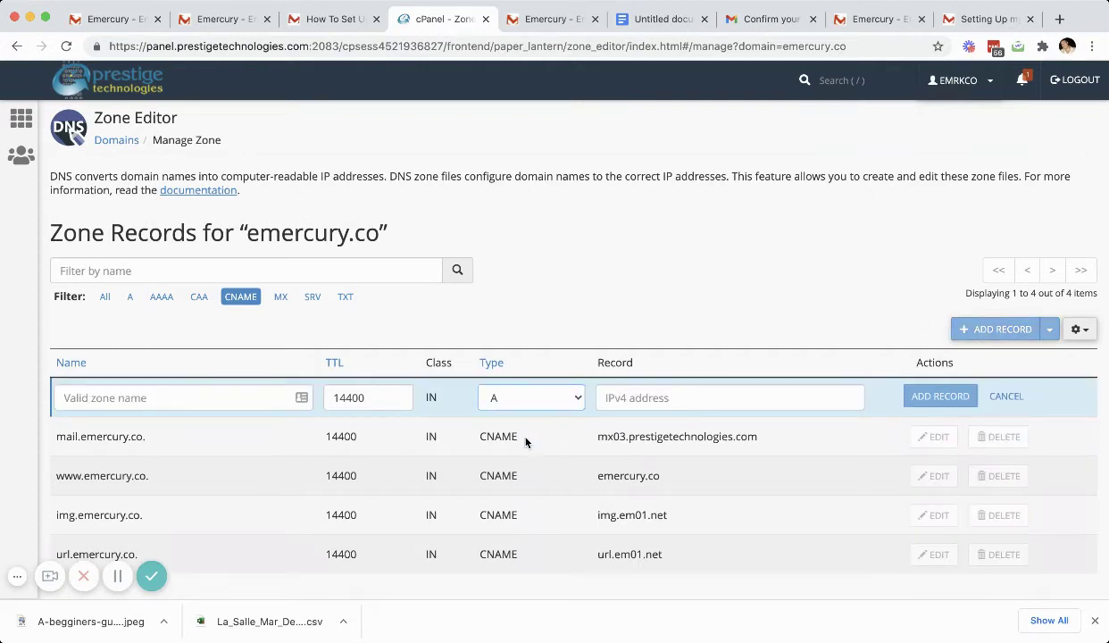
pyautogui.click(526, 442)
pyautogui.click(333, 19)
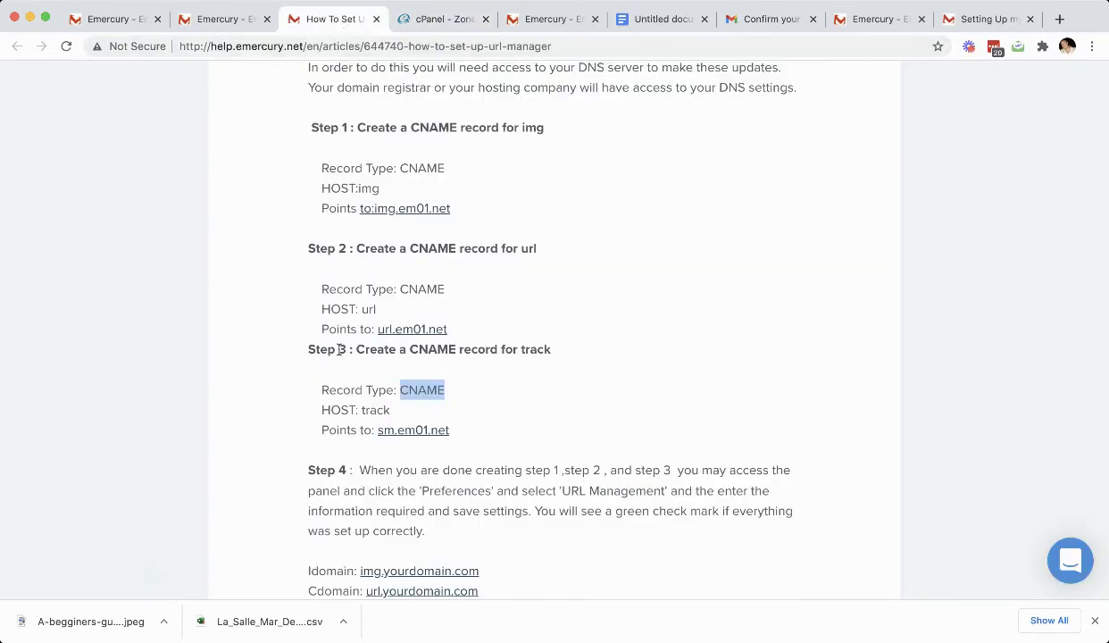
pyautogui.moveTo(390, 410); pyautogui.dragTo(360, 411)
pyautogui.hotkey('ctrl', 'c')
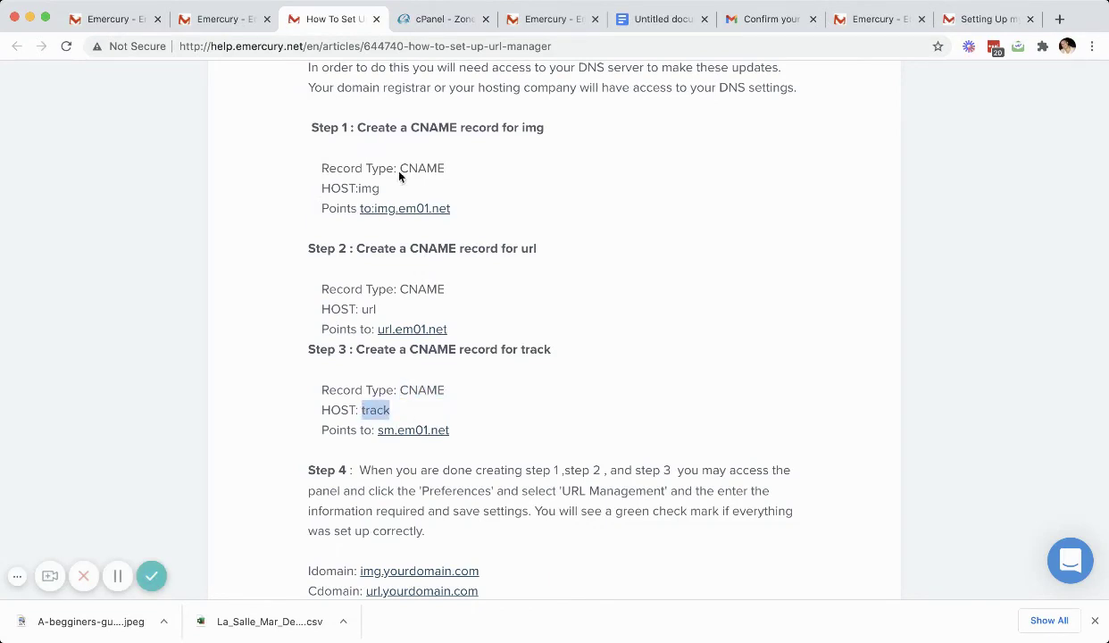
pyautogui.click(435, 21)
pyautogui.click(251, 397)
pyautogui.hotkey('ctrl', 'v')
pyautogui.click(668, 397)
# Step: Paste sm.em01.net from the article as the target and save the track CNAME
pyautogui.click(322, 25)
pyautogui.moveTo(450, 430); pyautogui.dragTo(380, 432)
pyautogui.press('super+c')
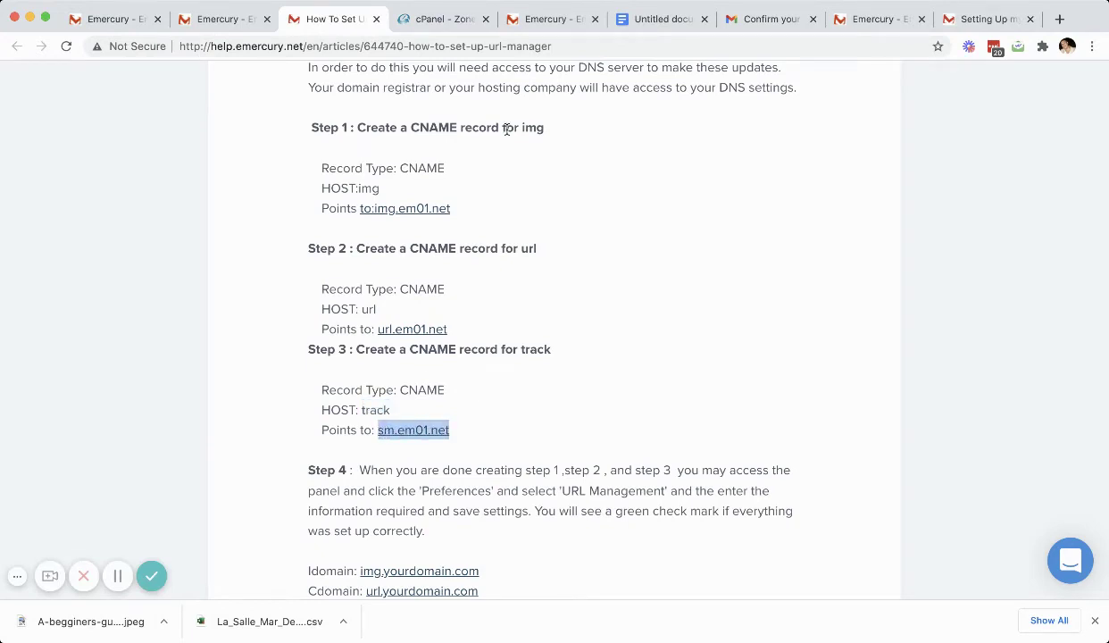
pyautogui.click(433, 20)
pyautogui.click(650, 399)
pyautogui.press('super+v')
pyautogui.click(940, 395)
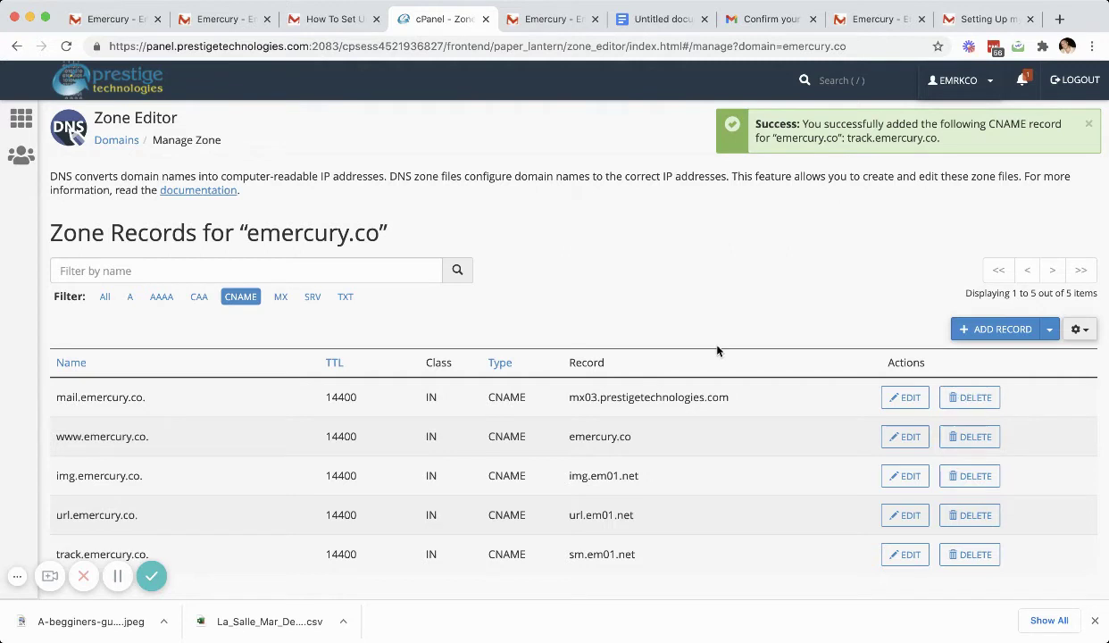
pyautogui.scroll(-2, 695, 334)
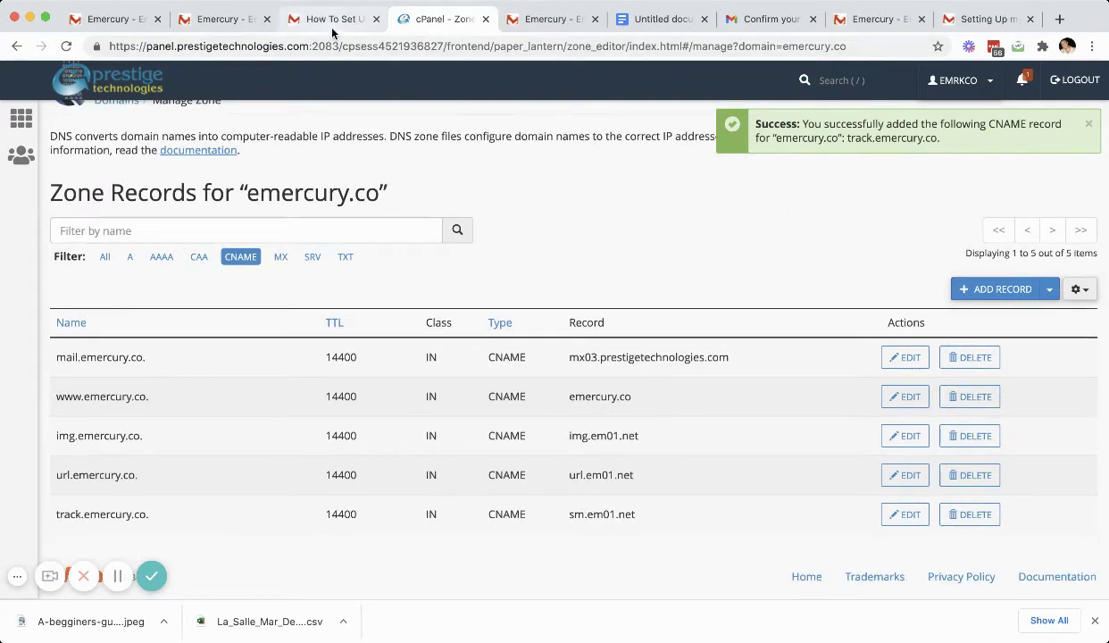
# Step: Enter img.emercury.co, url.emercury.co and track.emercury.co as the image, click and track domains
pyautogui.click(223, 23)
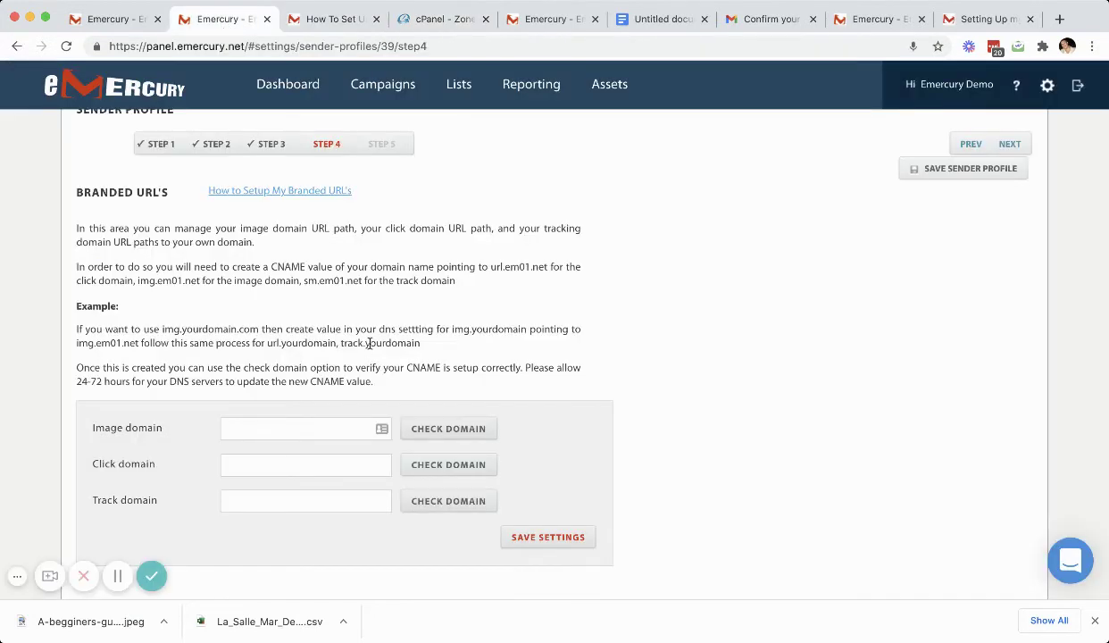
pyautogui.click(304, 428)
pyautogui.write('img.emercur')
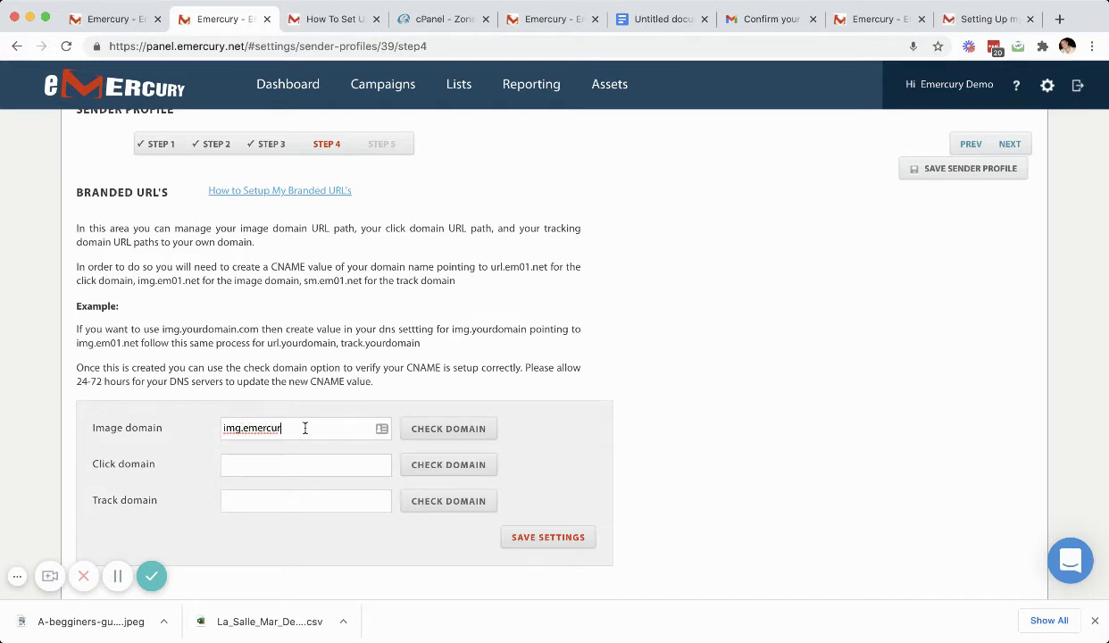
pyautogui.write('y.co')
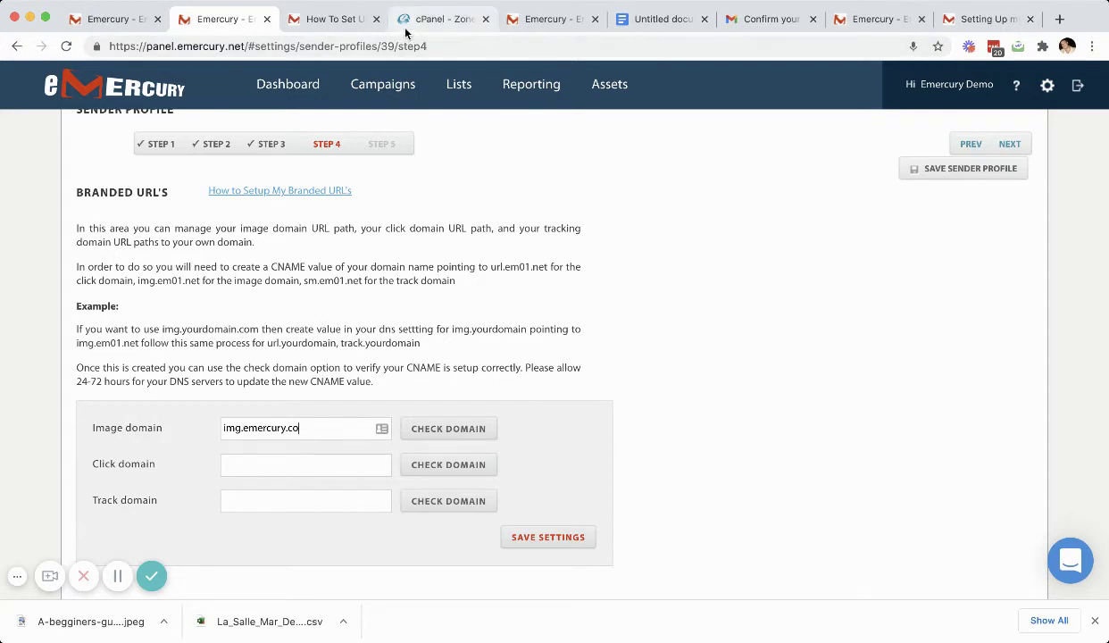
pyautogui.click(406, 27)
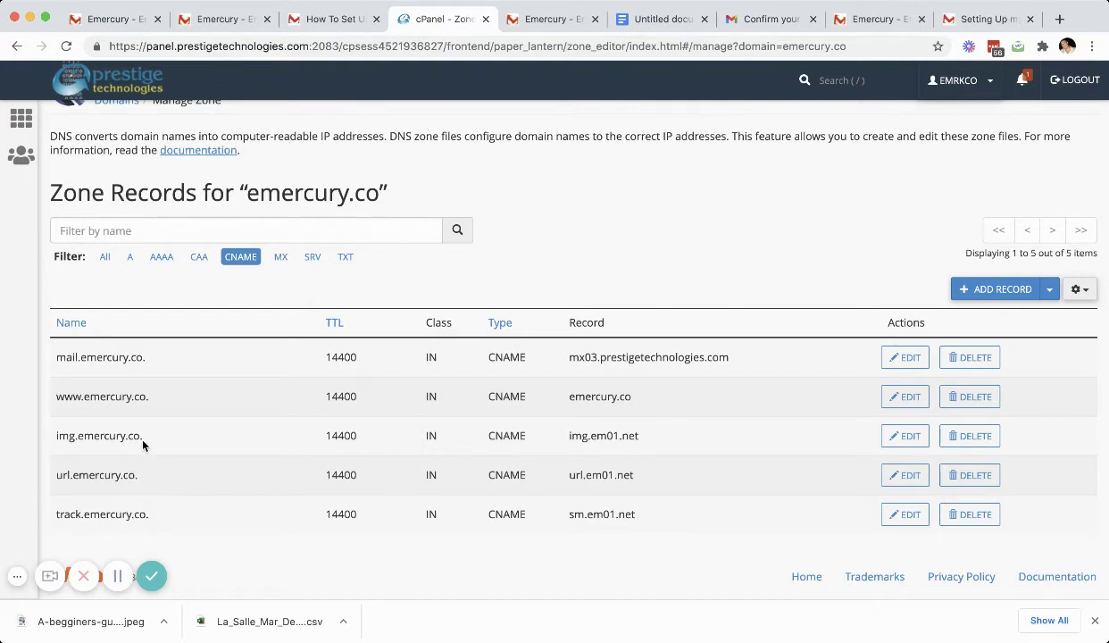
pyautogui.click(338, 18)
pyautogui.click(457, 19)
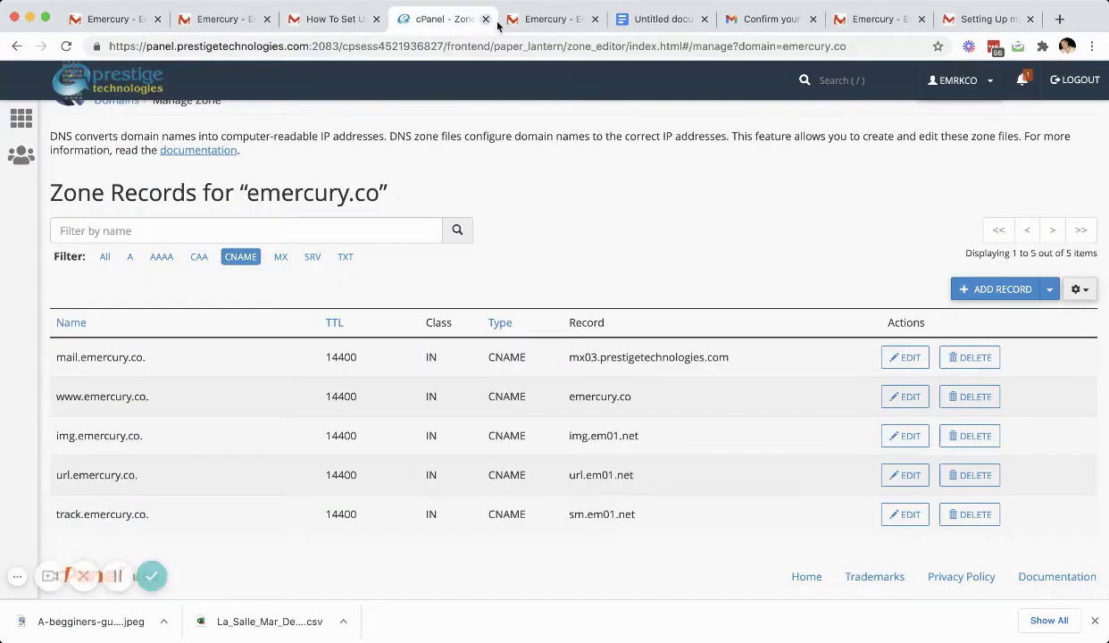
pyautogui.click(236, 22)
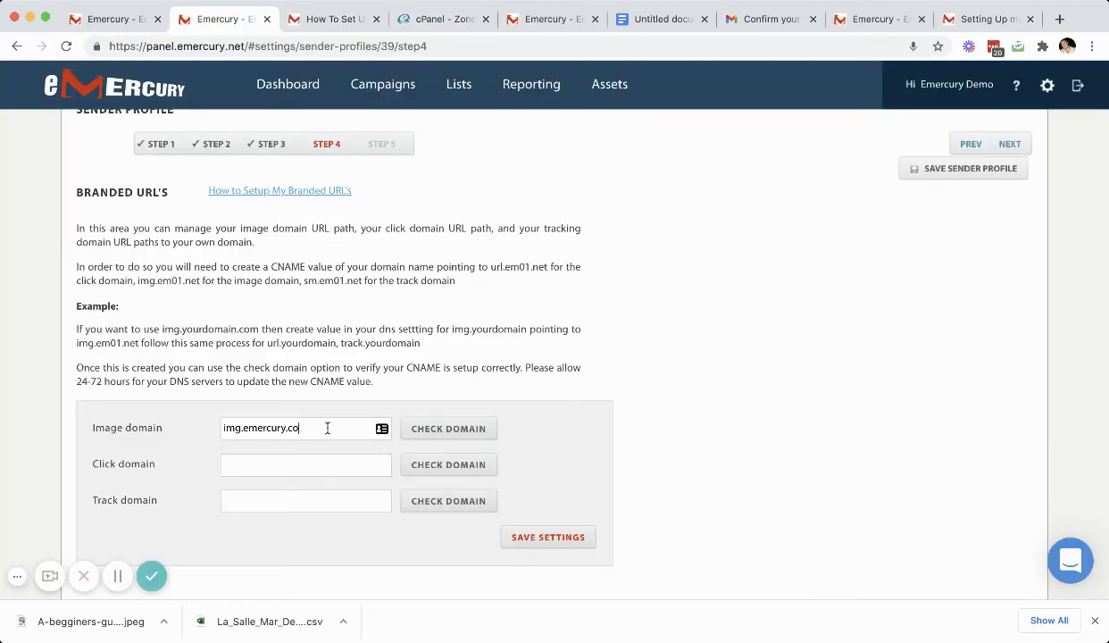
pyautogui.click(285, 466)
pyautogui.write('url.emercury.co')
pyautogui.click(309, 506)
pyautogui.write('track')
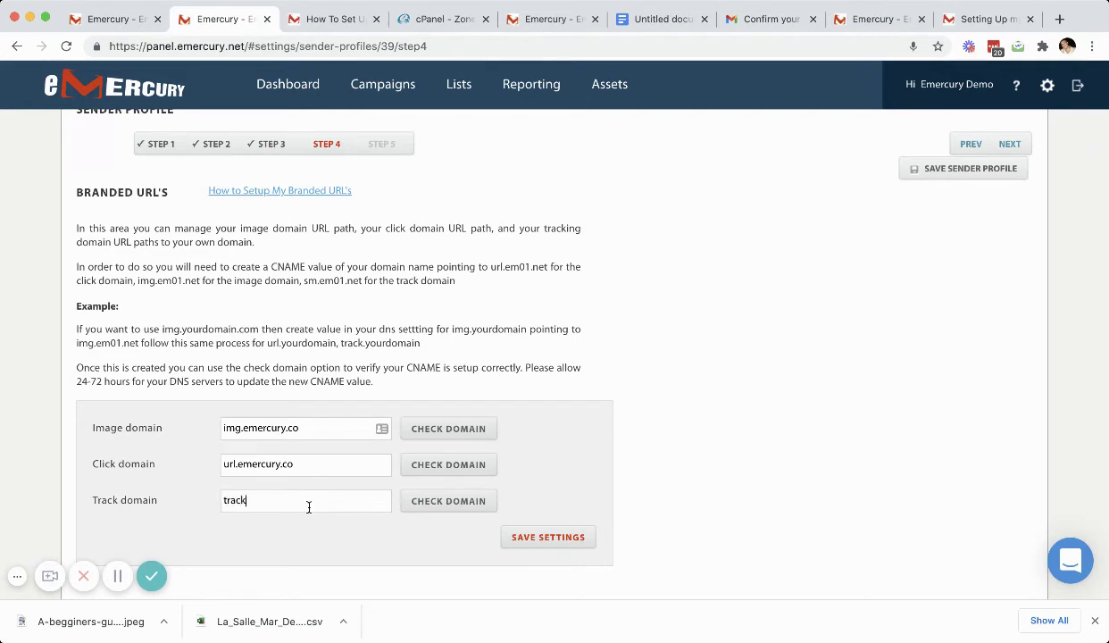
pyautogui.write('.emercury.co')
# Step: Check the image and click domains, then save the branded URL settings
pyautogui.click(464, 430)
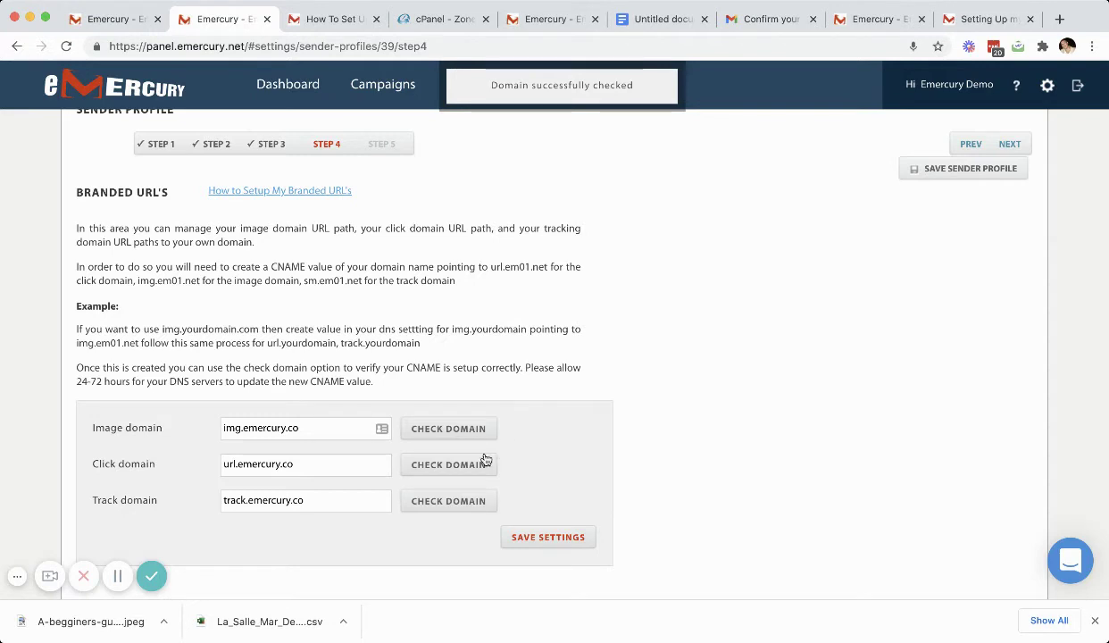
pyautogui.click(451, 466)
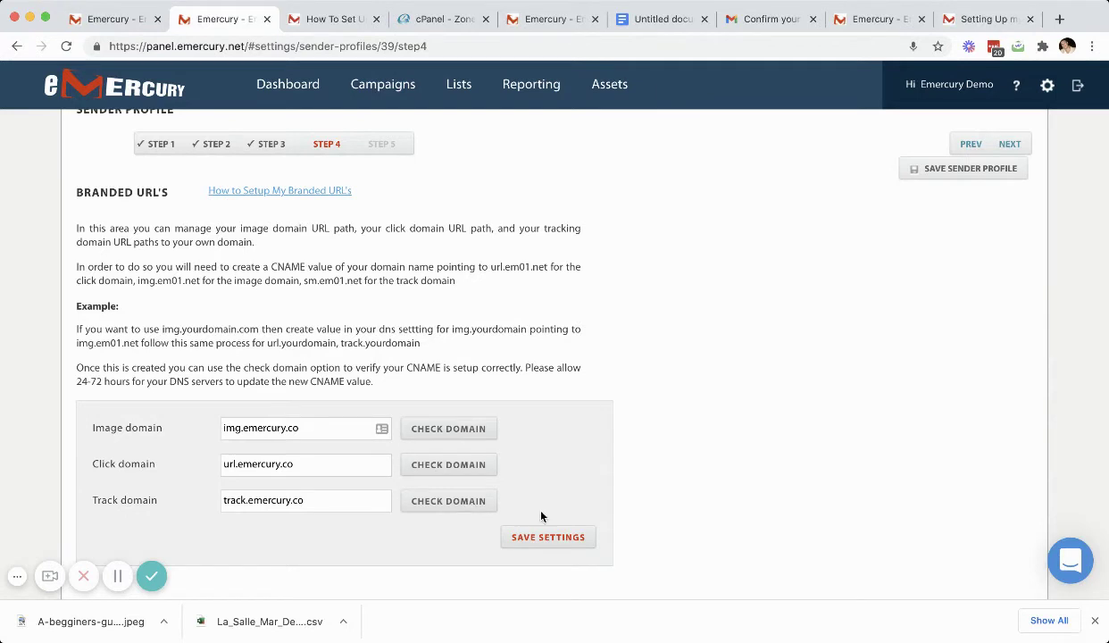
pyautogui.click(547, 538)
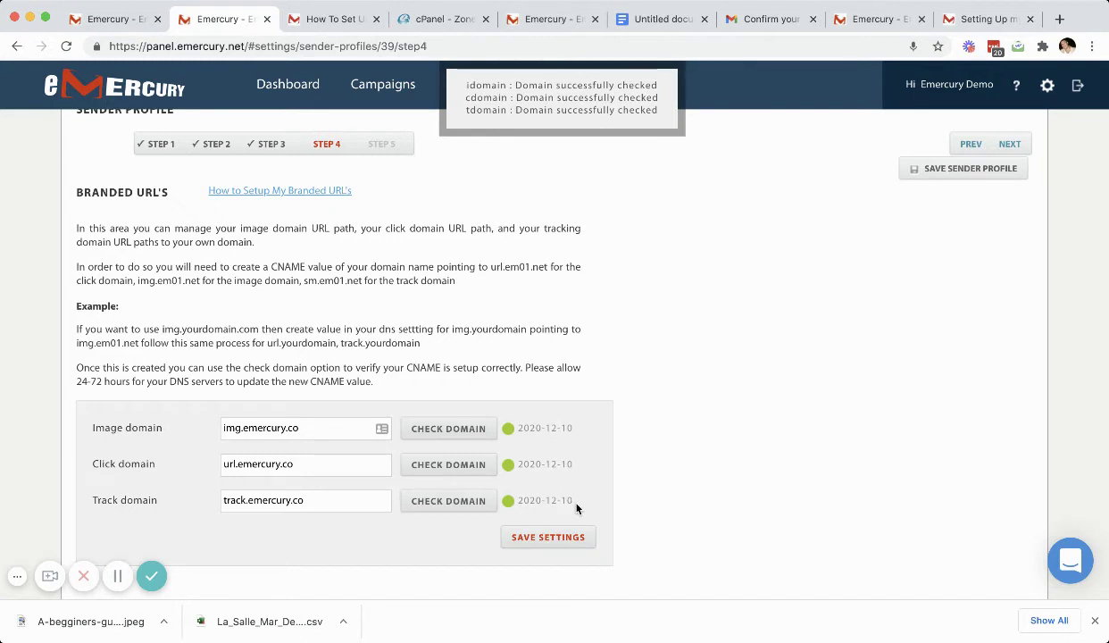
pyautogui.moveTo(551, 103)
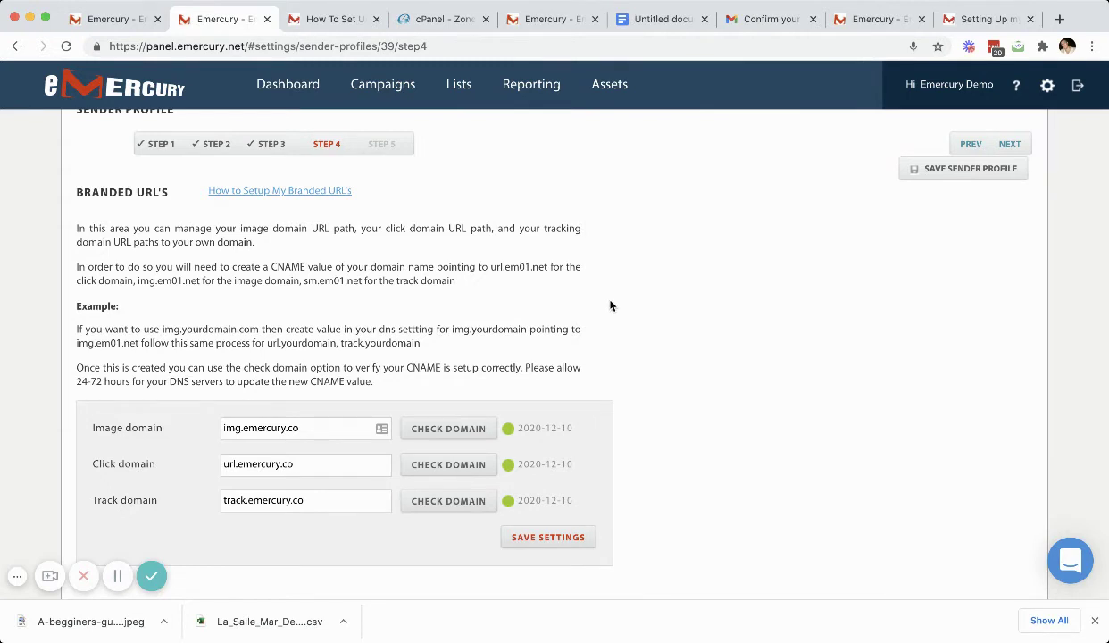
pyautogui.click(1010, 144)
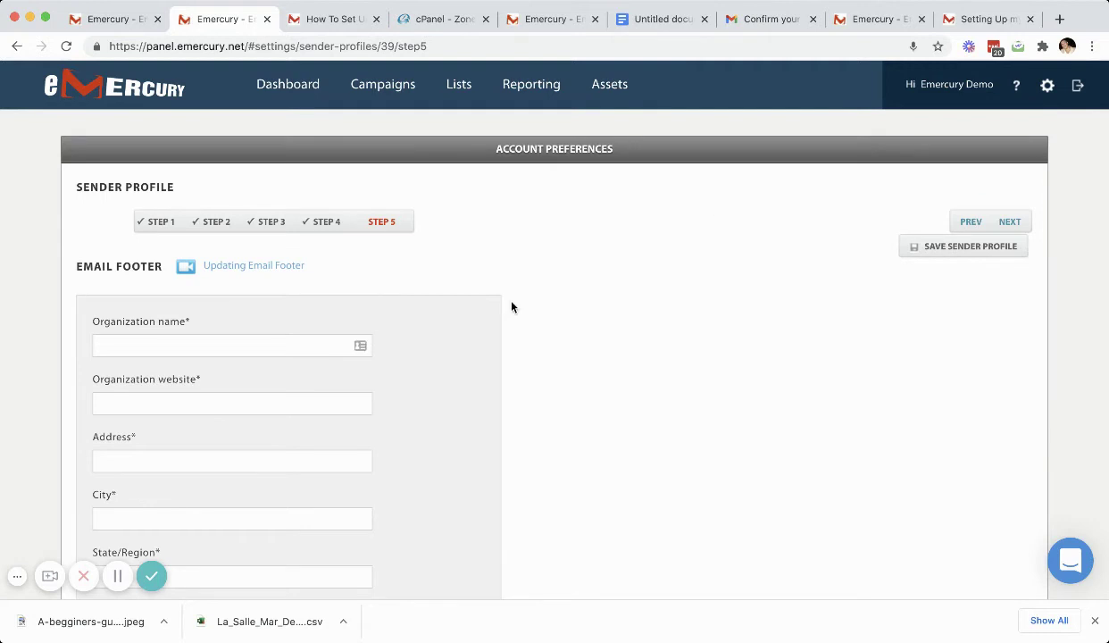
pyautogui.scroll(-2, 512, 307)
pyautogui.click(209, 258)
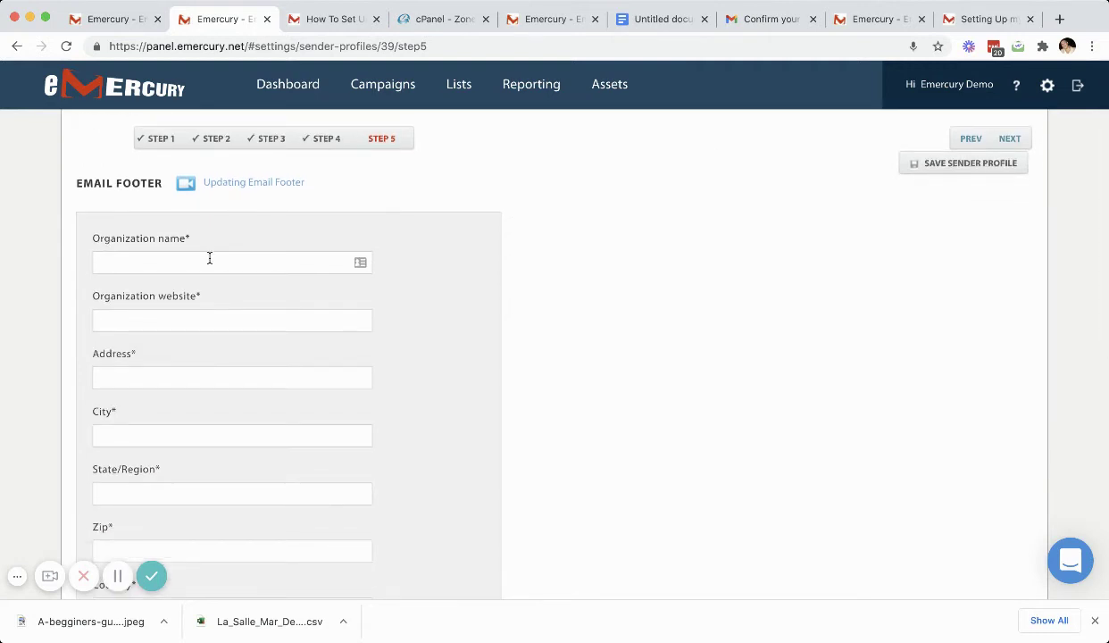
pyautogui.write('Emercury')
pyautogui.press('Tab')
pyautogui.write('www.emercury.co')
pyautogui.press('Tab')
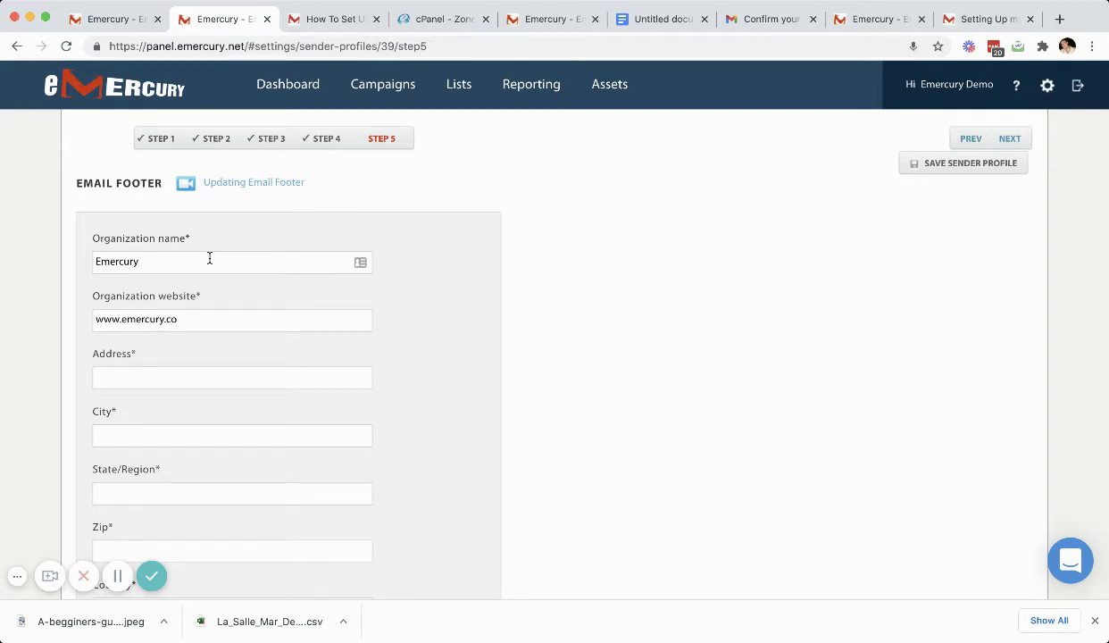
pyautogui.write('PO')
pyautogui.write(' Box 527')
pyautogui.write('4')
pyautogui.write('Br')
pyautogui.write('anchbr')
pyautogui.write('u')
pyautogui.press('BackSpace')
pyautogui.press('BackSpace')
pyautogui.press('BackSpace')
pyautogui.write('burg')
pyautogui.press('Tab')
pyautogui.write('NJ')
pyautogui.write('08876')
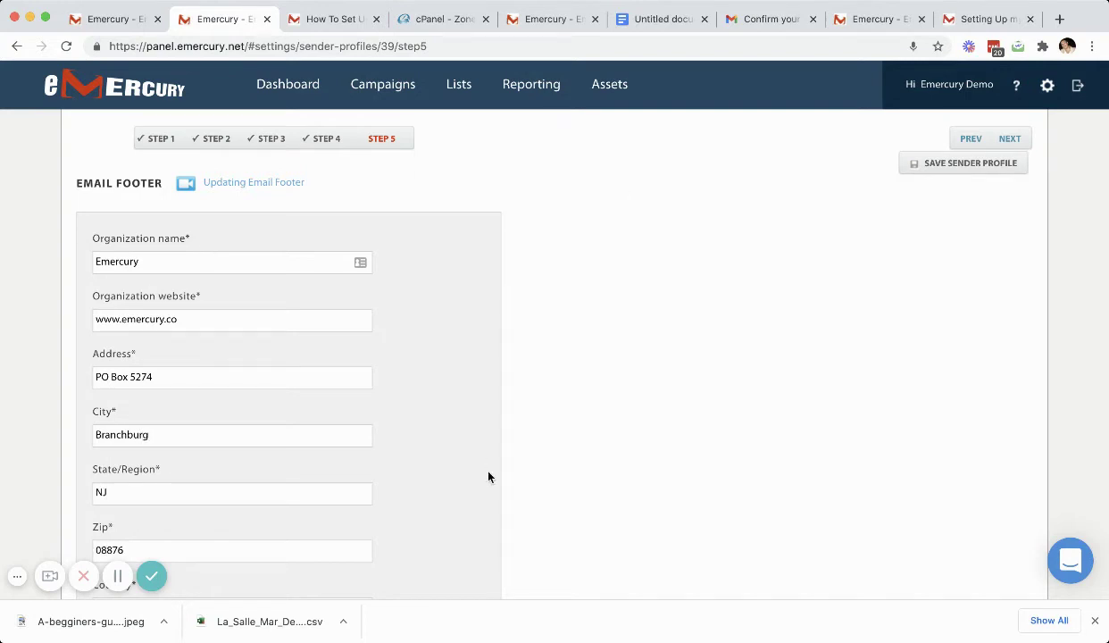
# Step: Set the footer country to US and alignment to Center, then save the footer
pyautogui.scroll(-4, 489, 477)
pyautogui.click(237, 453)
pyautogui.write('US')
pyautogui.scroll(-3, 237, 453)
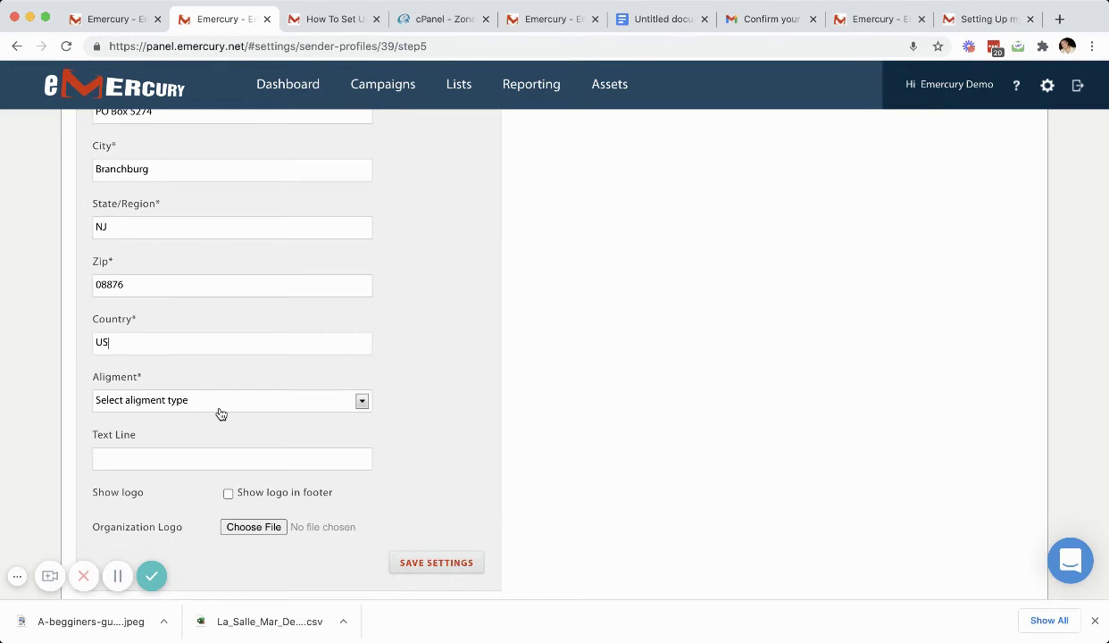
pyautogui.click(221, 412)
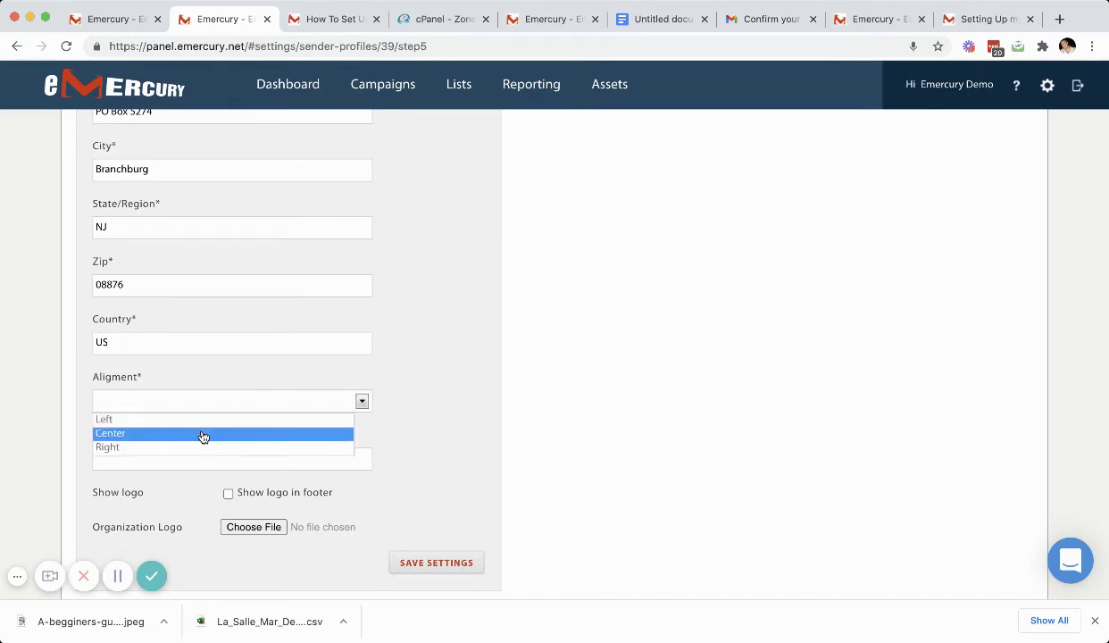
pyautogui.click(203, 435)
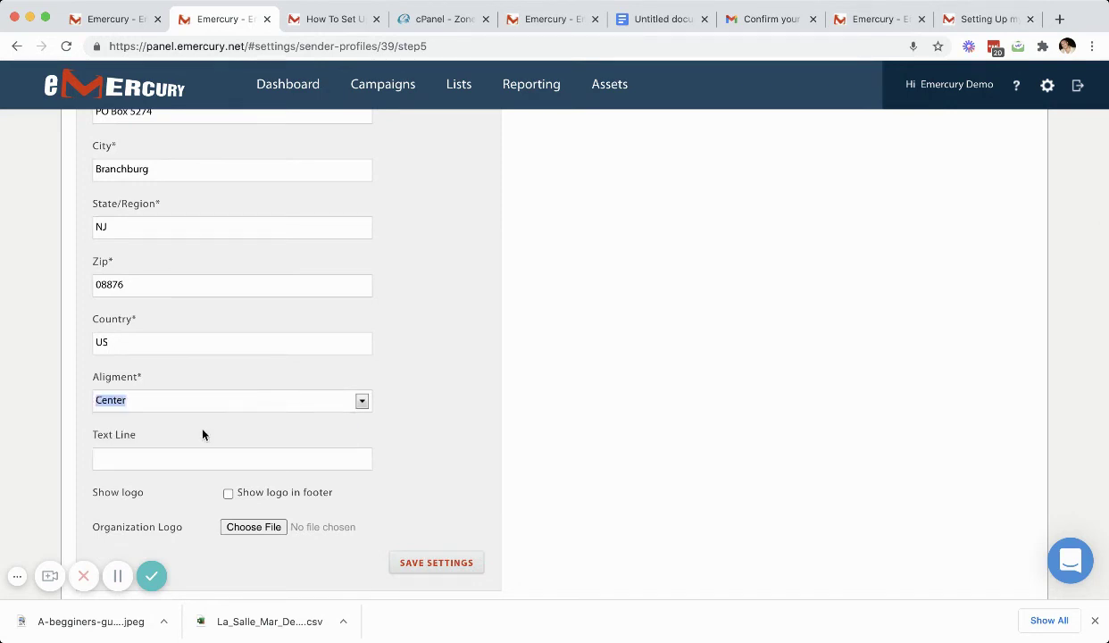
pyautogui.scroll(-1, 250, 430)
pyautogui.click(251, 429)
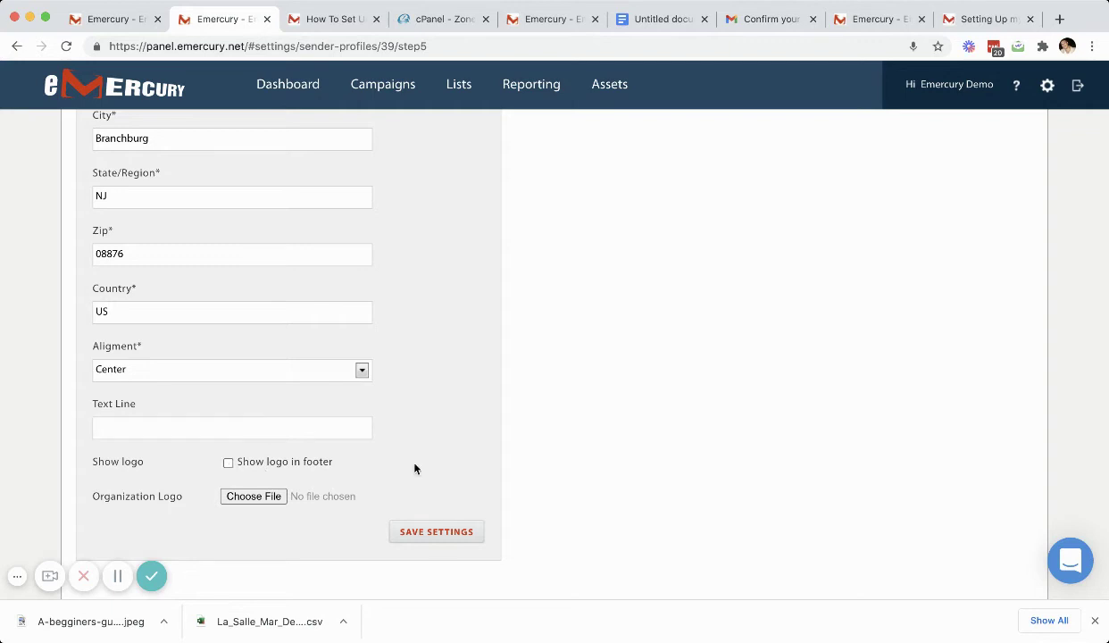
pyautogui.scroll(5, 413, 402)
pyautogui.scroll(-5, 414, 403)
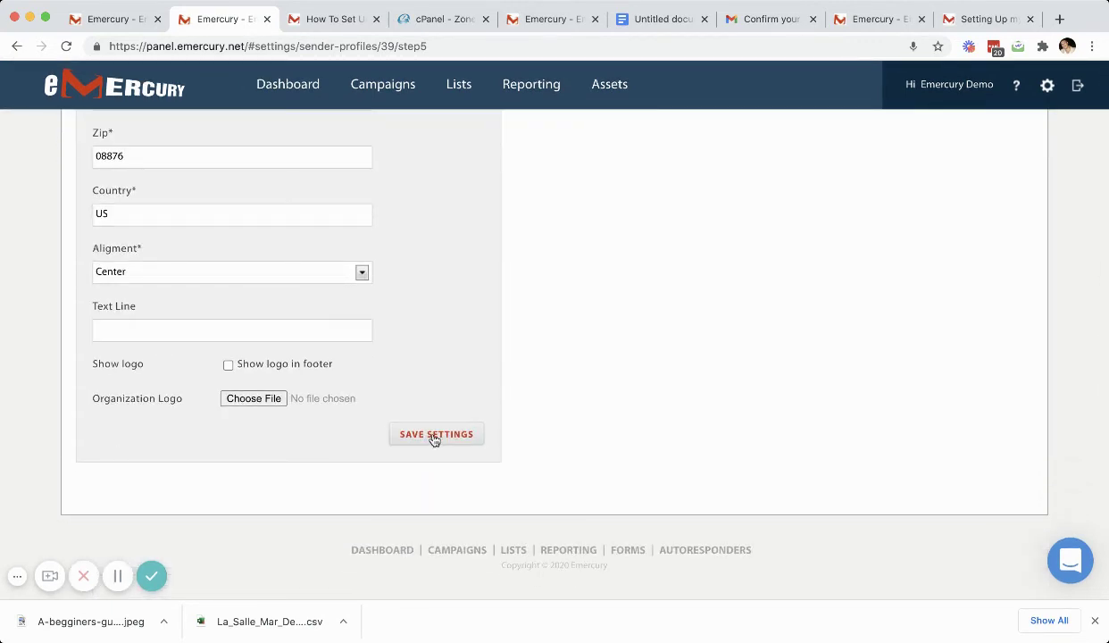
pyautogui.click(434, 437)
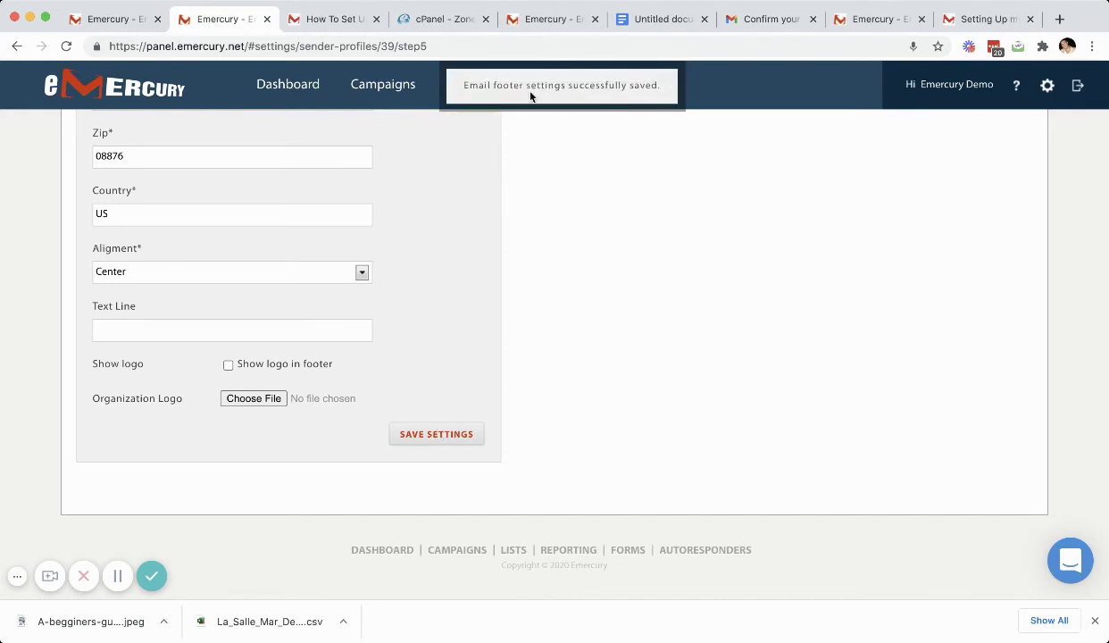
# Step: Save the sender profile and advance to the completed profile summary
pyautogui.scroll(5, 567, 354)
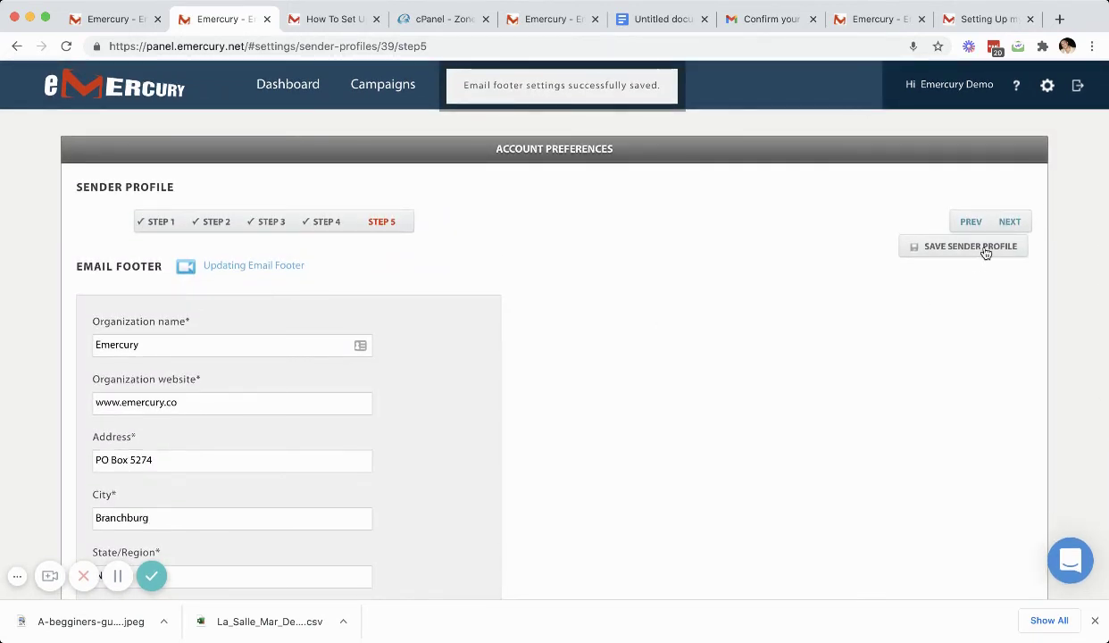
pyautogui.click(985, 251)
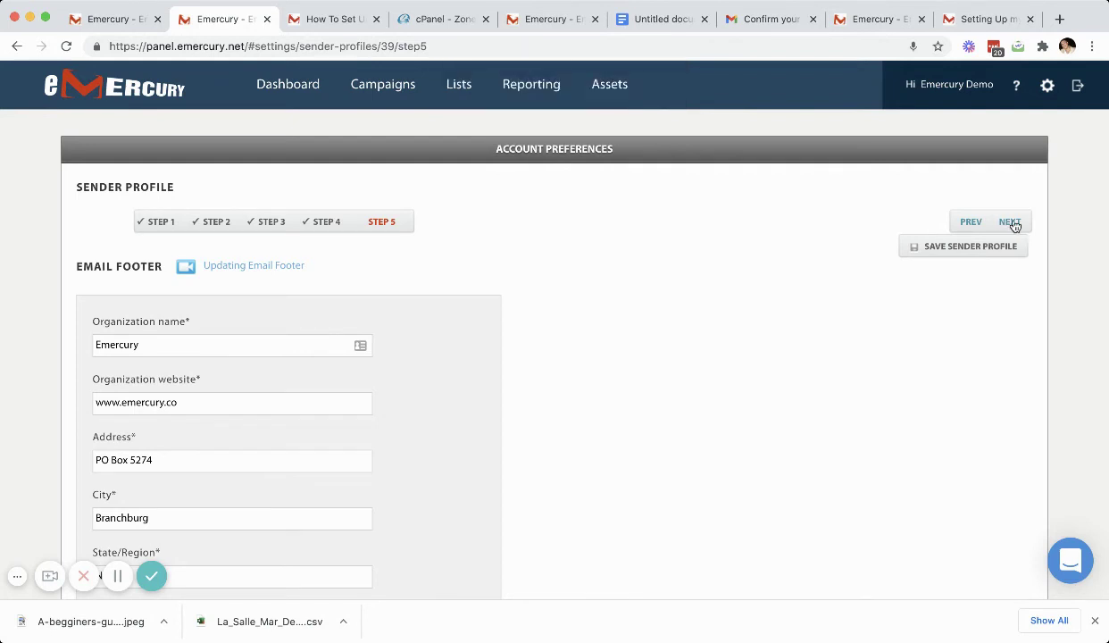
pyautogui.click(1012, 223)
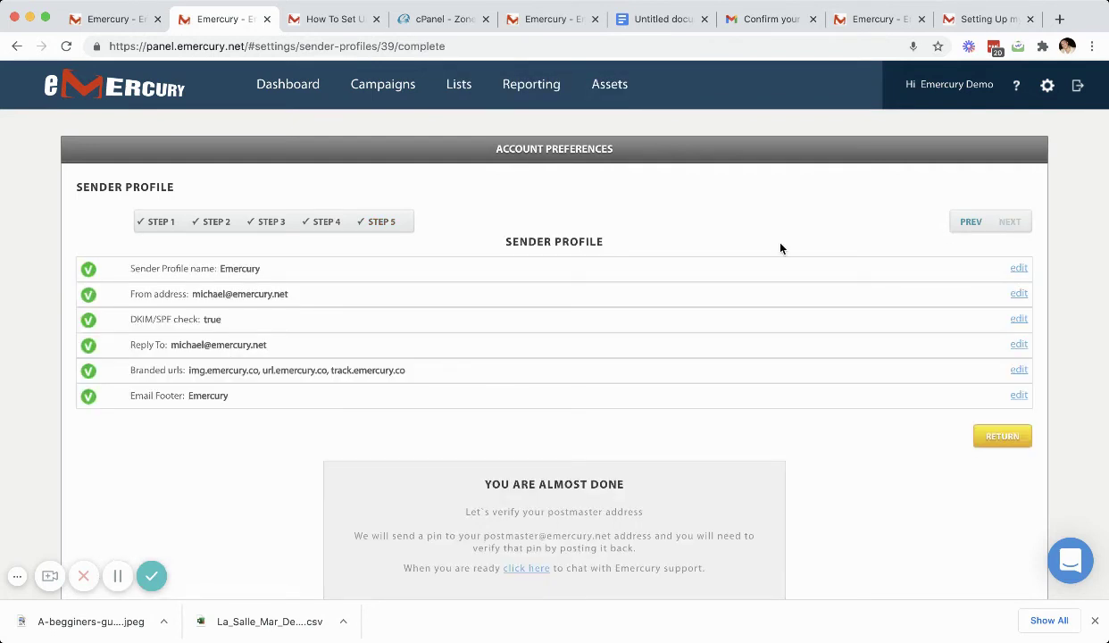
# Step: Briefly open and close the support chat, then return to the Sender Profiles list
pyautogui.scroll(-2, 779, 248)
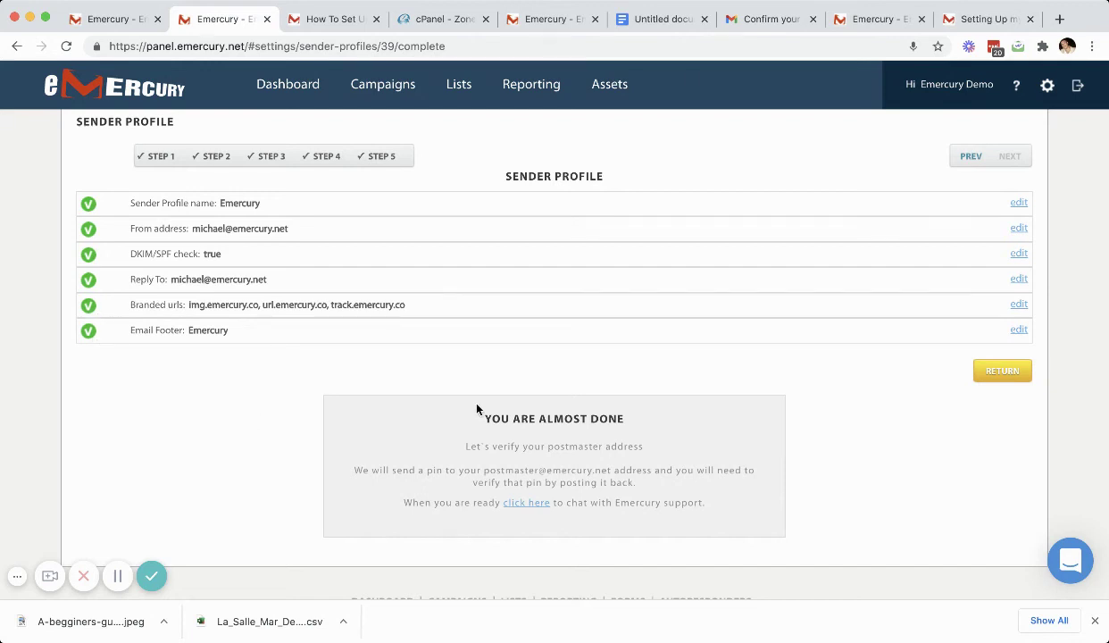
pyautogui.scroll(-2, 489, 406)
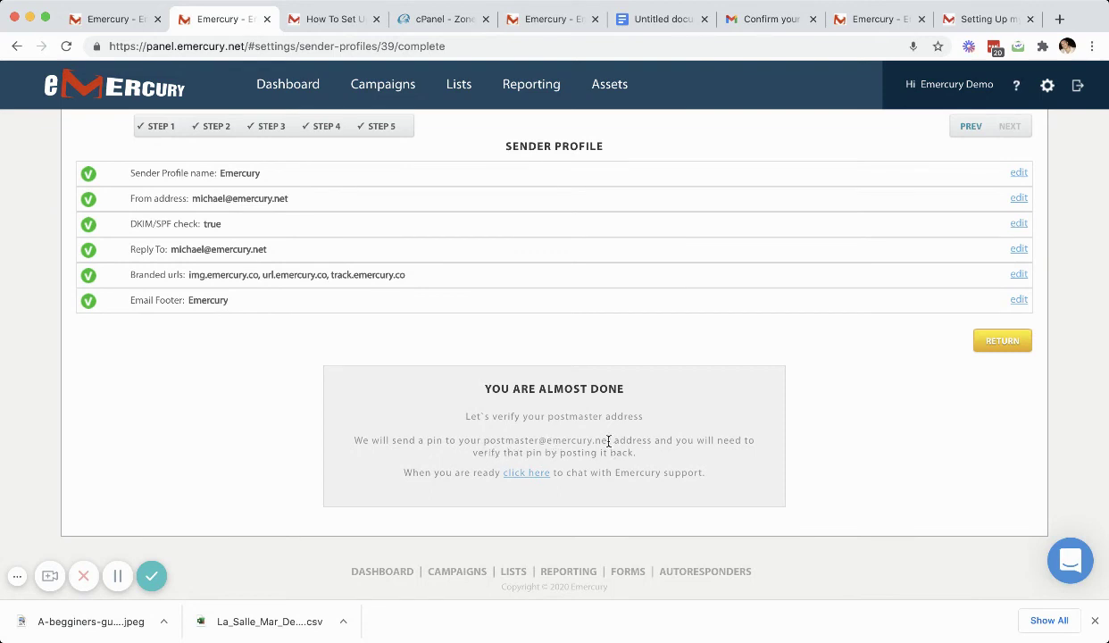
pyautogui.scroll(1, 601, 452)
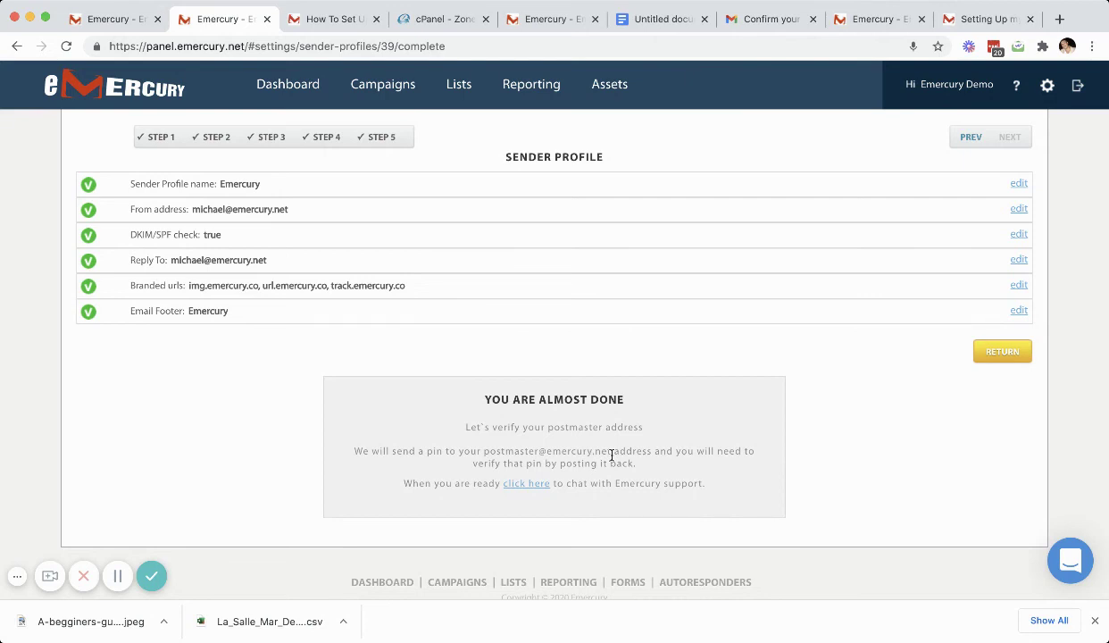
pyautogui.click(535, 484)
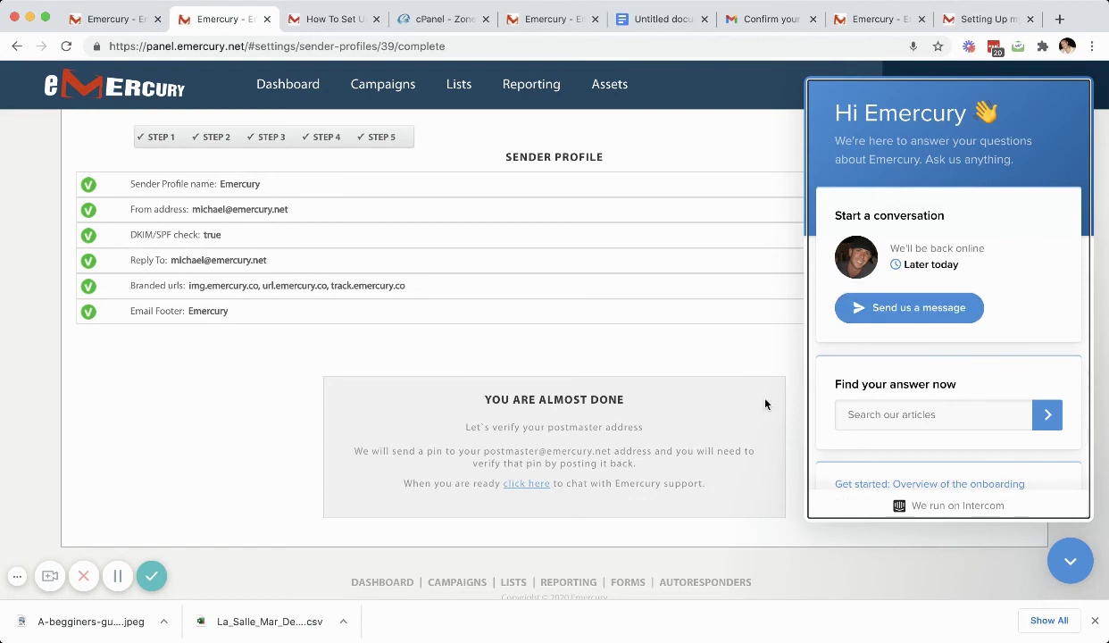
pyautogui.click(1088, 558)
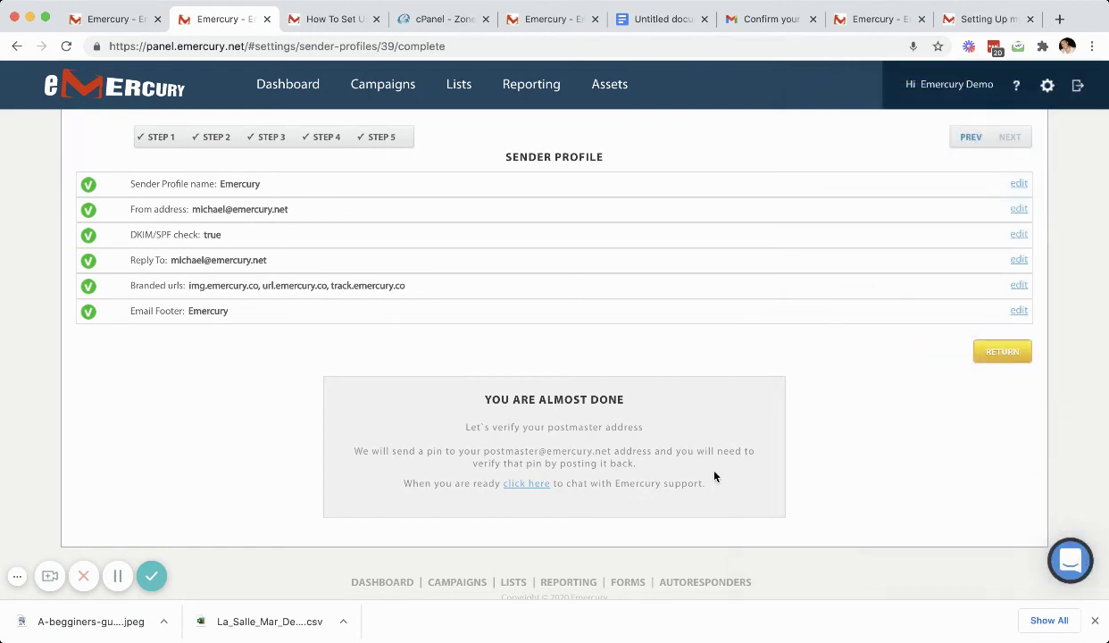
pyautogui.scroll(-1, 714, 476)
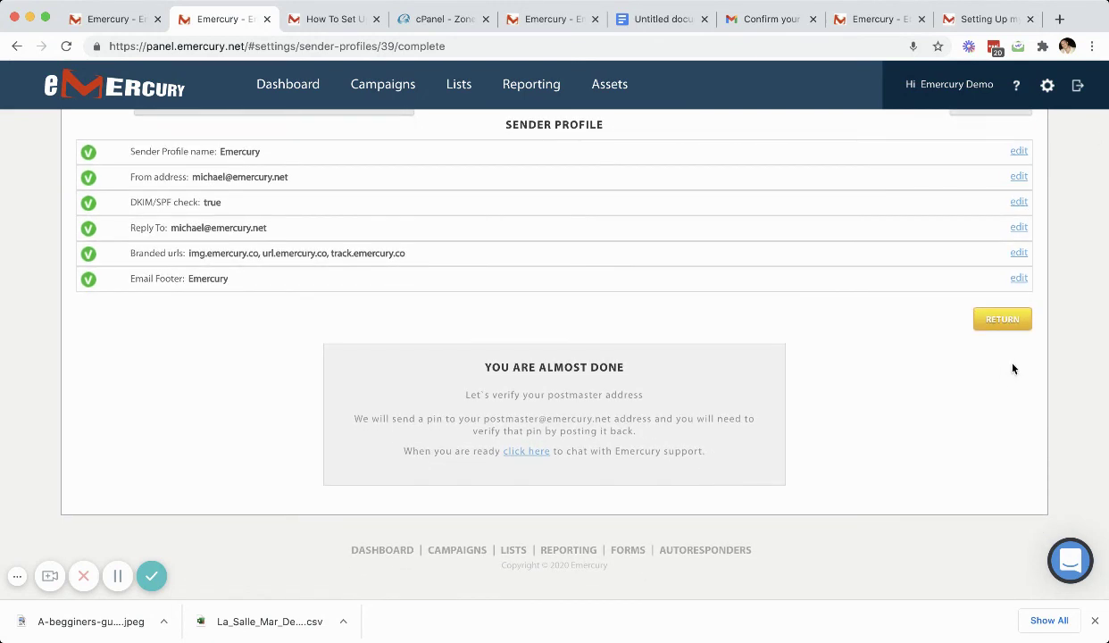
pyautogui.click(1017, 323)
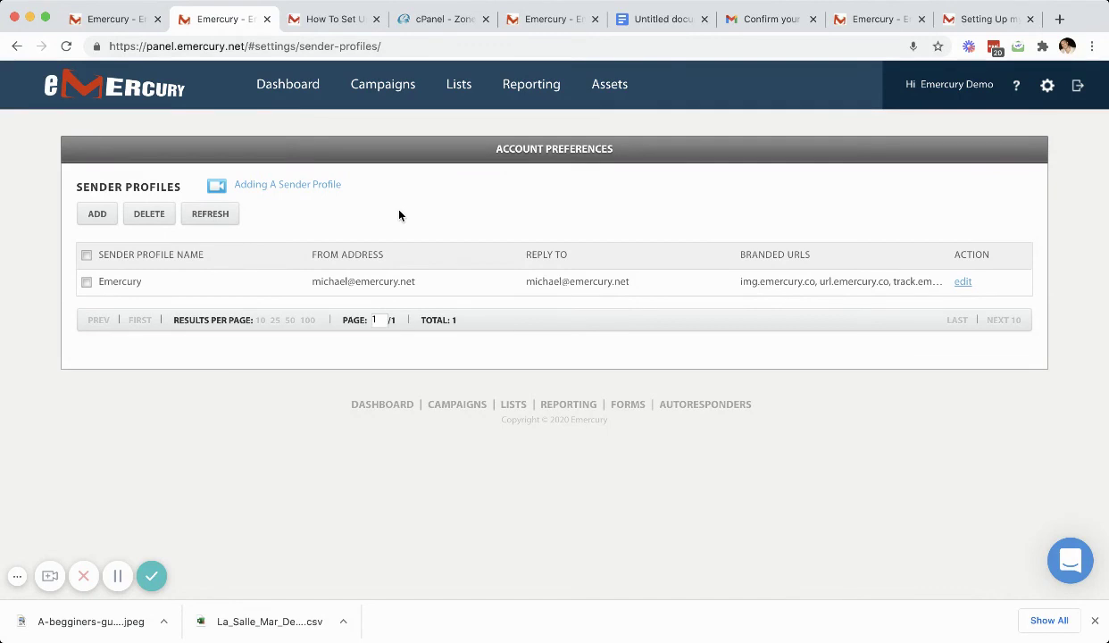
# Step: Start a new broadcast campaign built from scratch and advance to its details step
pyautogui.moveTo(387, 103)
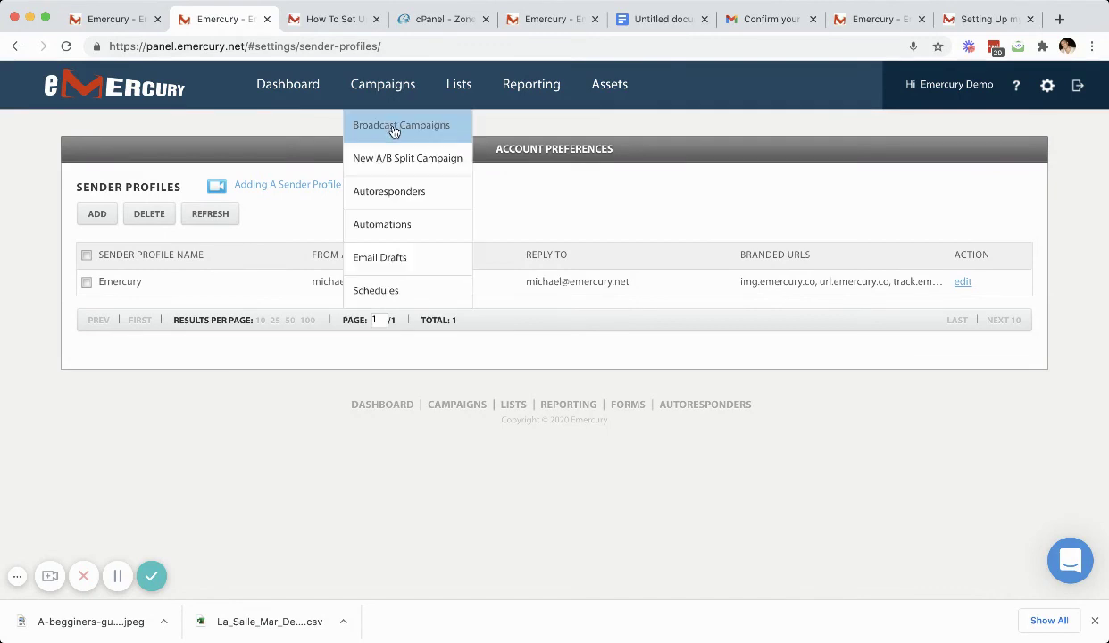
pyautogui.click(394, 129)
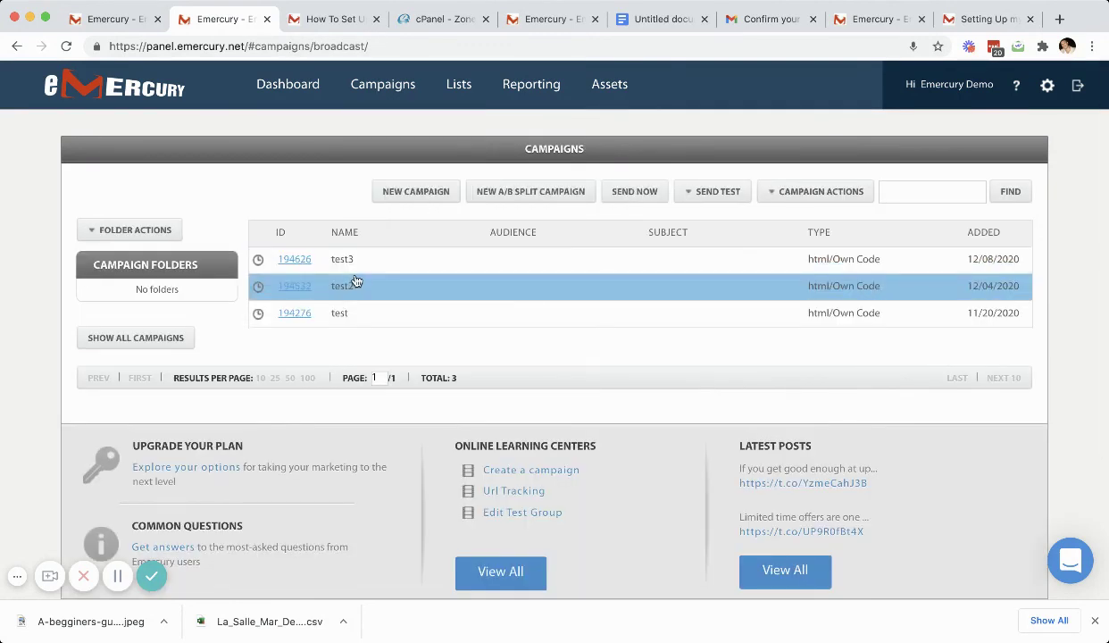
pyautogui.click(407, 202)
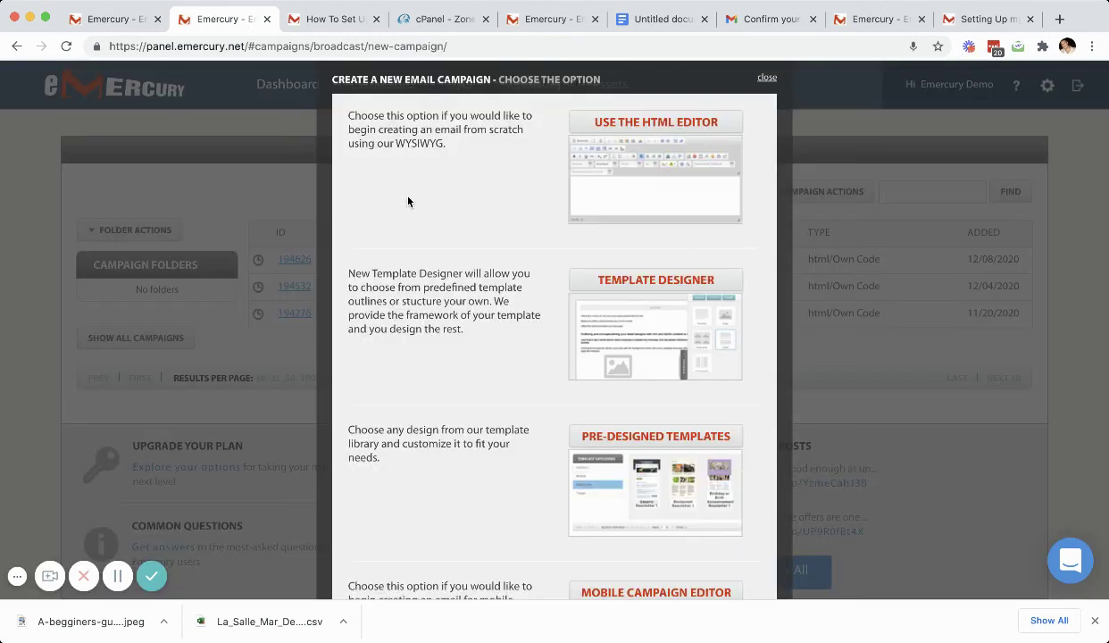
pyautogui.click(625, 125)
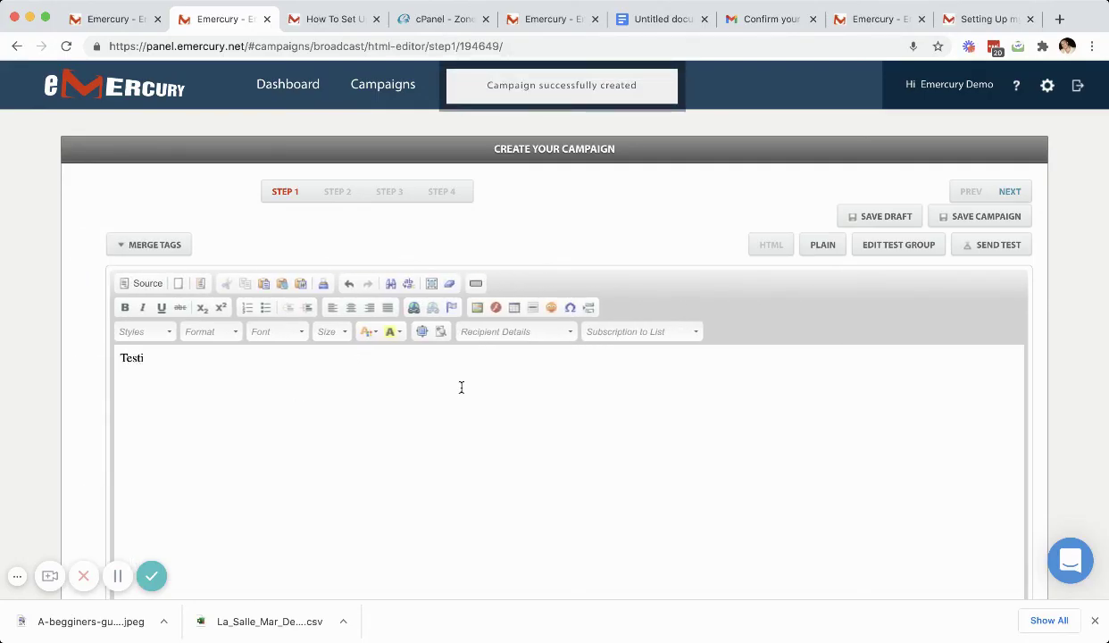
pyautogui.click(1010, 195)
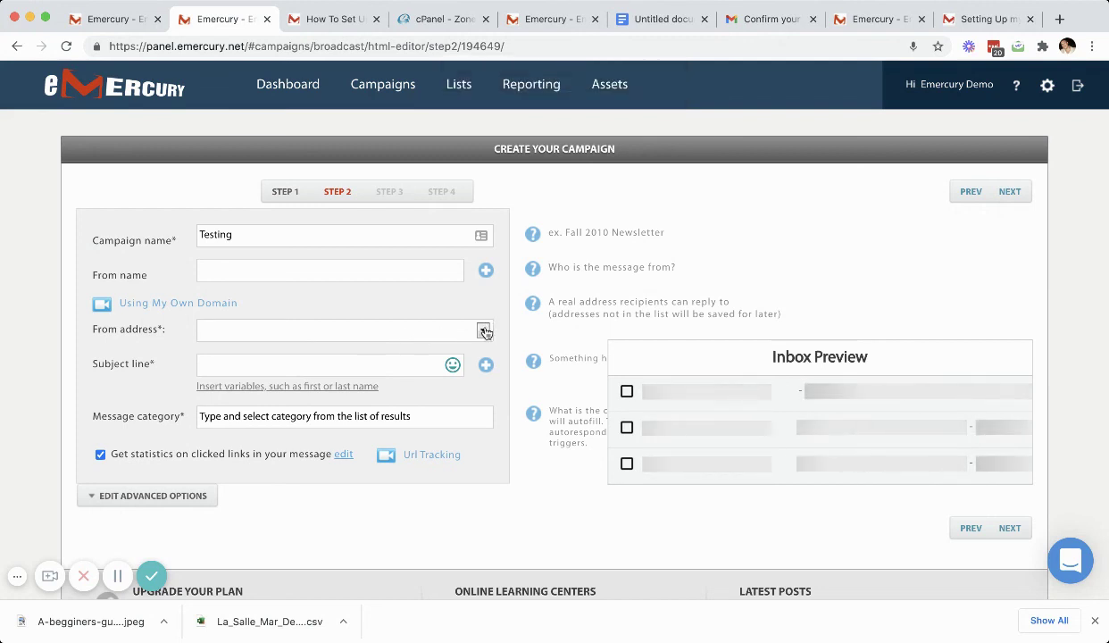
pyautogui.click(349, 362)
# Step: Reopen the Testing campaign's details and choose the sender profile's address as From
pyautogui.click(65, 48)
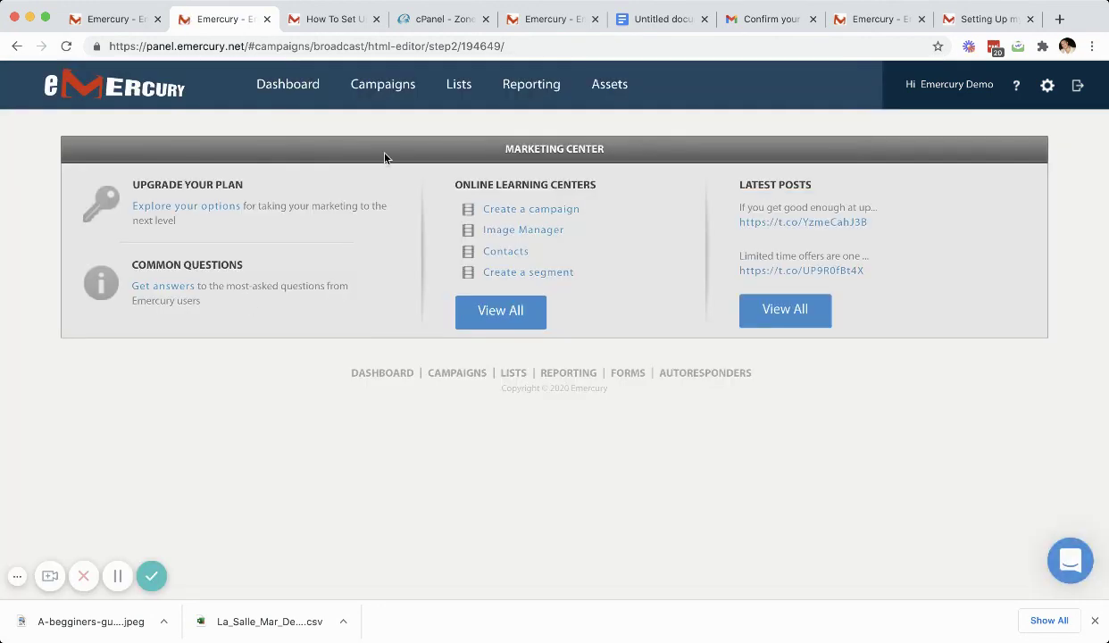
pyautogui.moveTo(390, 110)
pyautogui.click(396, 130)
pyautogui.click(299, 262)
pyautogui.click(1008, 193)
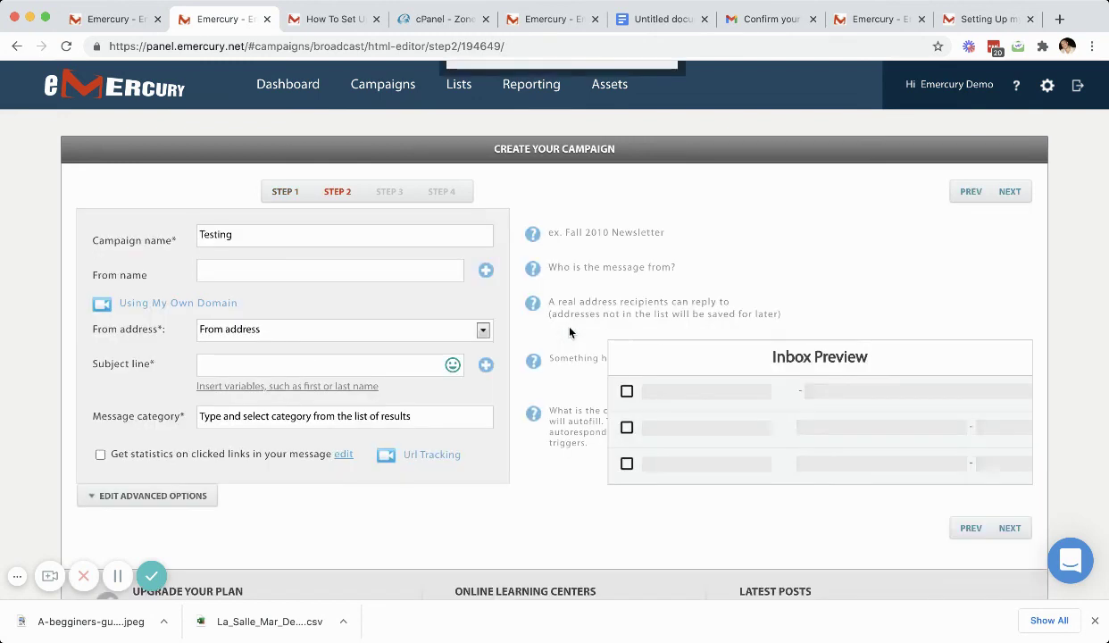
pyautogui.click(443, 333)
pyautogui.click(393, 348)
pyautogui.click(364, 361)
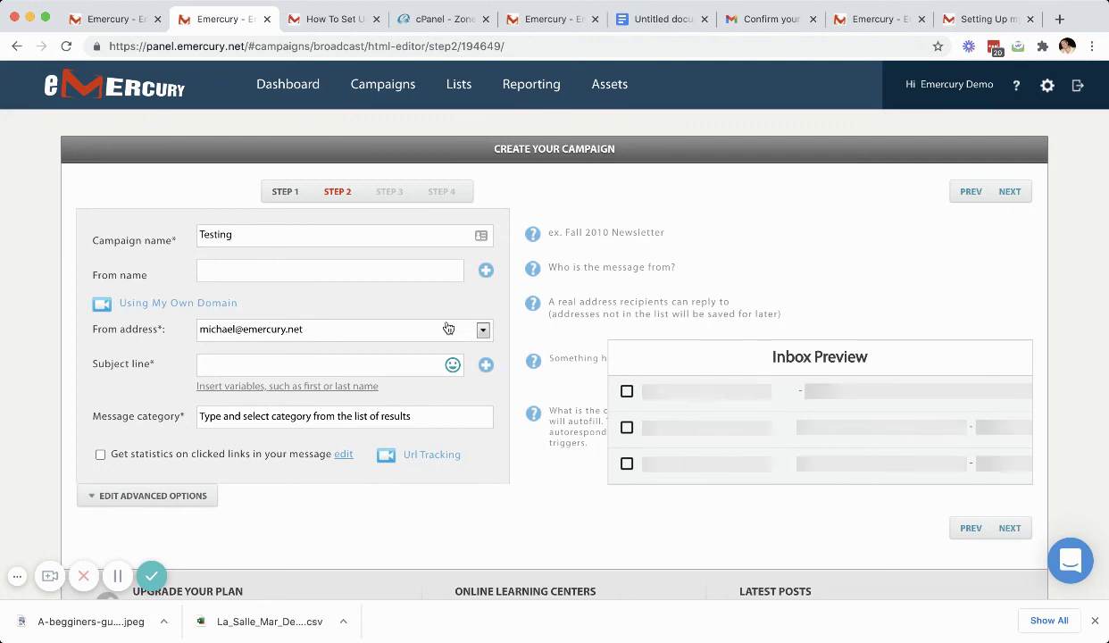
# Step: Open Sender profiles from the gear menu and edit the Emercury profile
pyautogui.click(1048, 90)
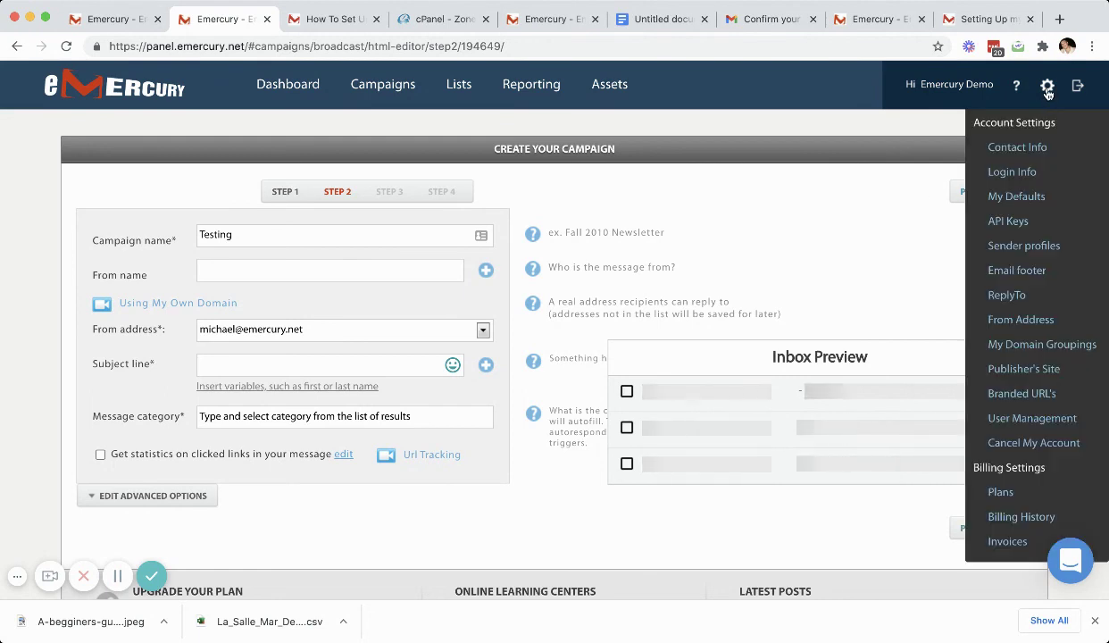
pyautogui.click(1023, 247)
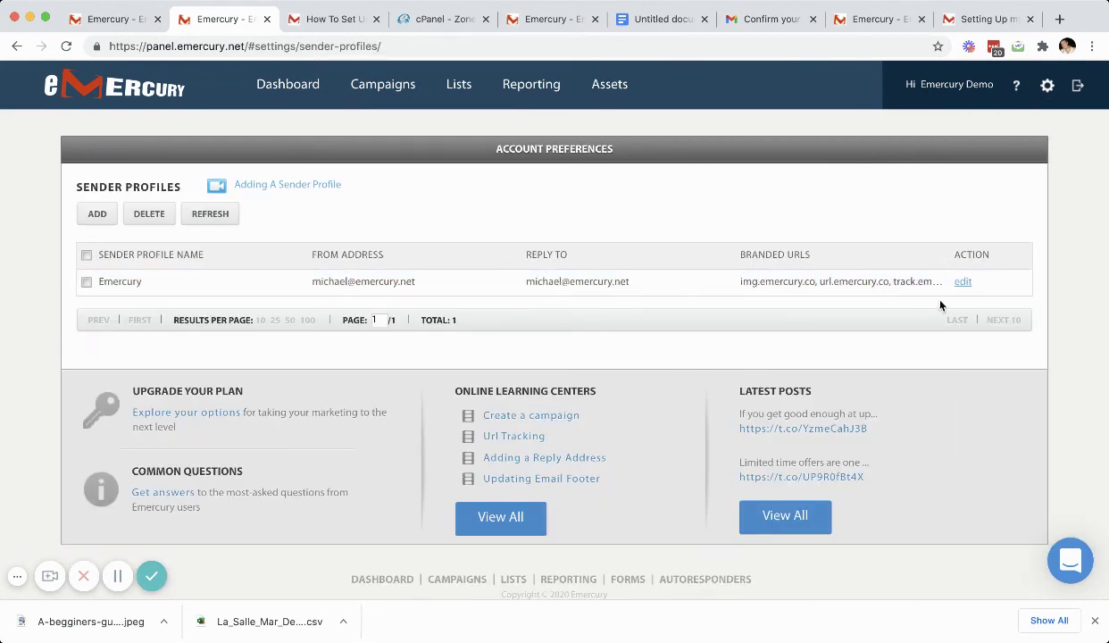
pyautogui.click(962, 284)
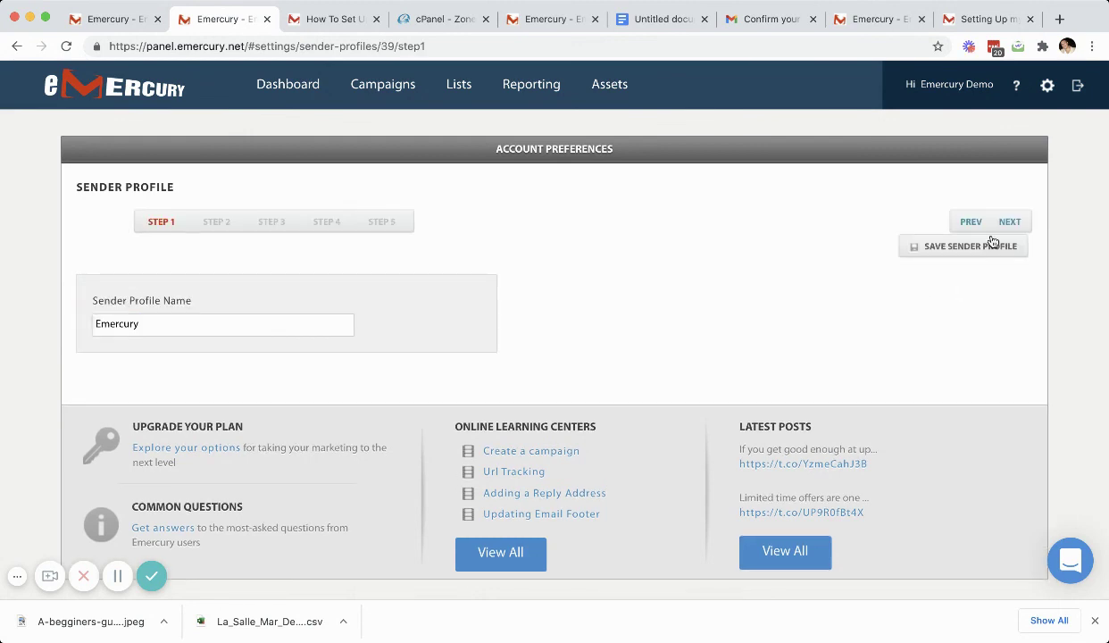